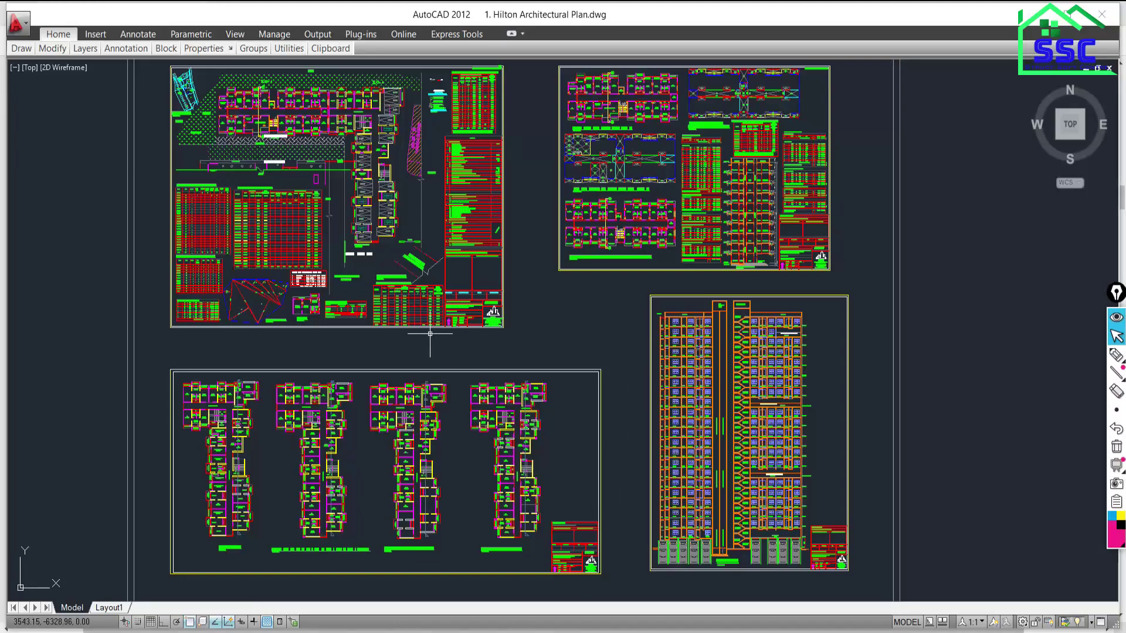
- Examine the sheets of 1. Hilton Architectural Plan.dwg and the typical floor plan in 2. Architectural Plan.dwg
scroll(334, 184, up, 5)
mouse_move(335, 184)
middle_down()
mouse_move(537, 345)
mouse_move(543, 362)
middle_up()
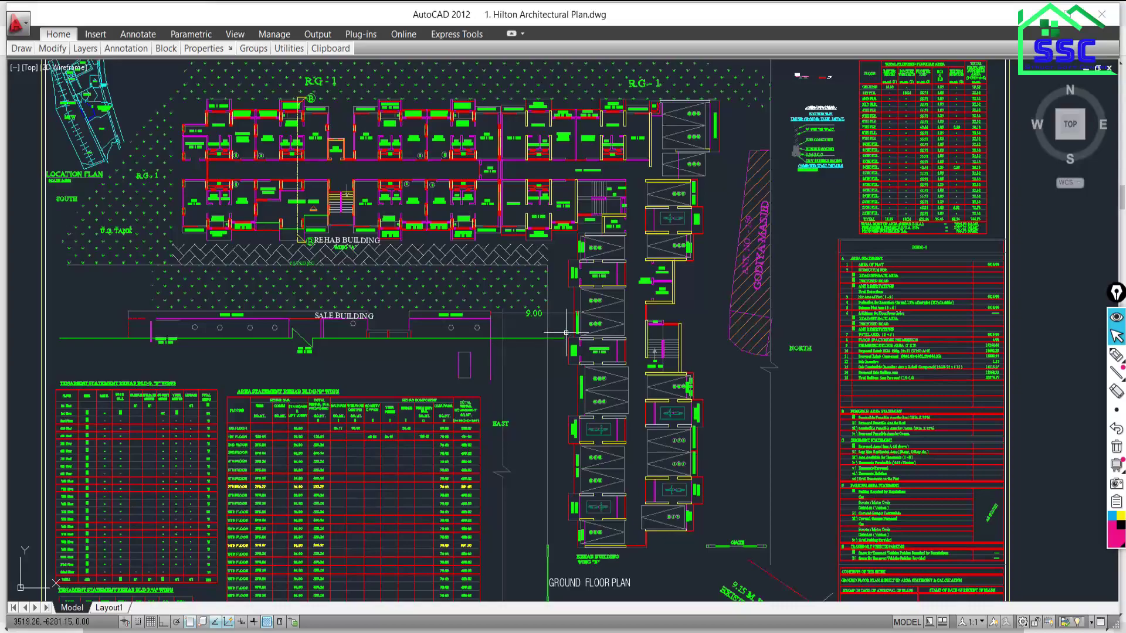
scroll(542, 362, down, 5)
mouse_move(610, 396)
middle_down()
mouse_move(522, 255)
mouse_move(530, 349)
middle_up()
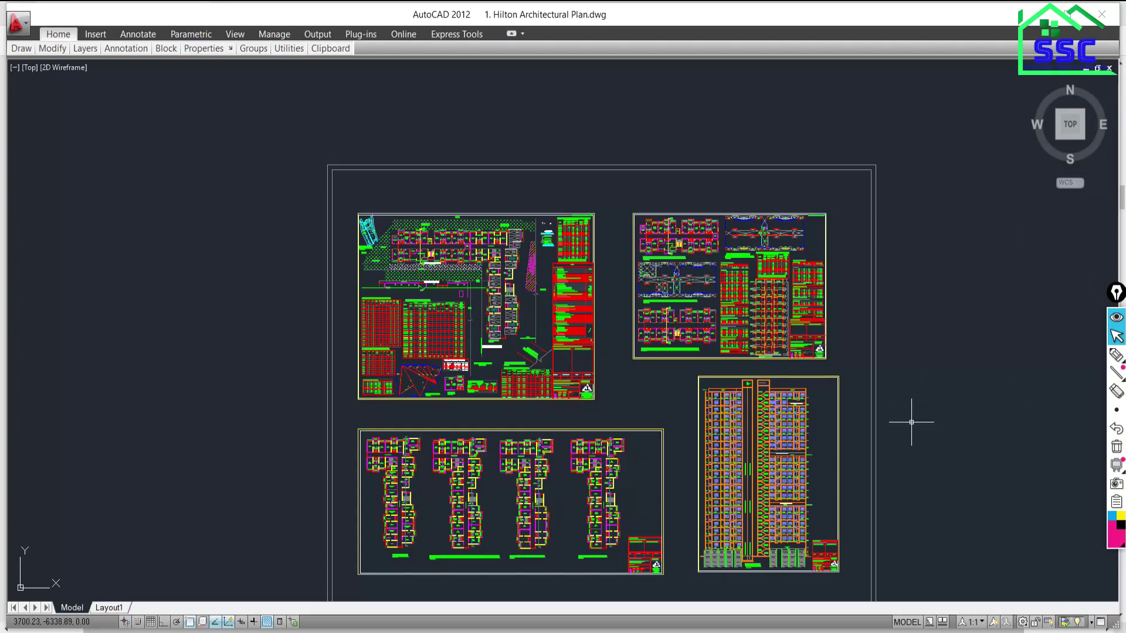
middle_drag(910, 420, 891, 375)
scroll(865, 363, up, 2)
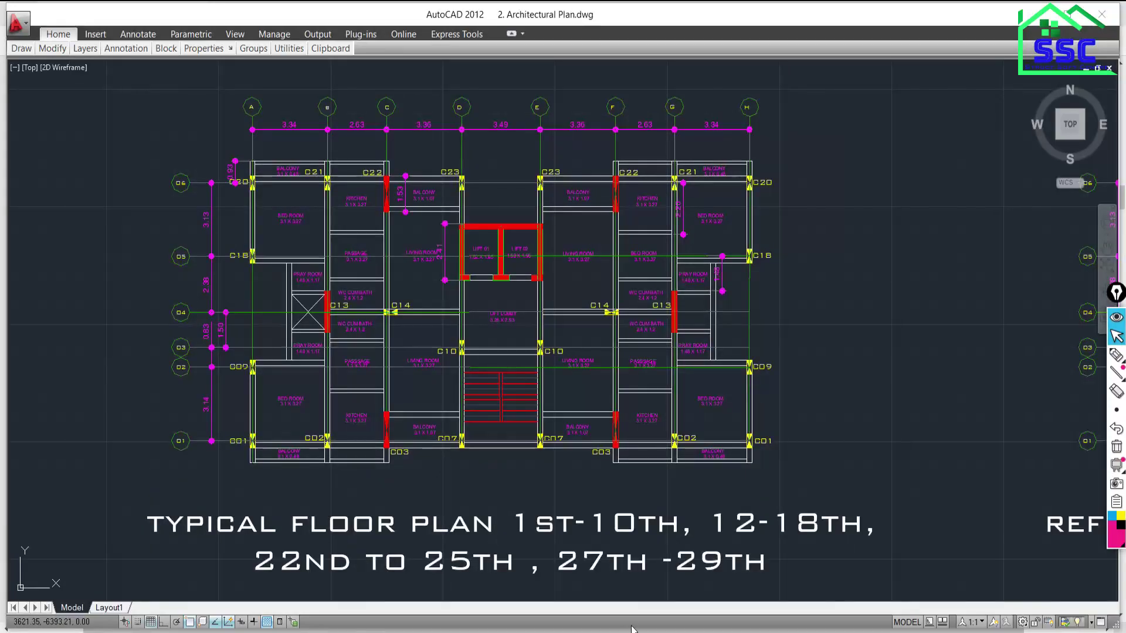
scroll(542, 340, down, 5)
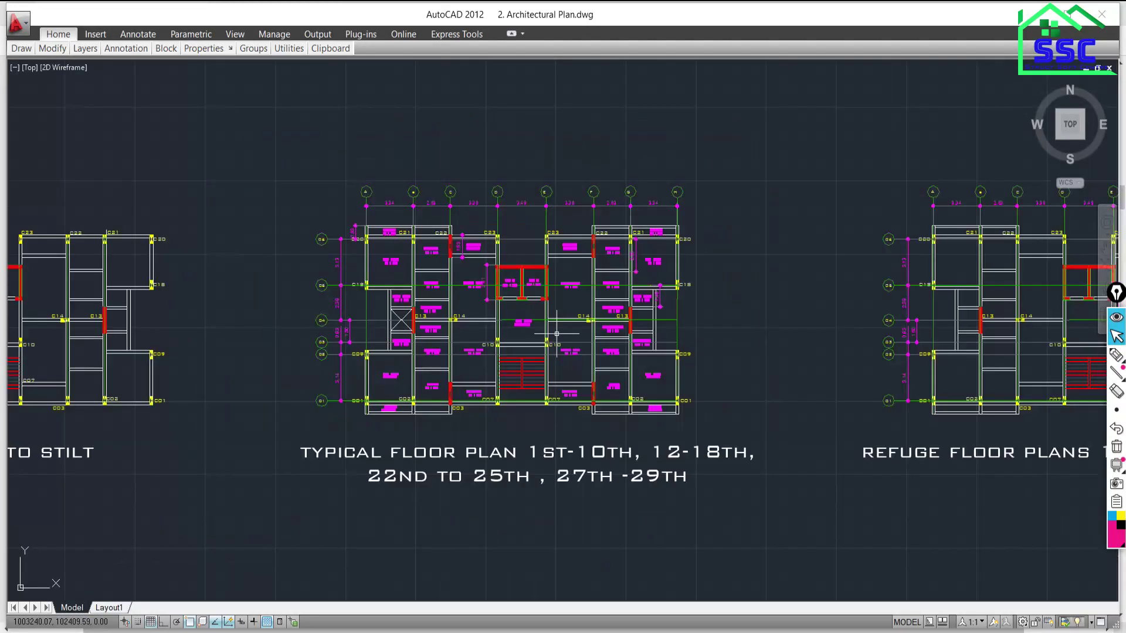
scroll(542, 341, up, 3)
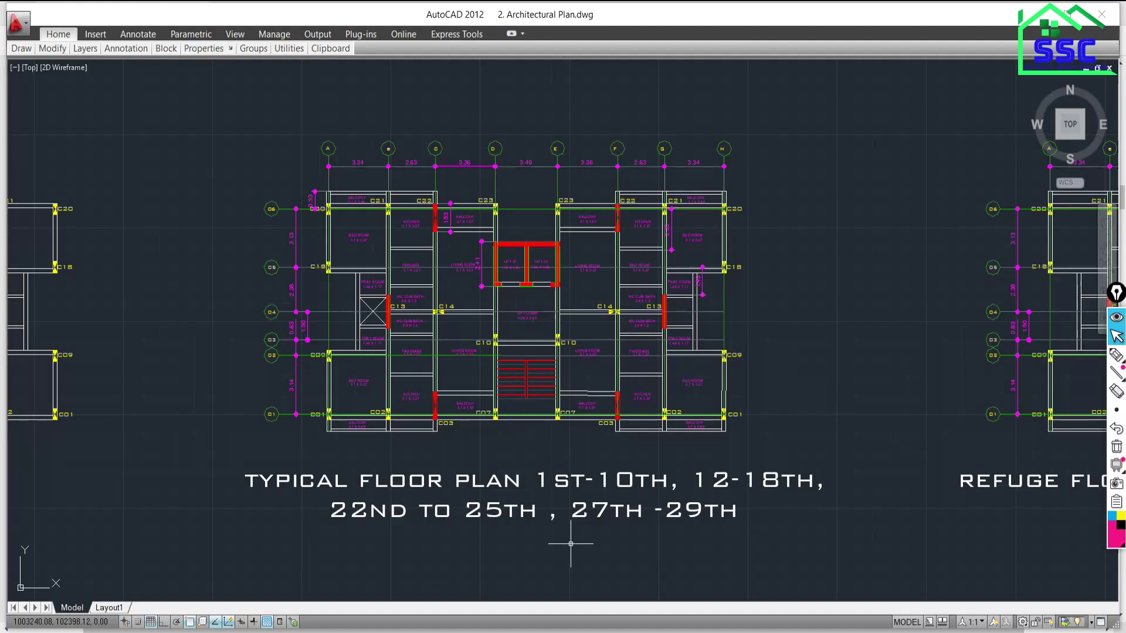
scroll(578, 540, down, 10)
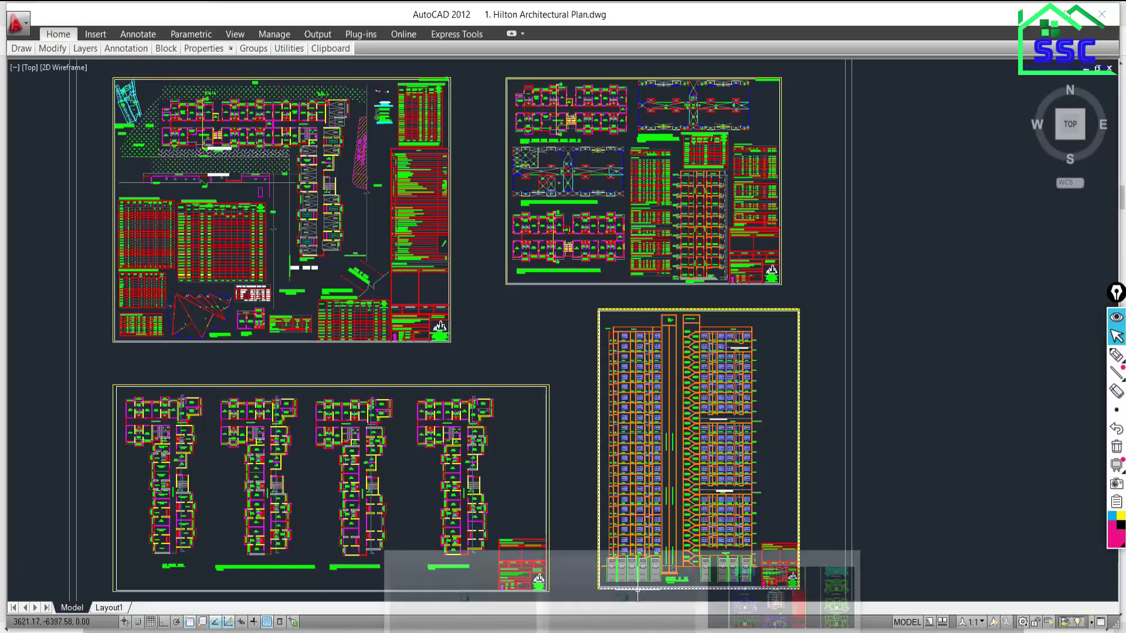
- Switch to 3. G+5 Over all.dwg and examine the floor plans and building sections on its architectural plan sheet
mouse_move(621, 630)
click(740, 604)
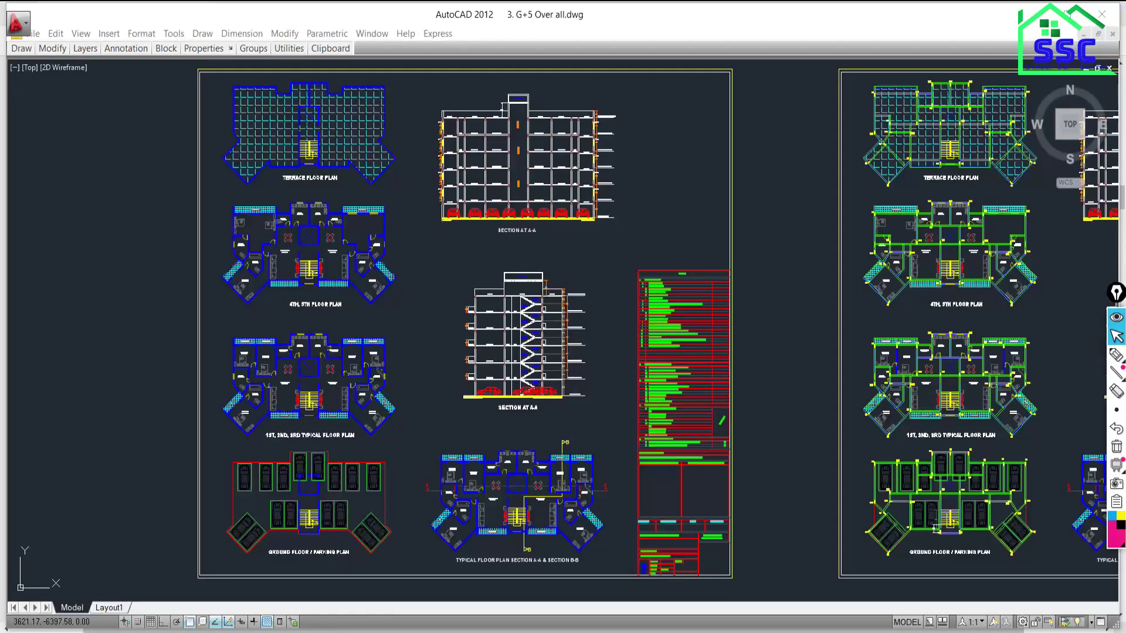
scroll(496, 293, up, 2)
scroll(491, 293, down, 3)
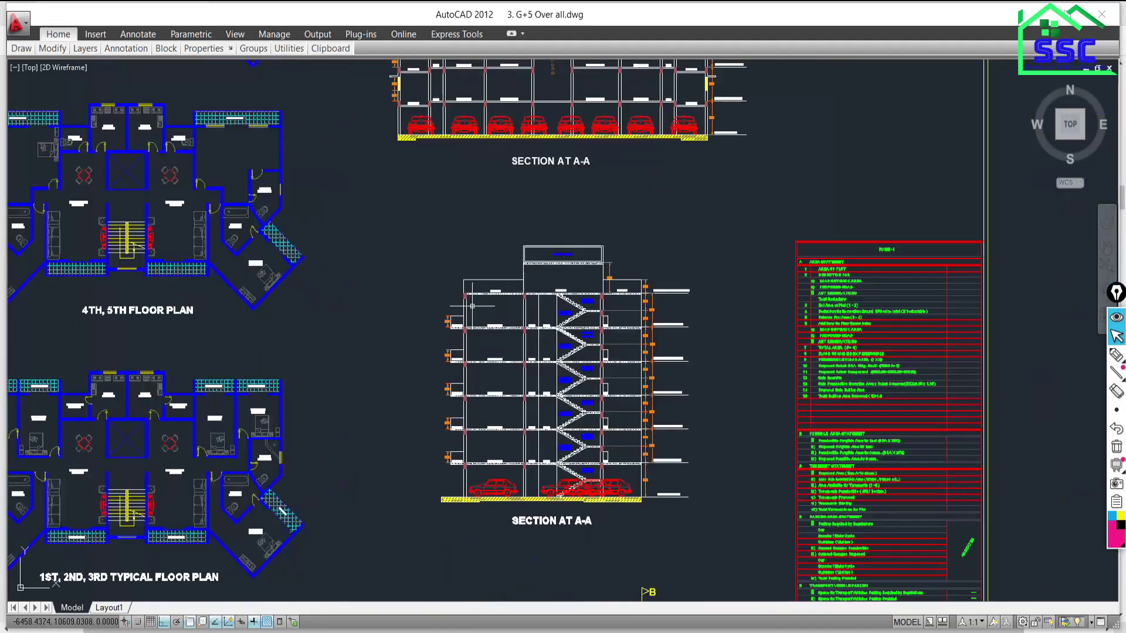
middle_drag(696, 377, 388, 341)
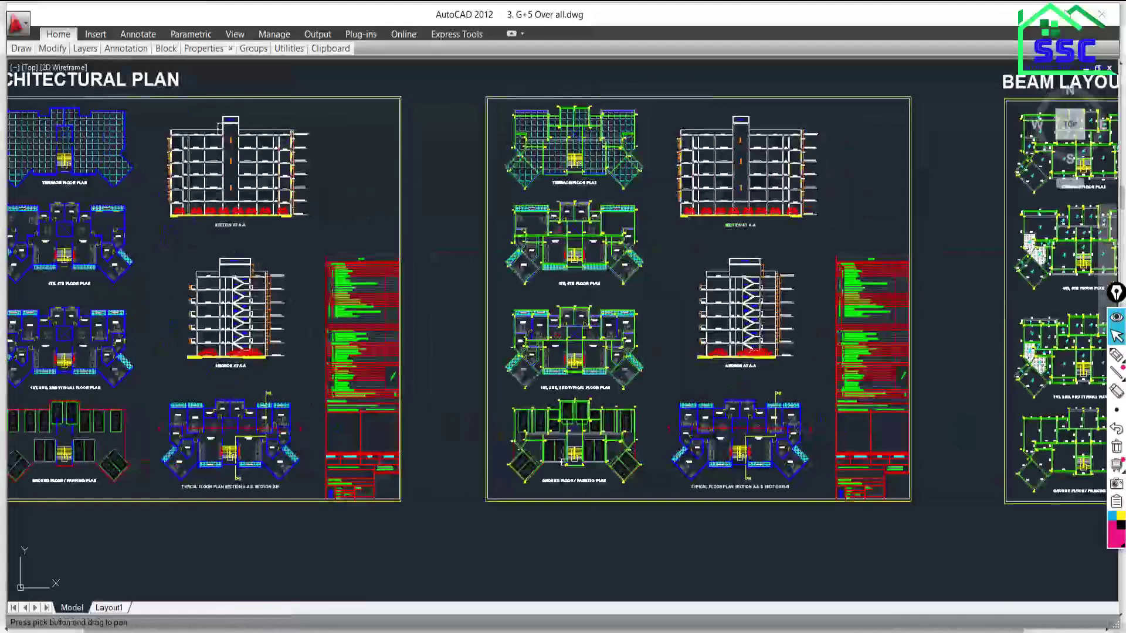
mouse_move(562, 331)
middle_down()
mouse_move(572, 371)
mouse_move(847, 390)
middle_up()
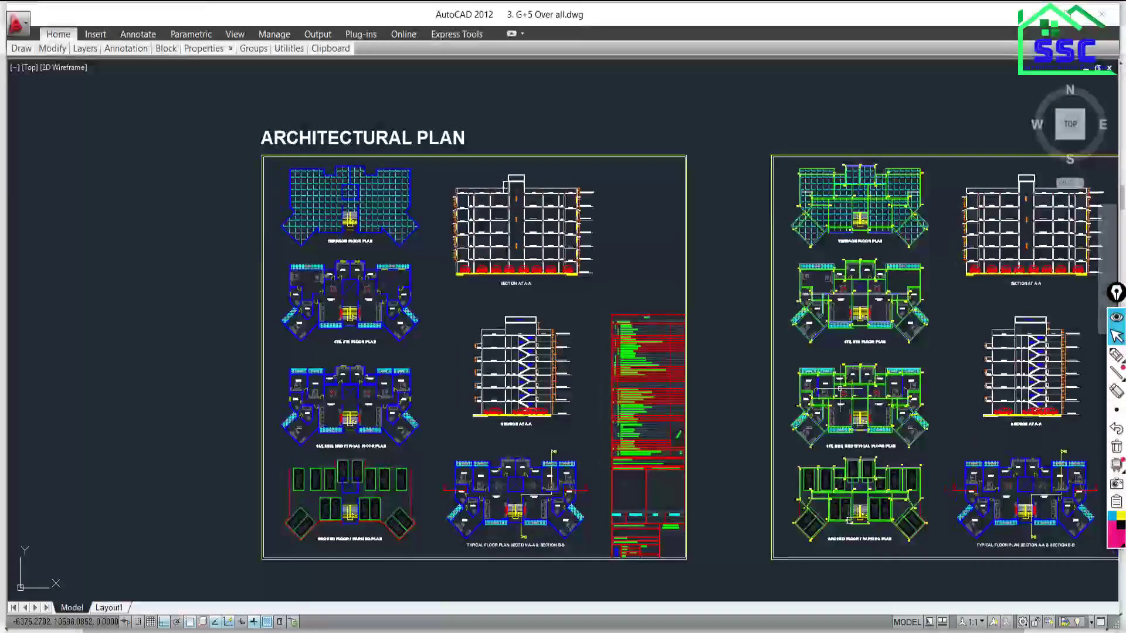
scroll(421, 396, up, 2)
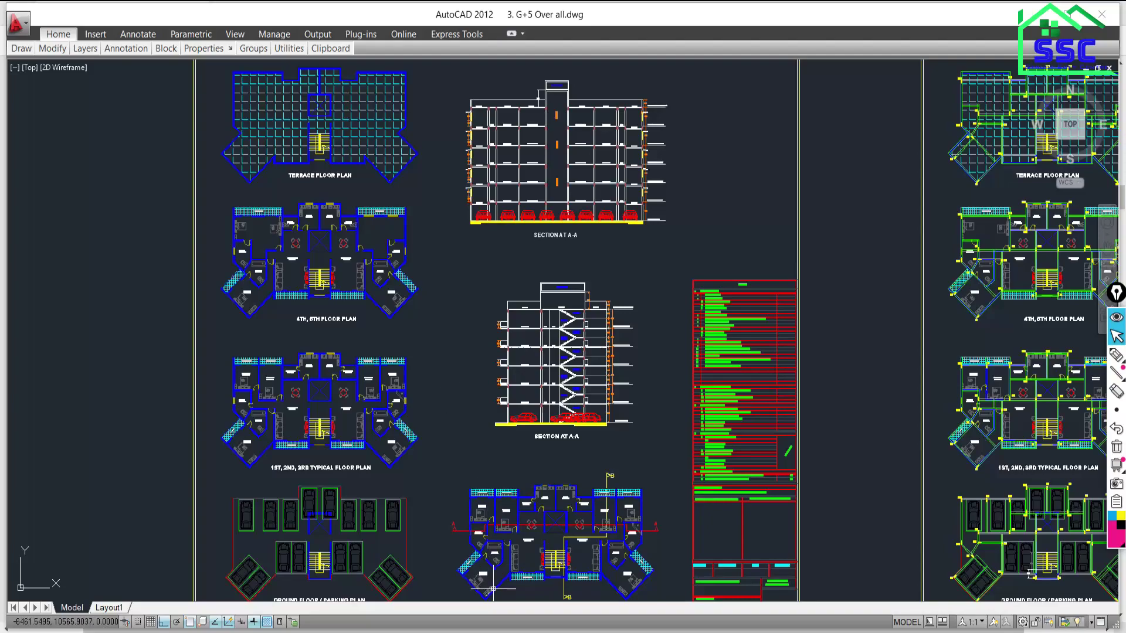
- Look at the design steps in Over All.pdf and the session folder, and return to 3. G+5 Over all.dwg
key(alt+Tab)
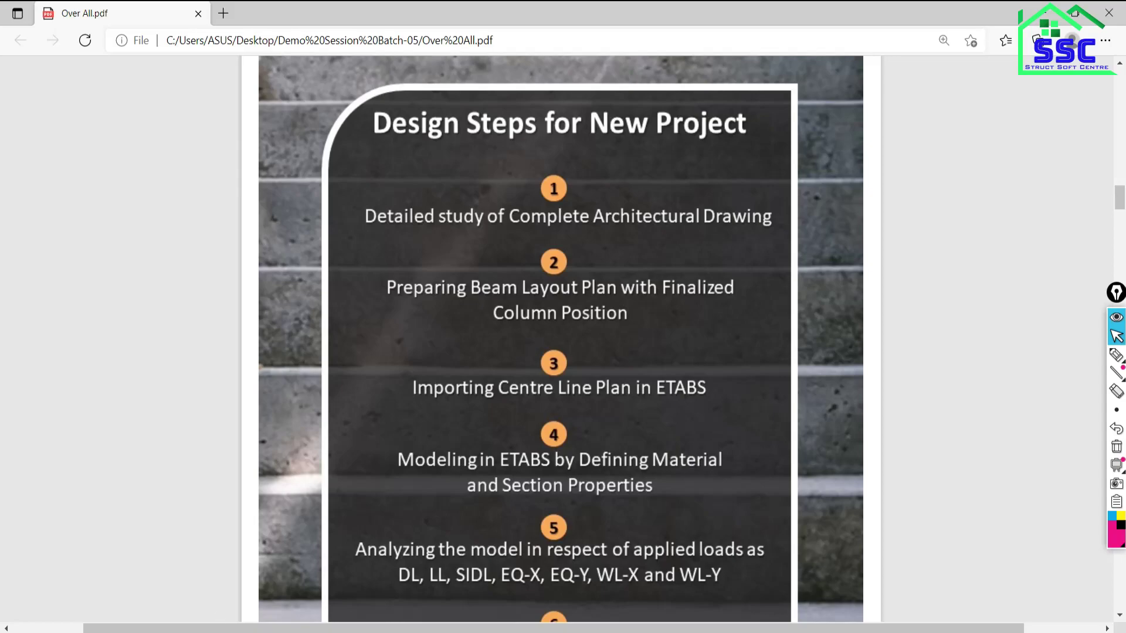
key(alt+Tab)
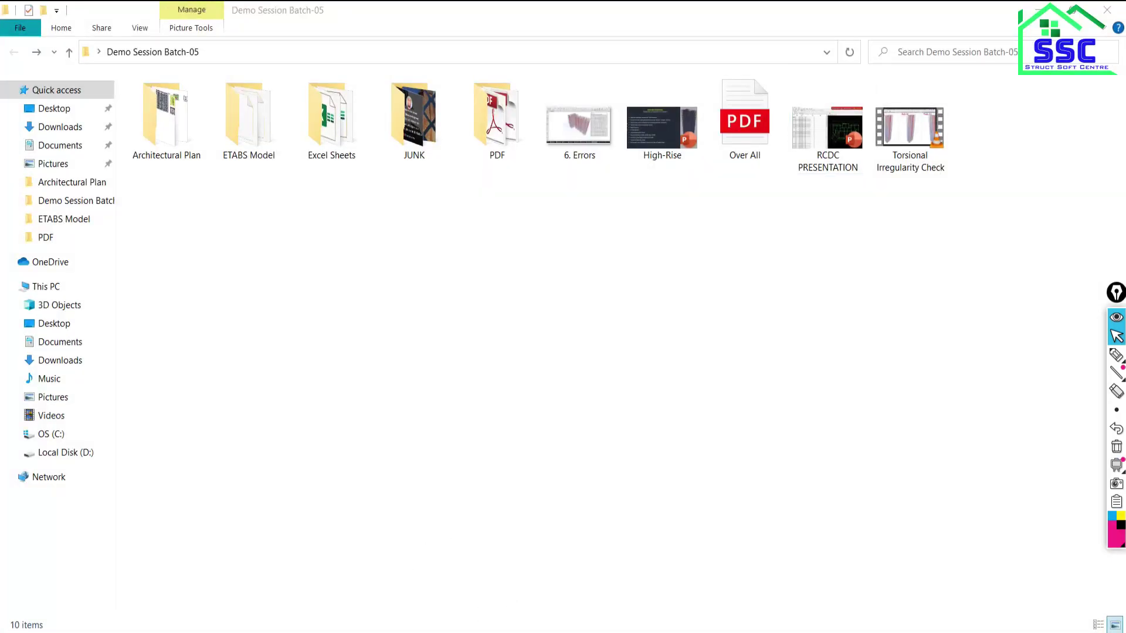
key(alt+Tab)
scroll(528, 293, up, 10)
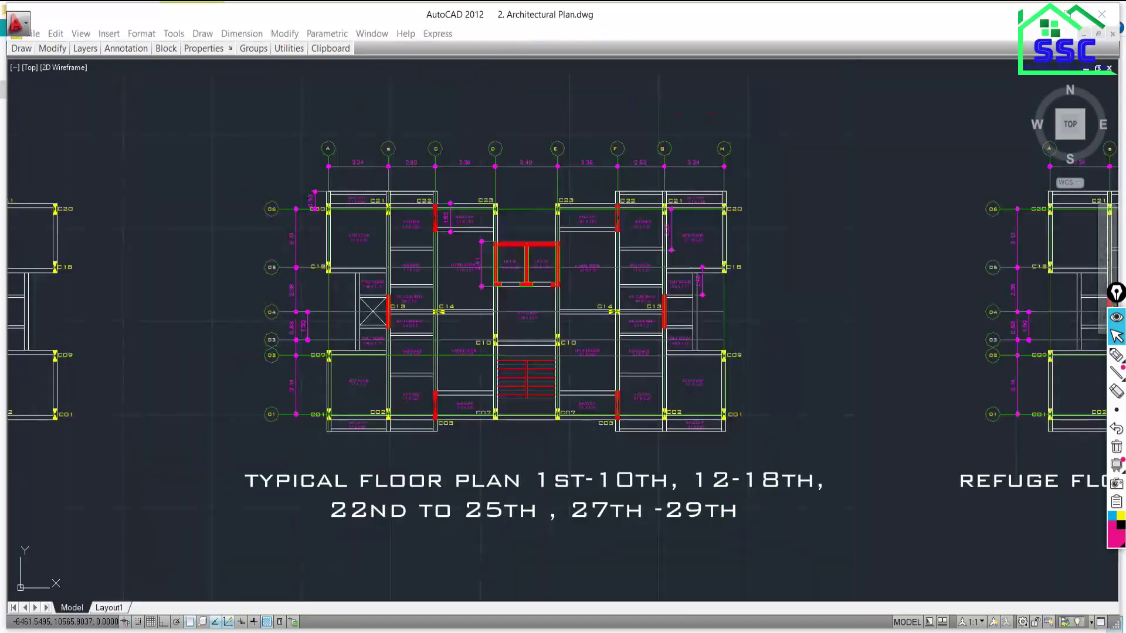
key(ctrl+Tab)
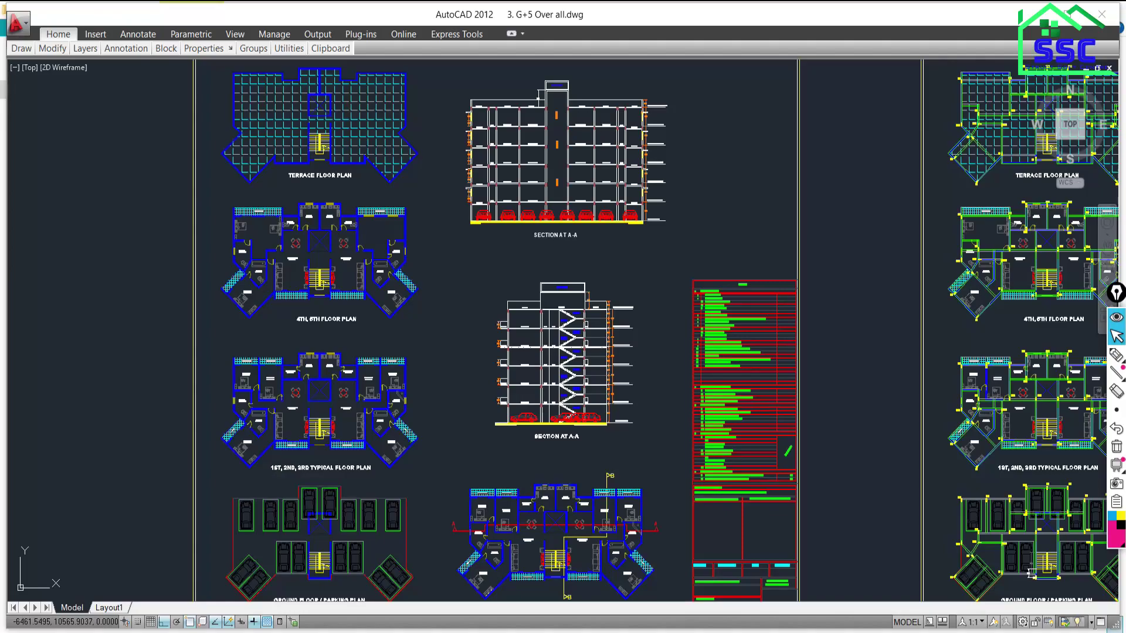
- Examine the G+5 floor, parking and section drawings, checking the Google Meet call in between
scroll(281, 317, down, 3)
scroll(321, 266, up, 5)
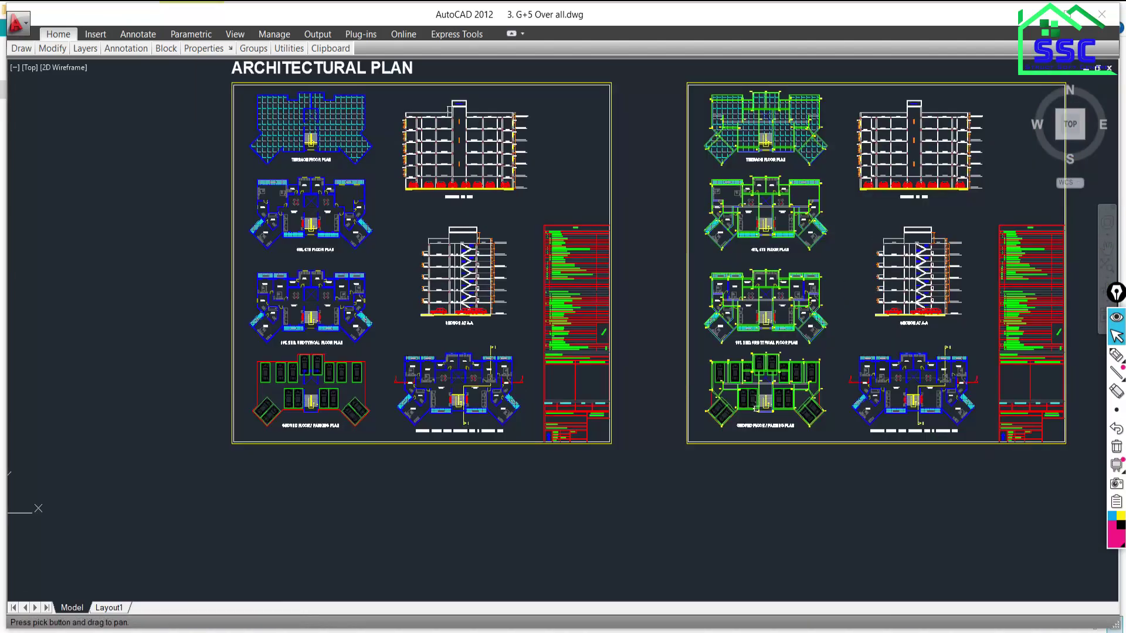
middle_drag(348, 329, 344, 304)
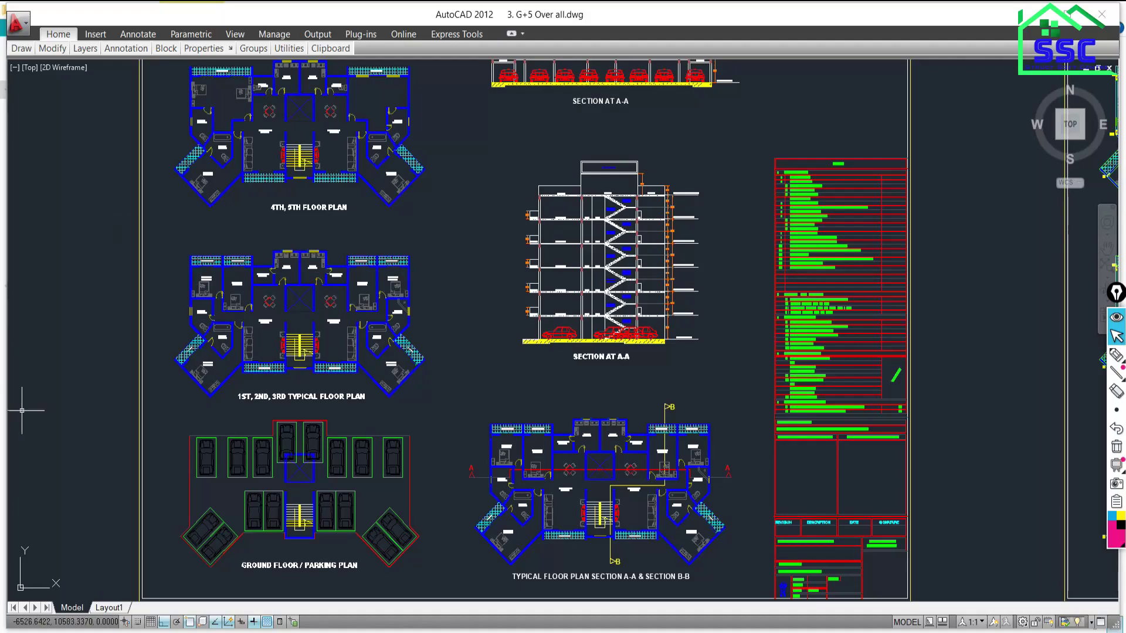
click(91, 629)
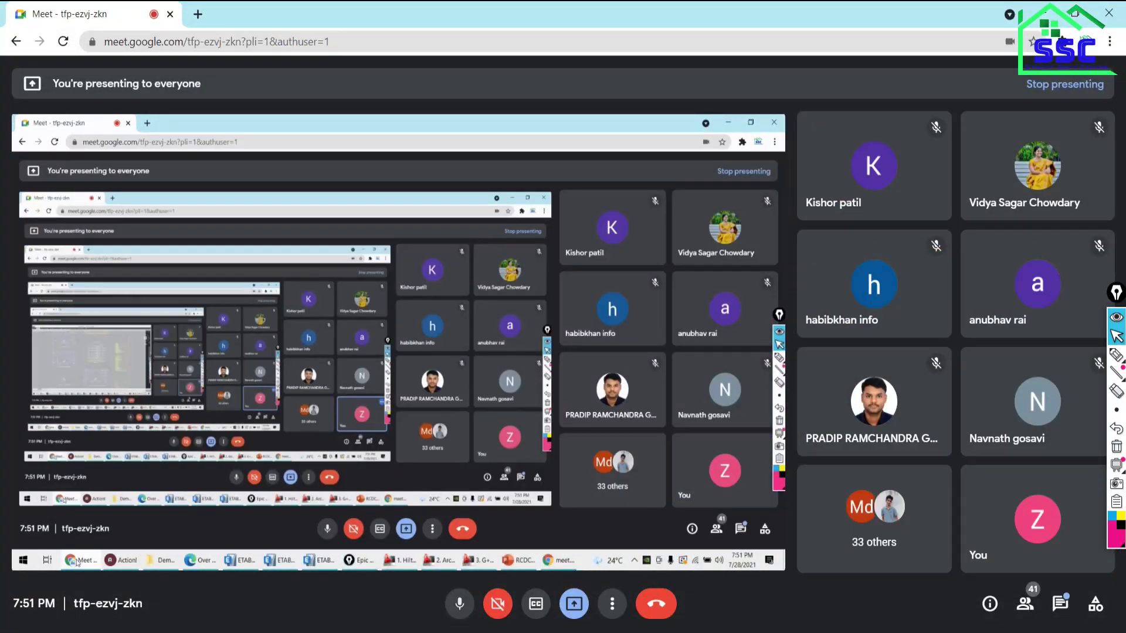
key(alt+Tab)
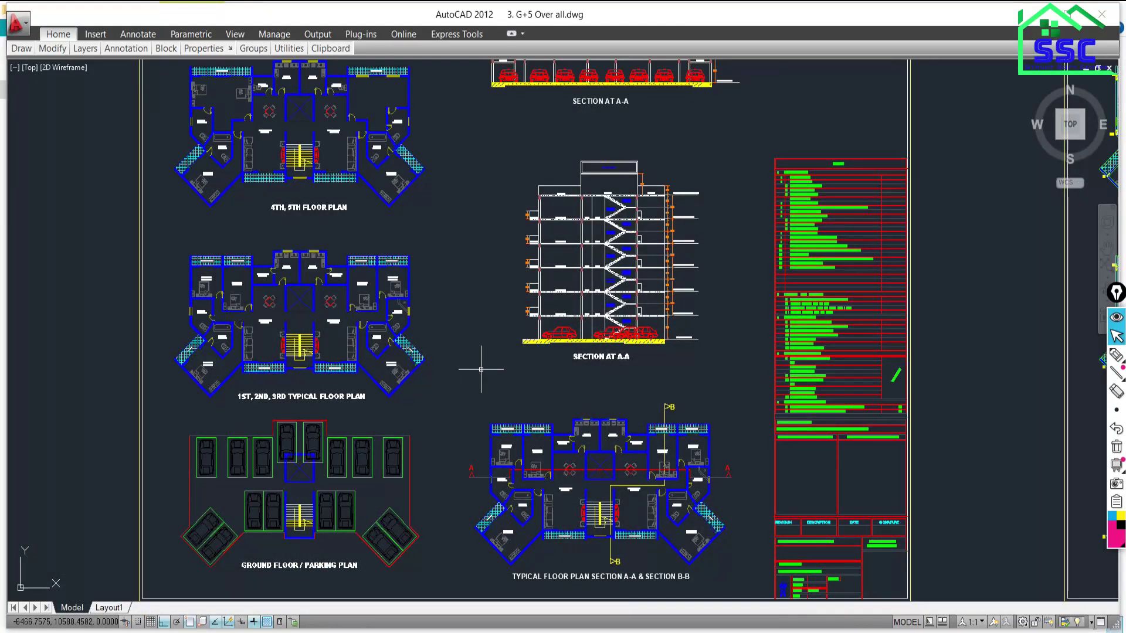
scroll(481, 370, down, 2)
mouse_move(481, 369)
middle_down()
mouse_move(418, 425)
mouse_move(342, 384)
mouse_move(317, 377)
mouse_move(319, 388)
middle_up()
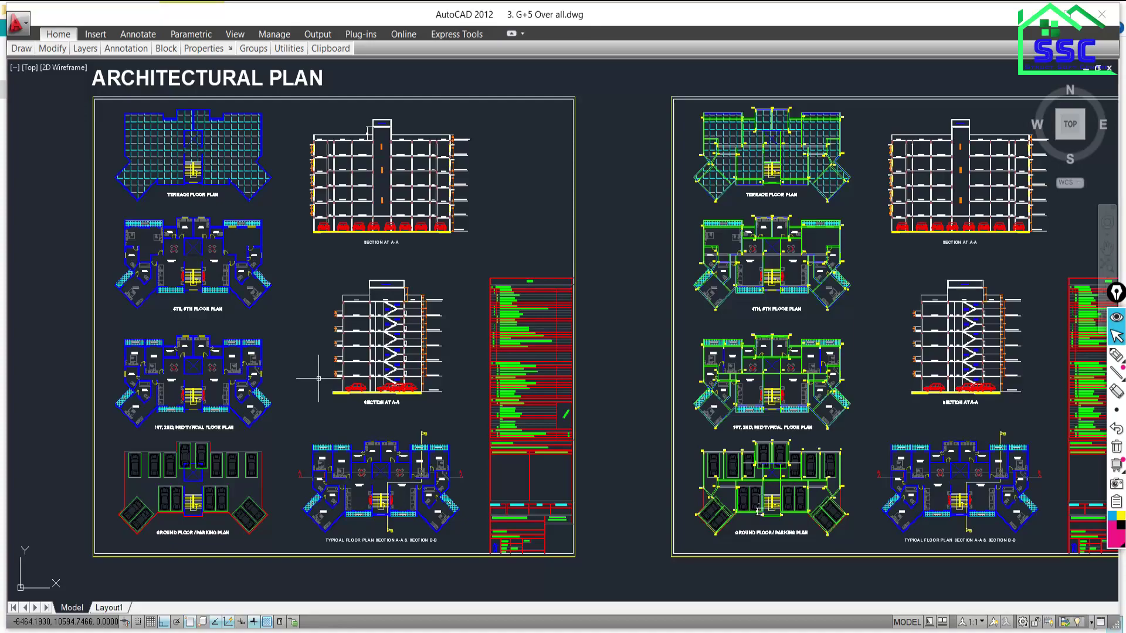
- With the pink annotation pen, sketch a perspective bay of four beams with a column at each corner in the empty area above the sheets
scroll(634, 361, down, 5)
middle_drag(633, 361, 689, 427)
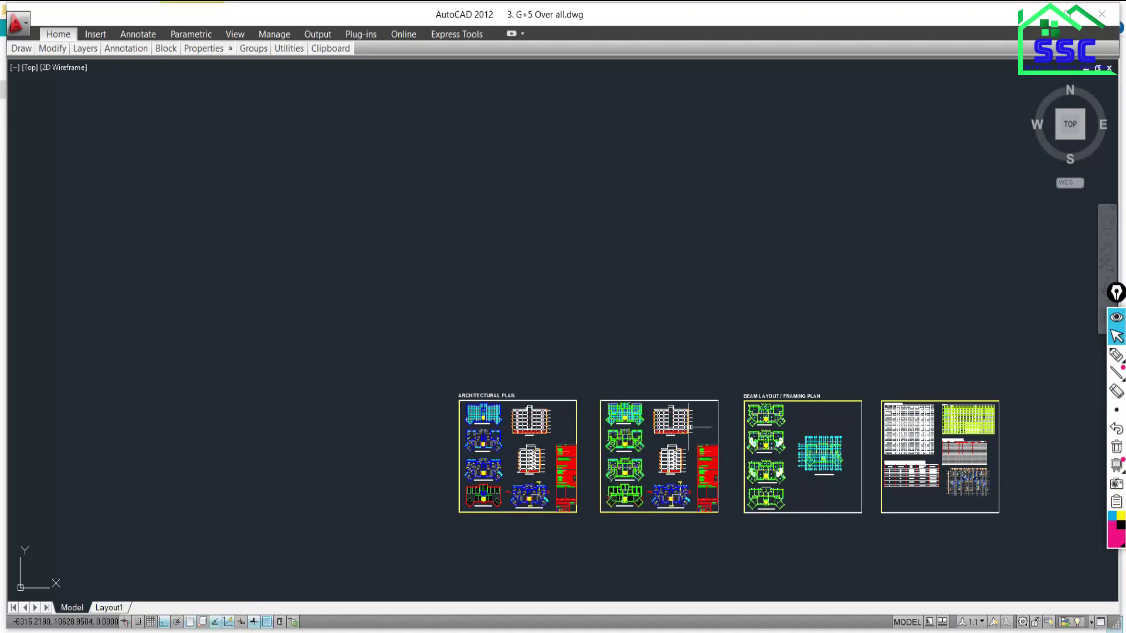
click(1116, 355)
mouse_move(632, 113)
mouse_down()
mouse_move(384, 149)
mouse_move(724, 176)
mouse_move(486, 241)
mouse_up()
mouse_move(384, 149)
mouse_down()
mouse_move(486, 229)
mouse_move(489, 370)
mouse_up()
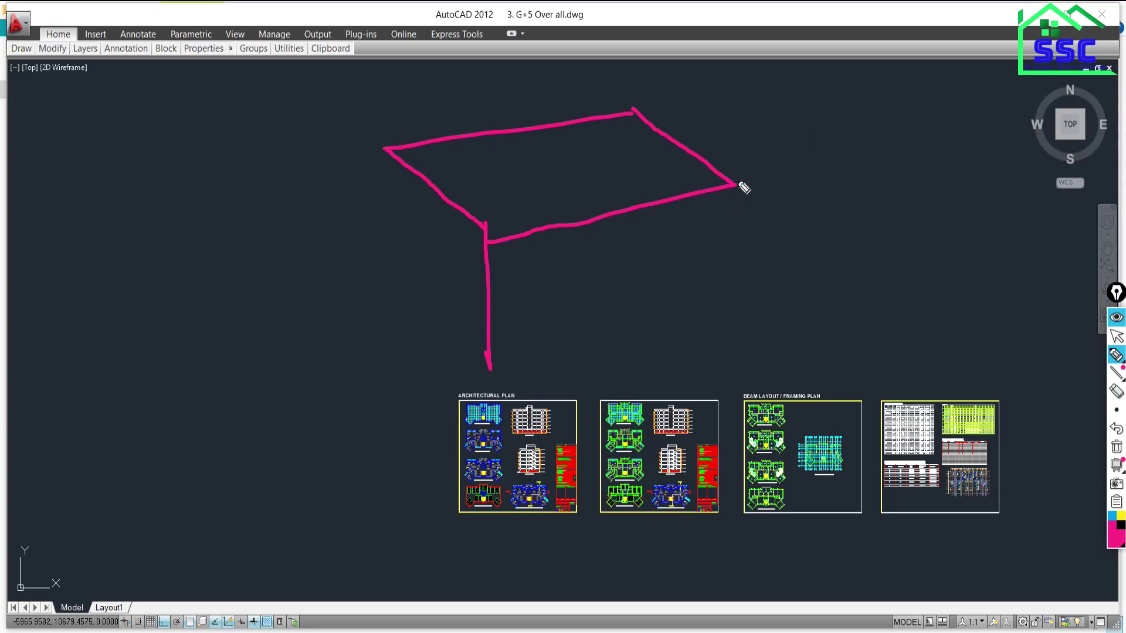
drag(737, 180, 747, 319)
drag(381, 144, 380, 311)
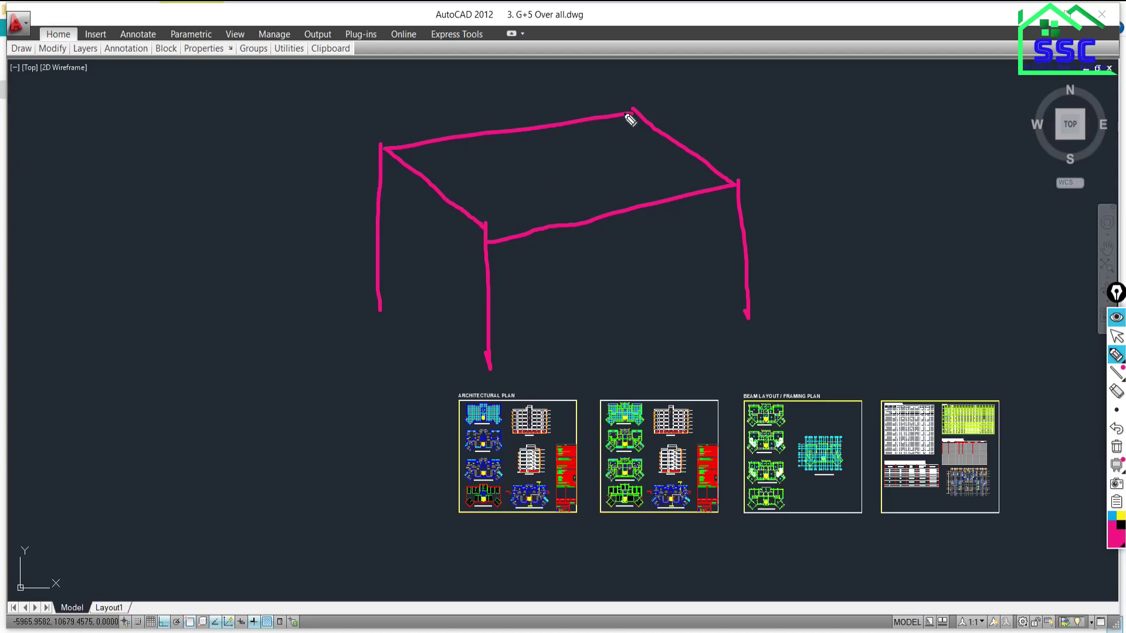
drag(629, 110, 621, 283)
- Extend the sketched frame with a second adjoining bay, adding its outer beams and two end columns
drag(630, 110, 901, 61)
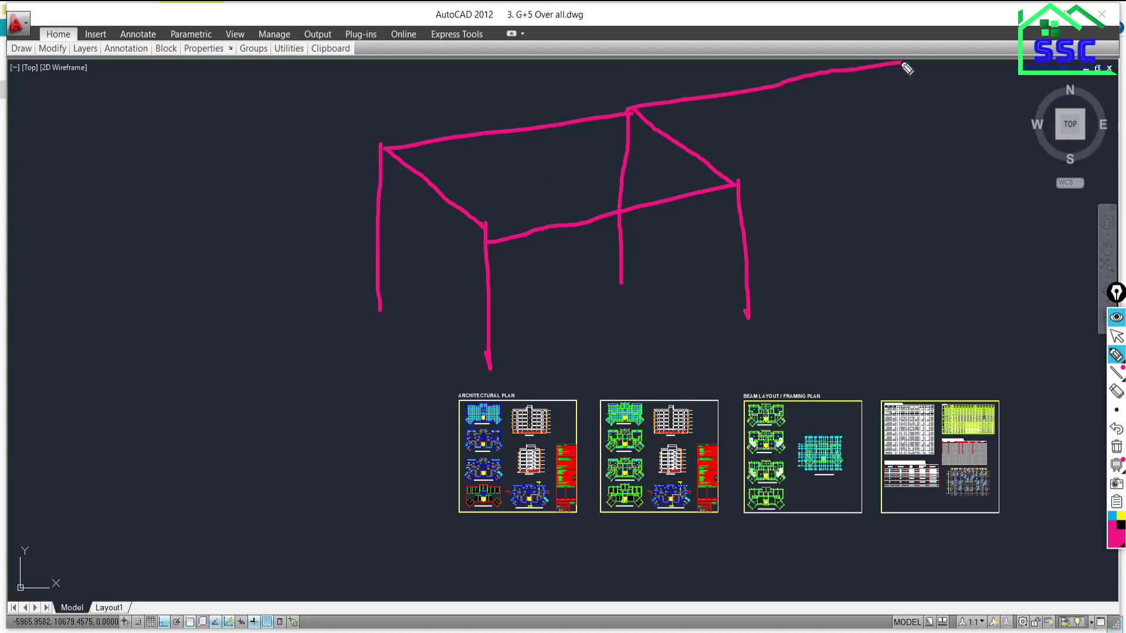
drag(737, 182, 908, 125)
mouse_move(891, 67)
mouse_down()
mouse_move(948, 108)
mouse_move(908, 137)
mouse_move(948, 181)
mouse_move(964, 246)
mouse_move(890, 81)
mouse_move(910, 241)
mouse_up()
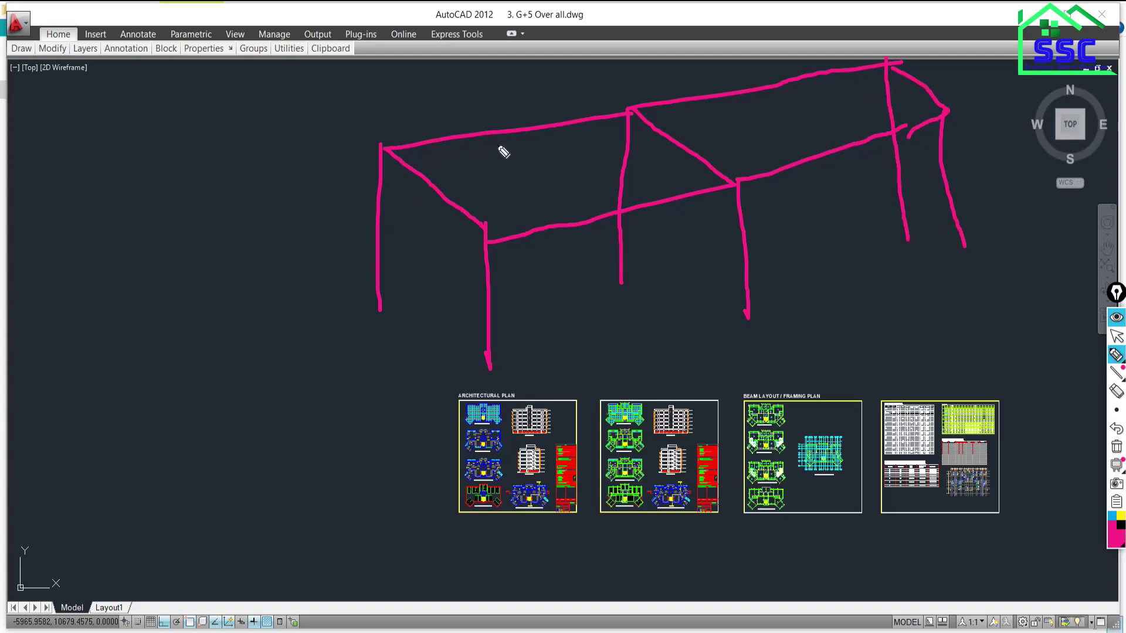
- Sketch two crossing secondary beams inside each of the two bays in pink
drag(499, 135, 568, 214)
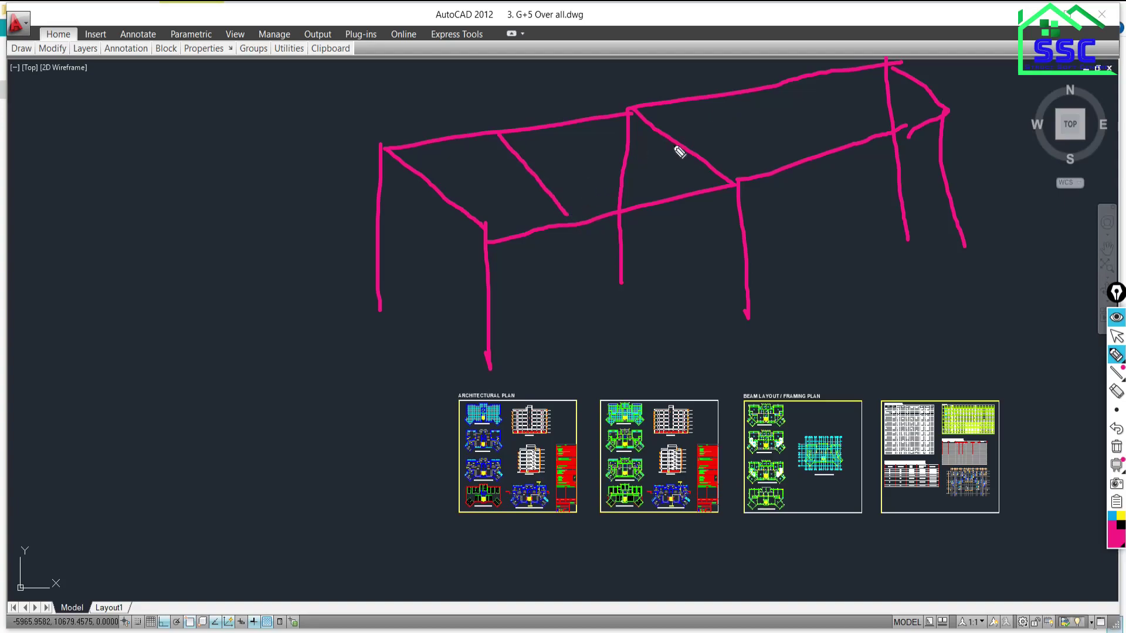
drag(676, 143, 437, 202)
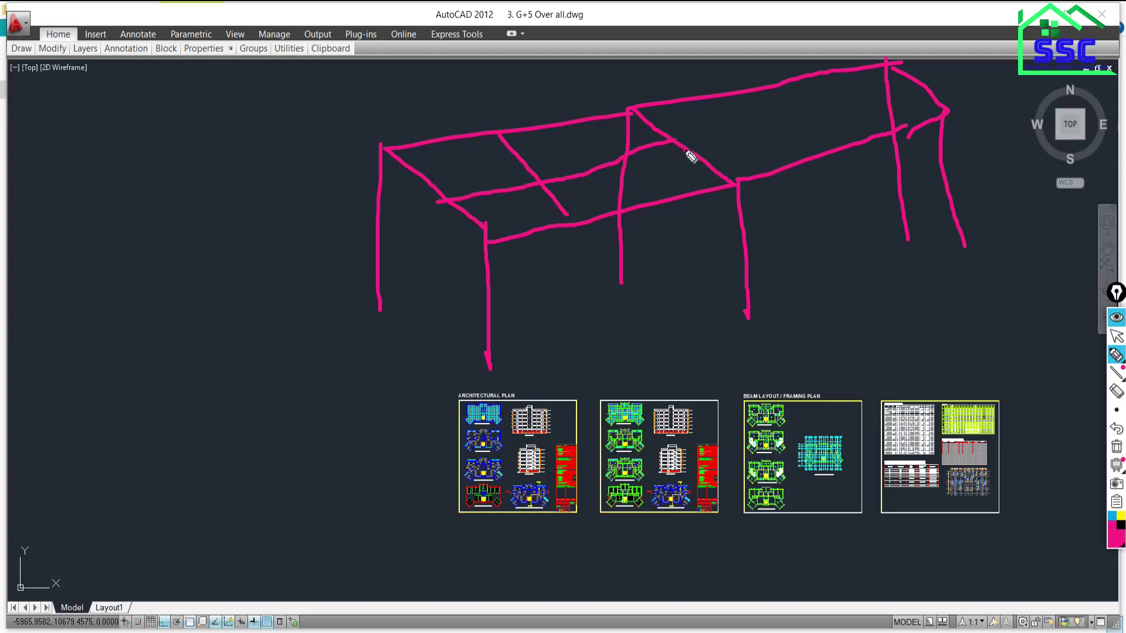
drag(685, 150, 887, 89)
drag(771, 93, 837, 149)
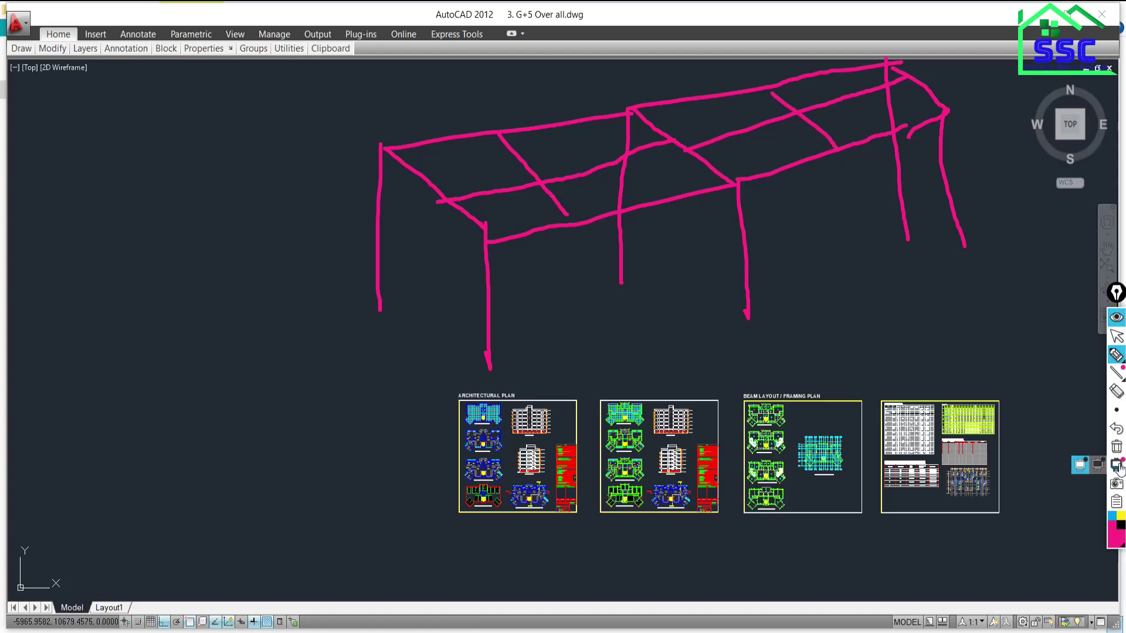
- Trace the crossing secondary beams of both bays in yellow
click(1121, 516)
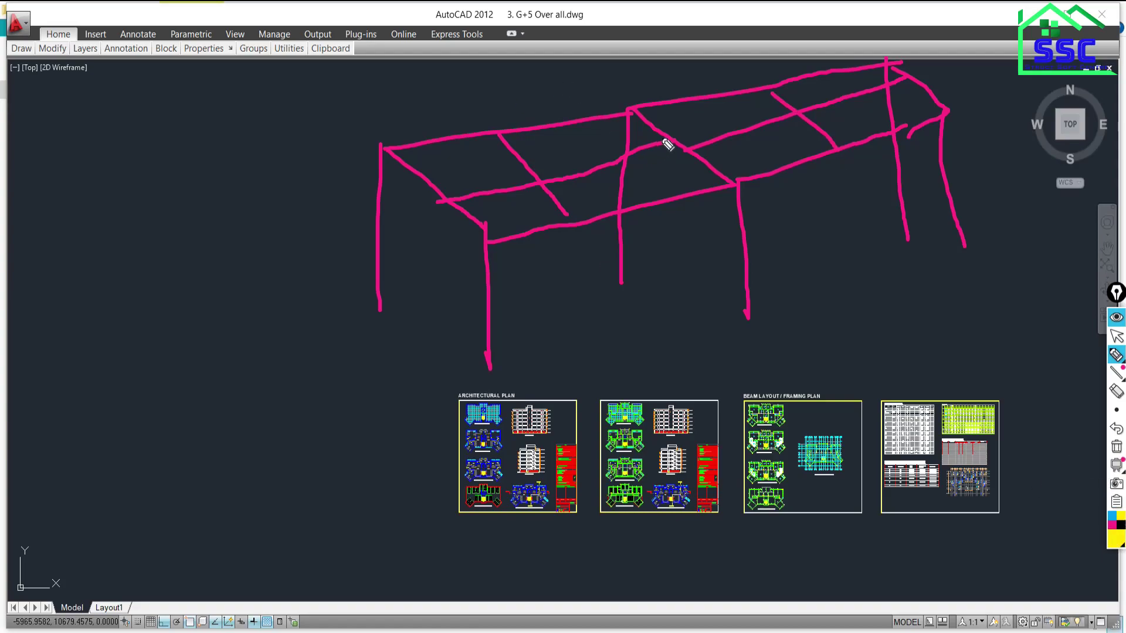
drag(668, 142, 449, 202)
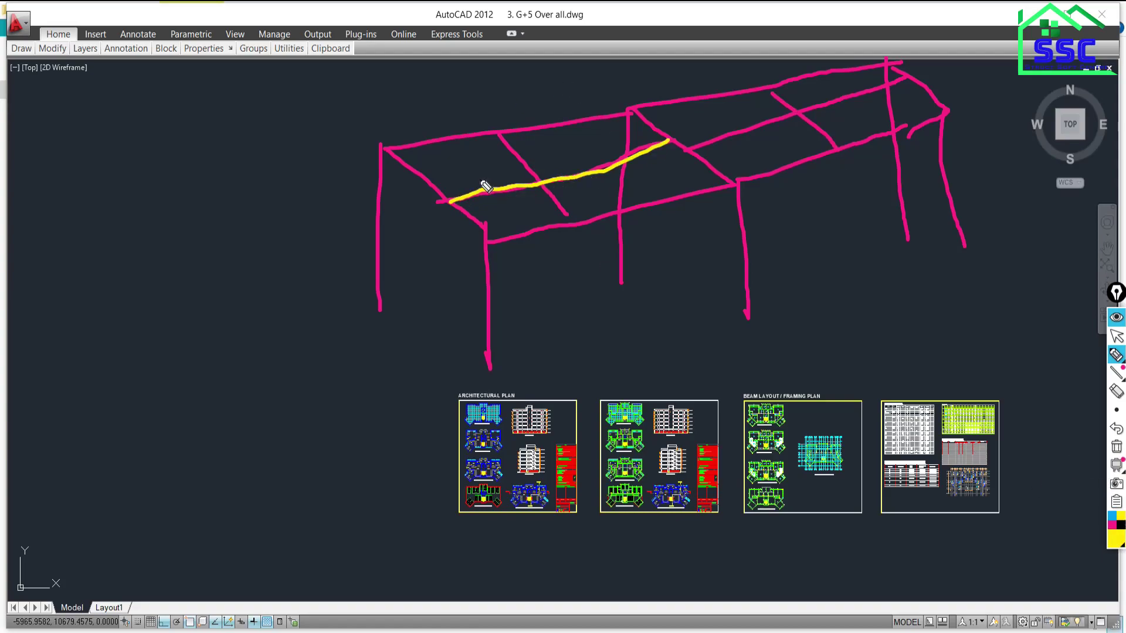
drag(497, 134, 568, 216)
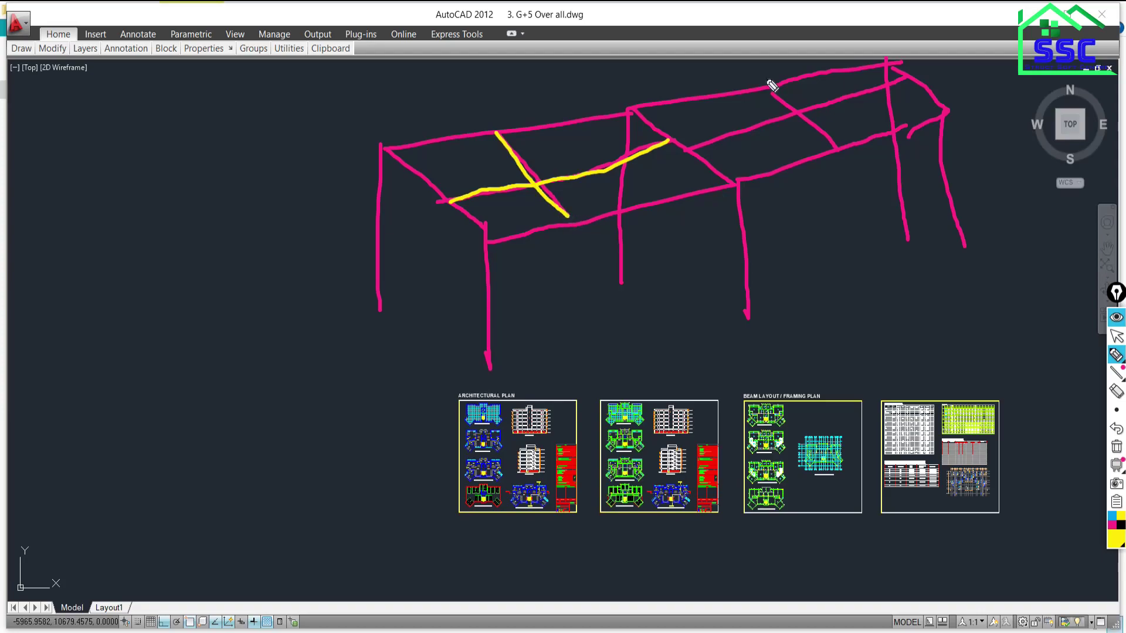
drag(768, 89, 830, 157)
drag(903, 79, 683, 148)
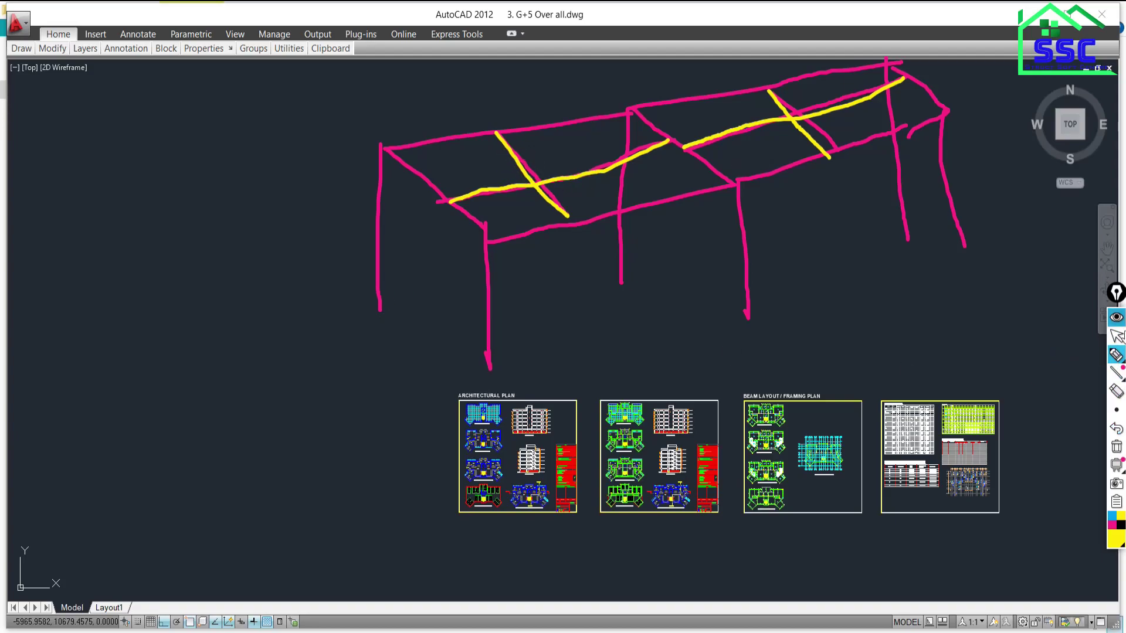
- Switch the pen back to pink and sketch a third bay with two end columns at the opposite end of the frame
click(1112, 526)
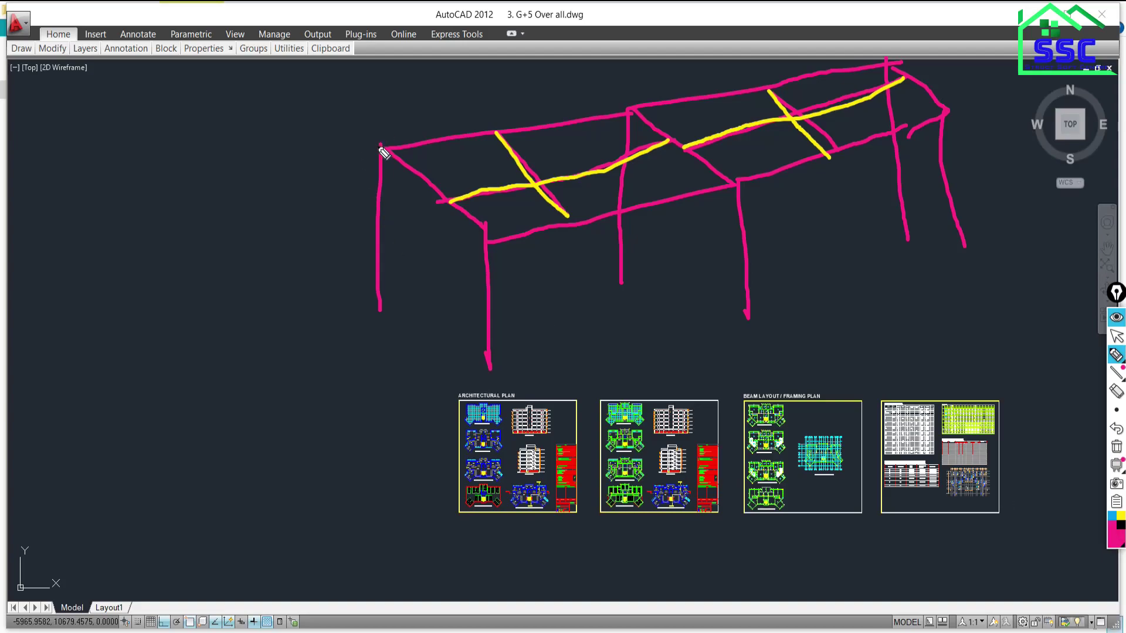
mouse_move(382, 150)
mouse_down()
mouse_move(95, 189)
mouse_move(82, 220)
mouse_move(143, 311)
mouse_move(360, 277)
mouse_move(469, 237)
mouse_up()
drag(139, 312, 151, 437)
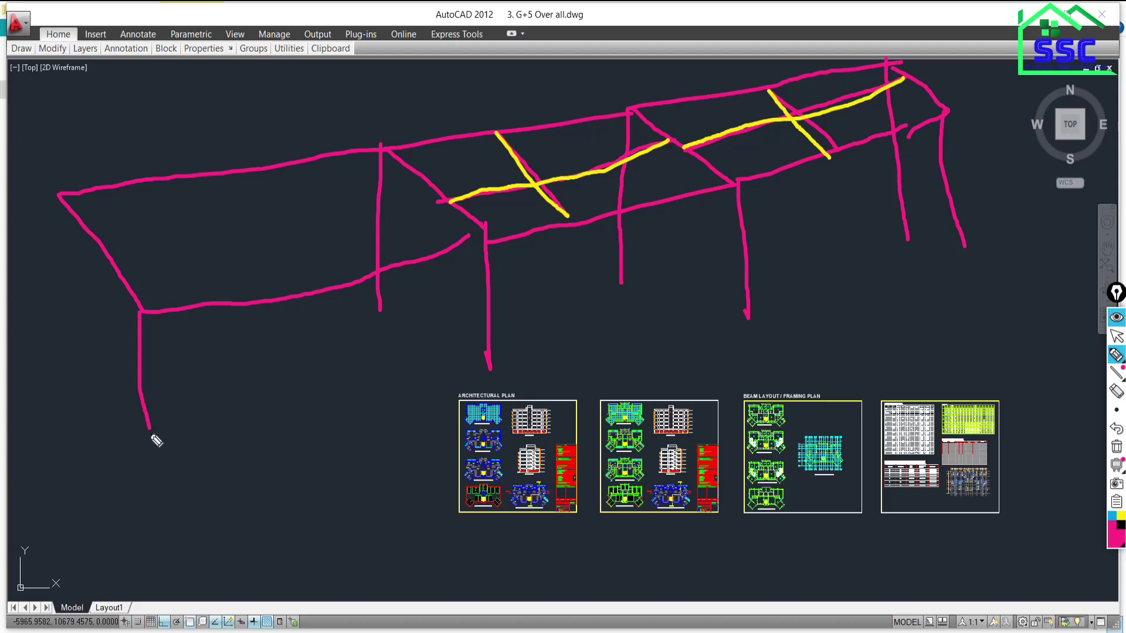
mouse_move(52, 194)
mouse_down()
mouse_move(81, 334)
mouse_move(75, 394)
mouse_up()
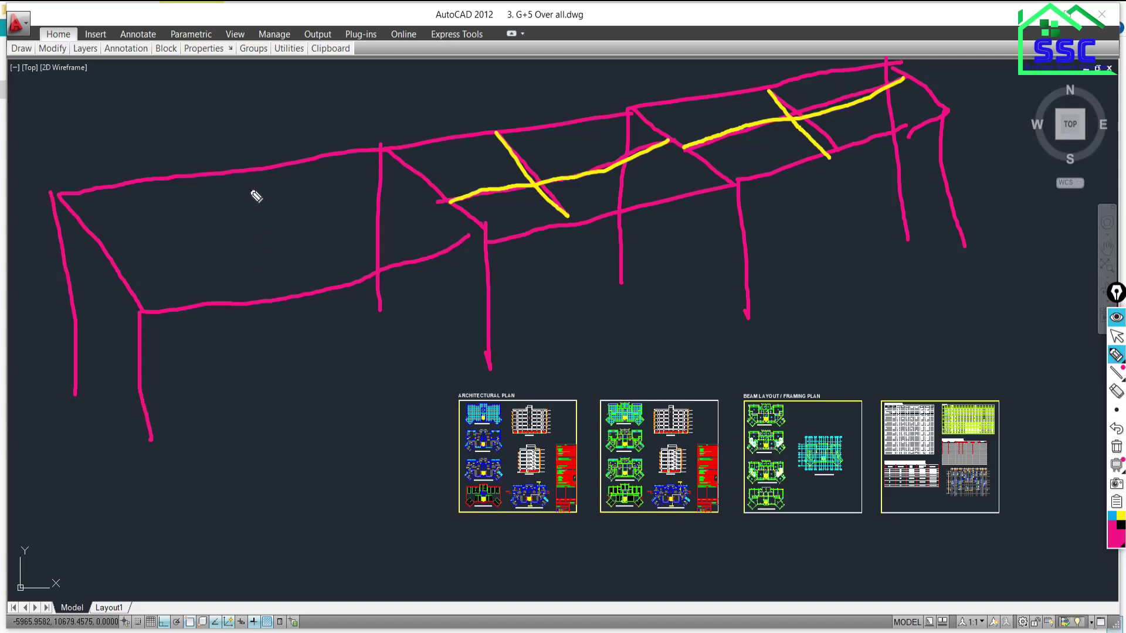
- Sketch one cross beam through the third bay and two staggered secondary beams meeting it from either side in pink
drag(226, 167, 316, 291)
drag(425, 177, 263, 203)
drag(271, 242, 123, 259)
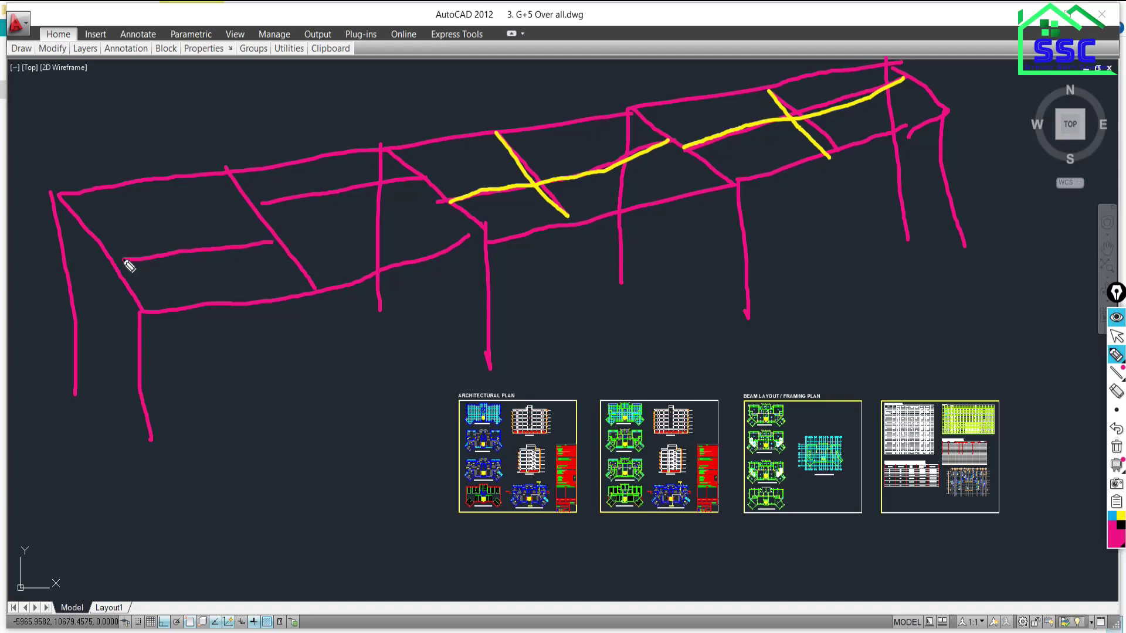
click(1113, 337)
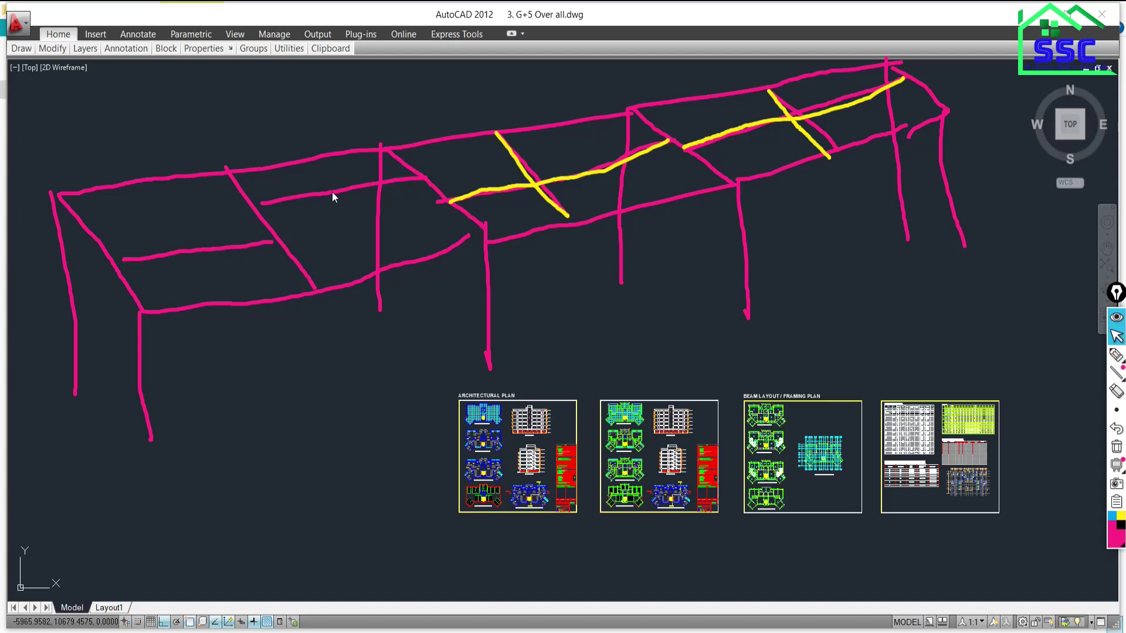
- Mark a pink cross on the staggered secondary beam in the end bay and another on the front intermediate column
click(1116, 356)
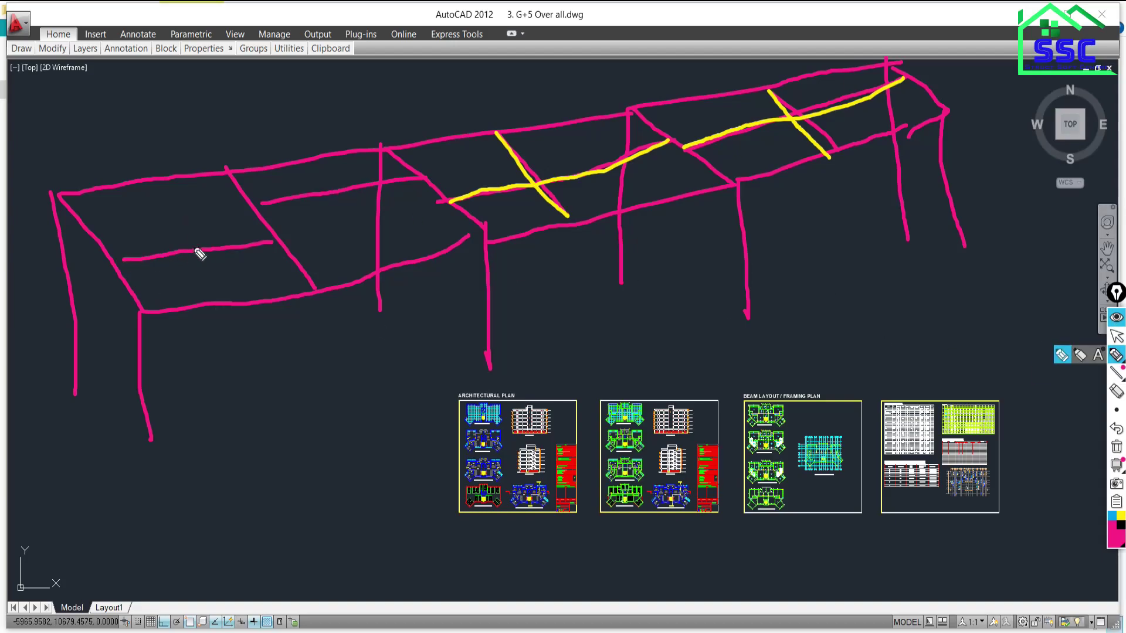
mouse_move(198, 237)
mouse_down()
mouse_move(178, 270)
mouse_move(189, 253)
mouse_move(213, 270)
mouse_up()
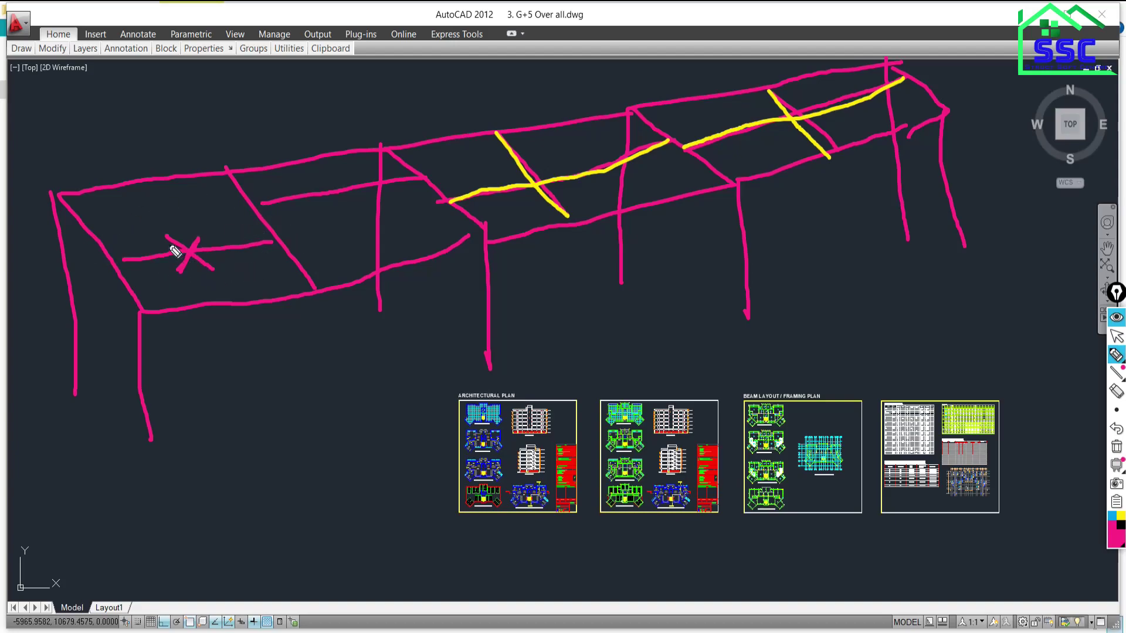
drag(170, 246, 191, 270)
mouse_move(507, 271)
mouse_down()
mouse_move(487, 299)
mouse_move(505, 300)
mouse_up()
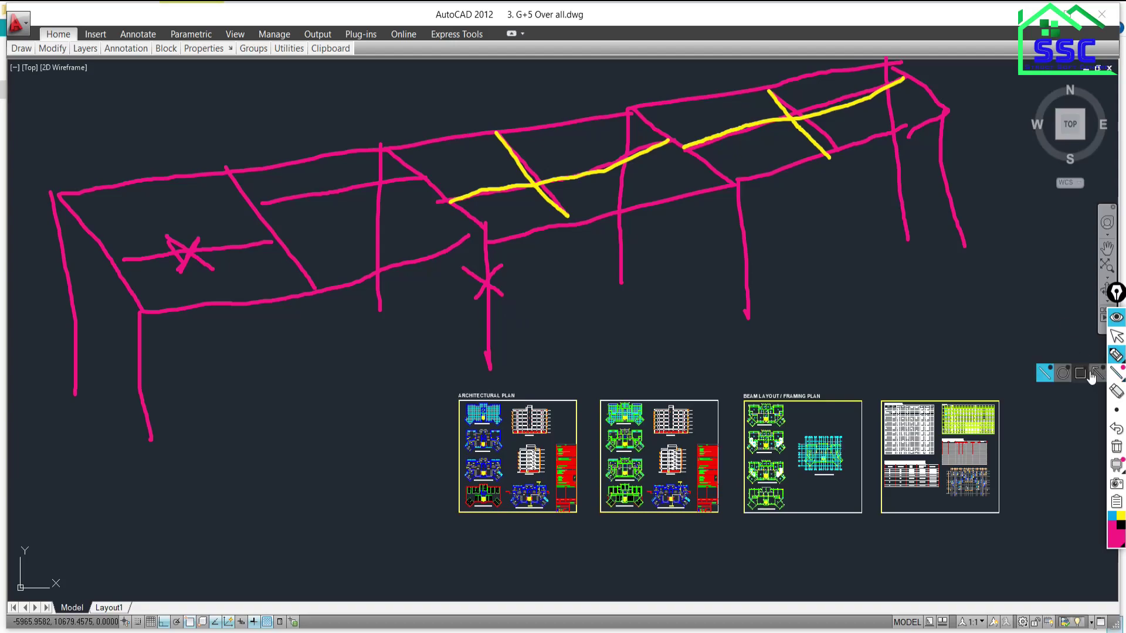
- Clear the frame sketch and handwrite "Preliminary size of column" in pink as list item 1
click(1116, 447)
mouse_move(1117, 355)
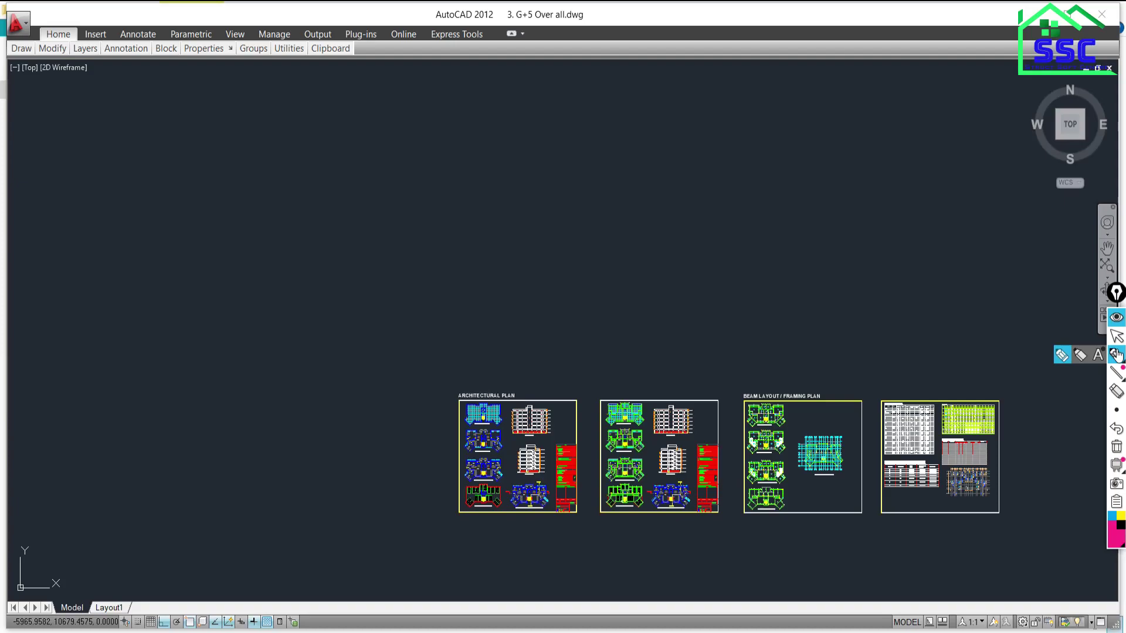
click(1118, 356)
mouse_move(175, 108)
mouse_down()
mouse_move(168, 136)
mouse_move(188, 119)
mouse_move(176, 108)
mouse_up()
mouse_move(171, 115)
mouse_down()
mouse_move(171, 125)
mouse_move(300, 128)
mouse_move(327, 111)
mouse_move(388, 108)
mouse_move(378, 184)
mouse_up()
click(230, 100)
click(295, 98)
mouse_move(484, 100)
mouse_down()
mouse_move(458, 113)
mouse_move(459, 126)
mouse_move(495, 111)
mouse_move(570, 128)
mouse_move(605, 109)
mouse_move(619, 139)
mouse_up()
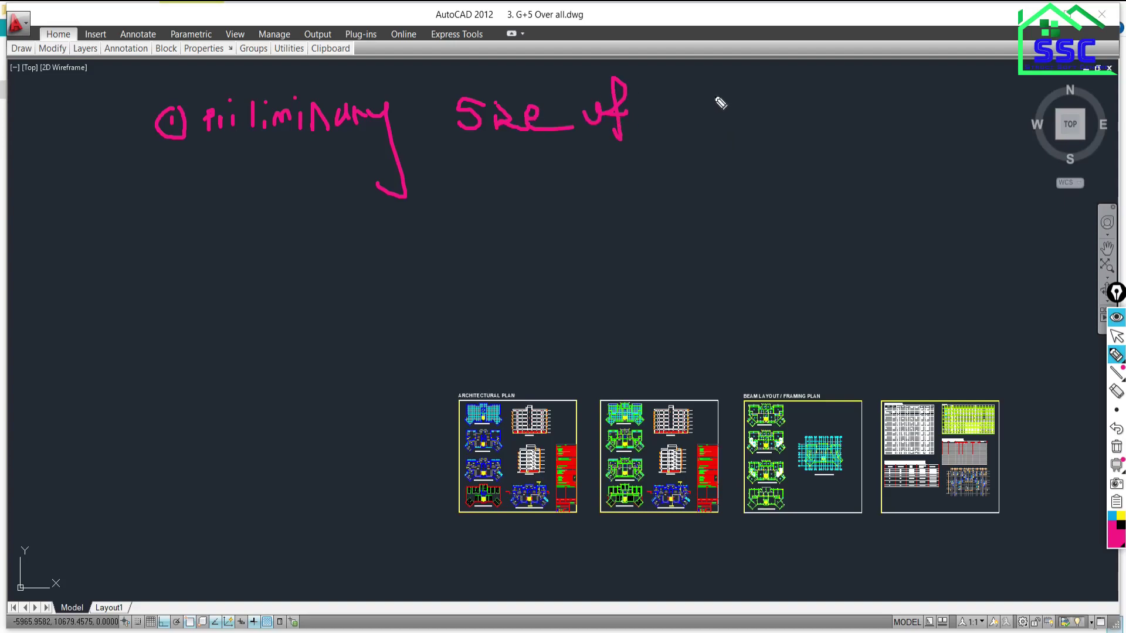
mouse_move(709, 91)
mouse_down()
mouse_move(710, 104)
mouse_move(754, 117)
mouse_move(783, 98)
mouse_move(836, 115)
mouse_move(853, 108)
mouse_up()
- Handwrite the abbreviated words for position and orientation as circled list items 2 and 3
mouse_move(183, 205)
mouse_down()
mouse_move(146, 216)
mouse_move(177, 234)
mouse_up()
mouse_move(209, 186)
mouse_down()
mouse_move(231, 219)
mouse_move(276, 226)
mouse_move(271, 196)
mouse_move(297, 201)
mouse_move(316, 188)
mouse_up()
click(259, 207)
mouse_move(167, 304)
mouse_down()
mouse_move(151, 359)
mouse_move(170, 305)
mouse_move(181, 348)
mouse_move(237, 347)
mouse_move(254, 311)
mouse_move(327, 296)
mouse_move(375, 296)
mouse_move(417, 316)
mouse_move(419, 281)
mouse_move(451, 269)
mouse_up()
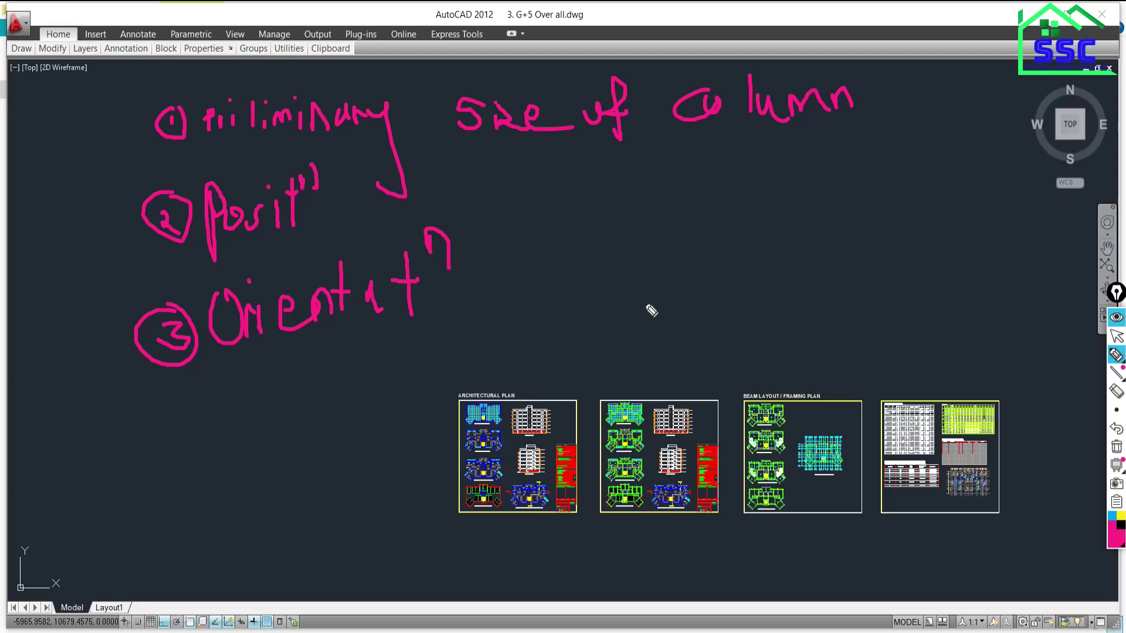
- Stop annotating and examine the column layout on the ground floor / parking plan
click(1115, 335)
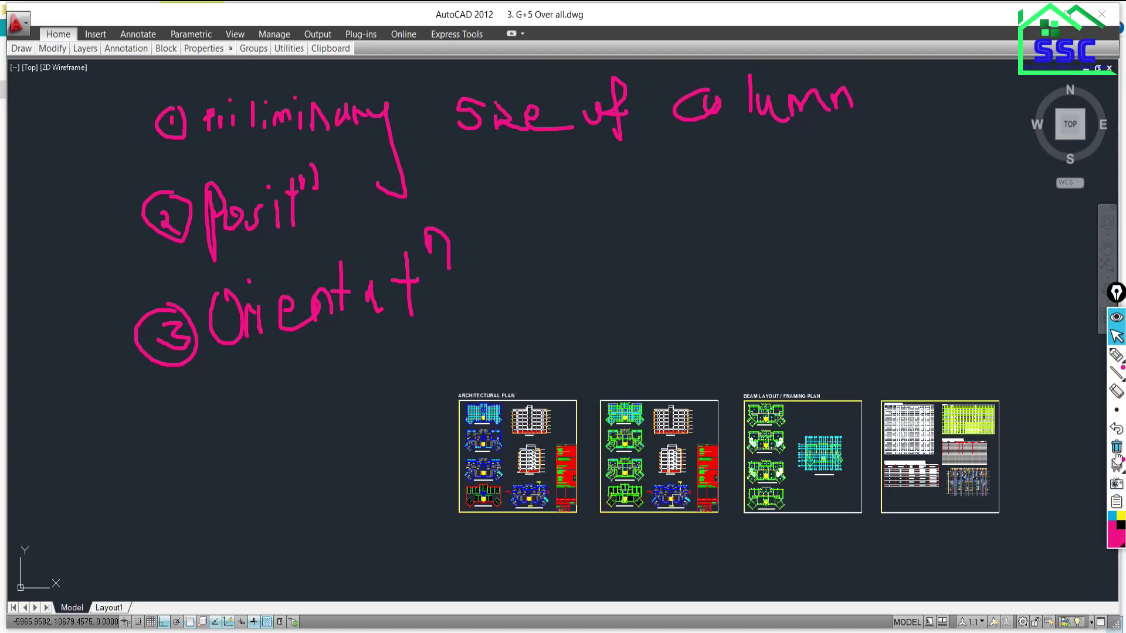
scroll(664, 526, up, 2)
scroll(664, 526, up, 6)
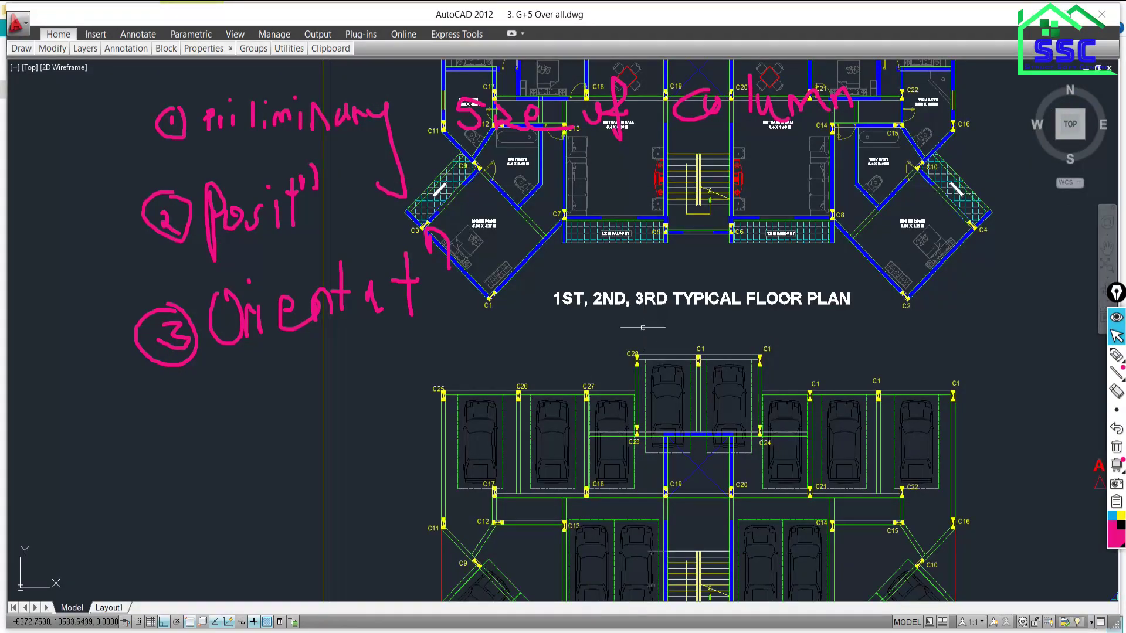
mouse_move(655, 441)
middle_down()
mouse_move(640, 300)
mouse_move(645, 347)
middle_up()
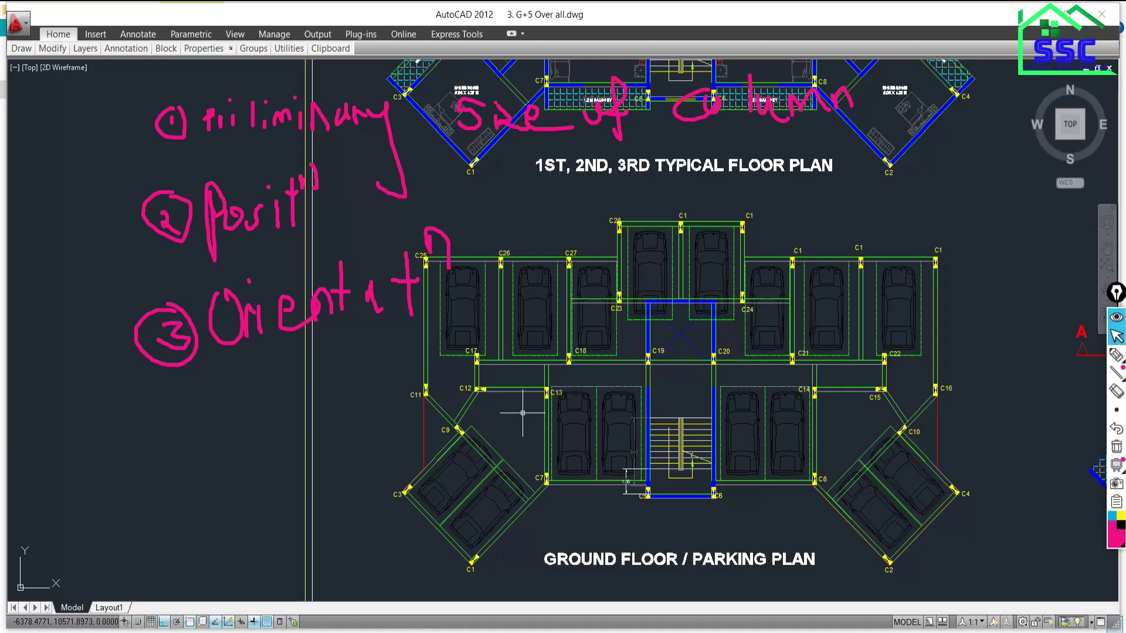
- Clear the handwritten list and compare the columns on the typical floor plan with the ground floor / parking plan
click(1116, 447)
scroll(924, 304, down, 4)
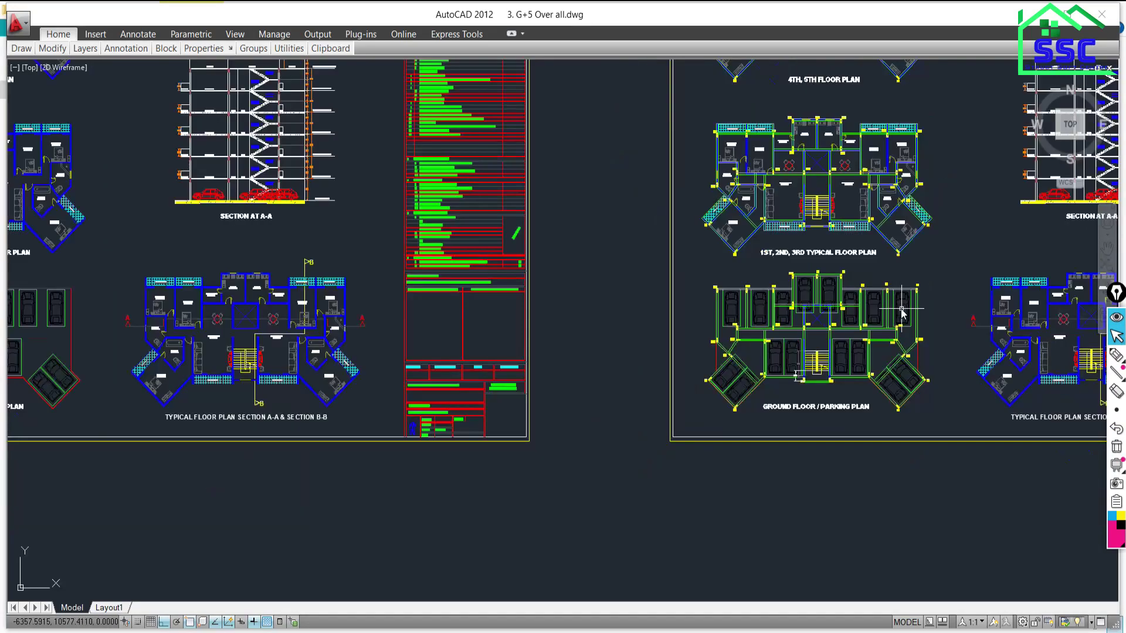
middle_drag(652, 338, 446, 398)
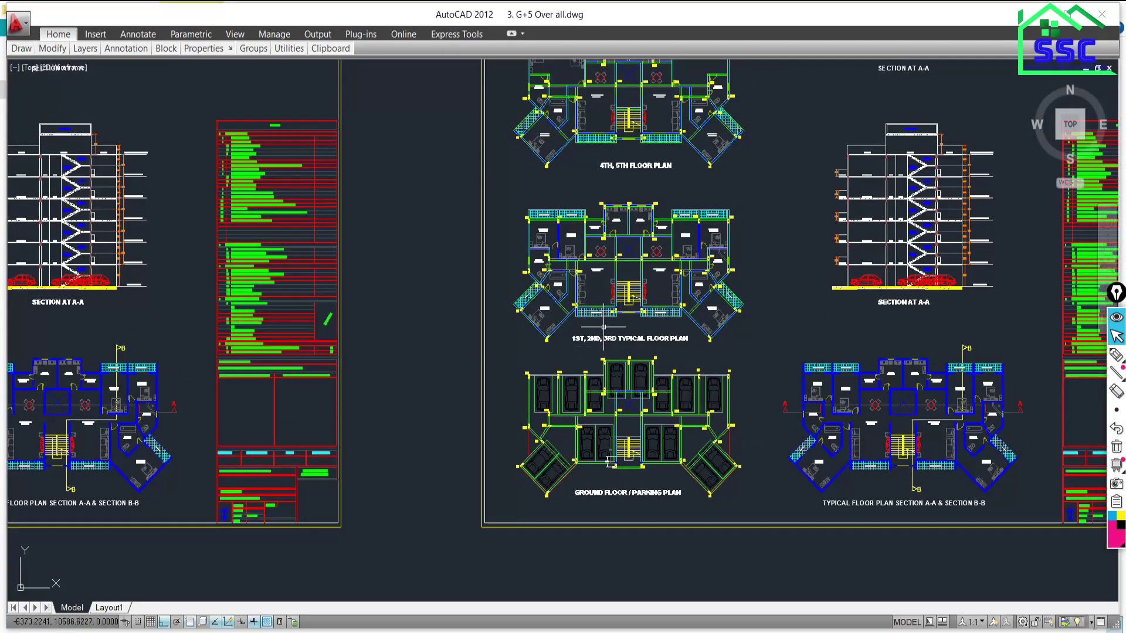
scroll(605, 308, up, 3)
scroll(605, 307, down, 3)
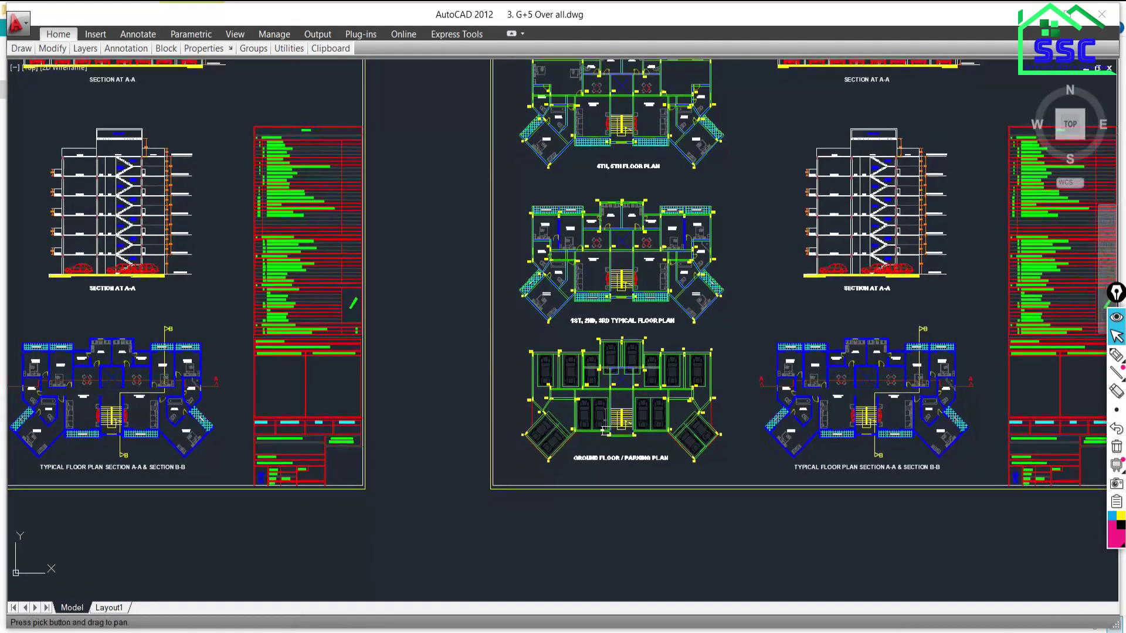
scroll(557, 360, up, 4)
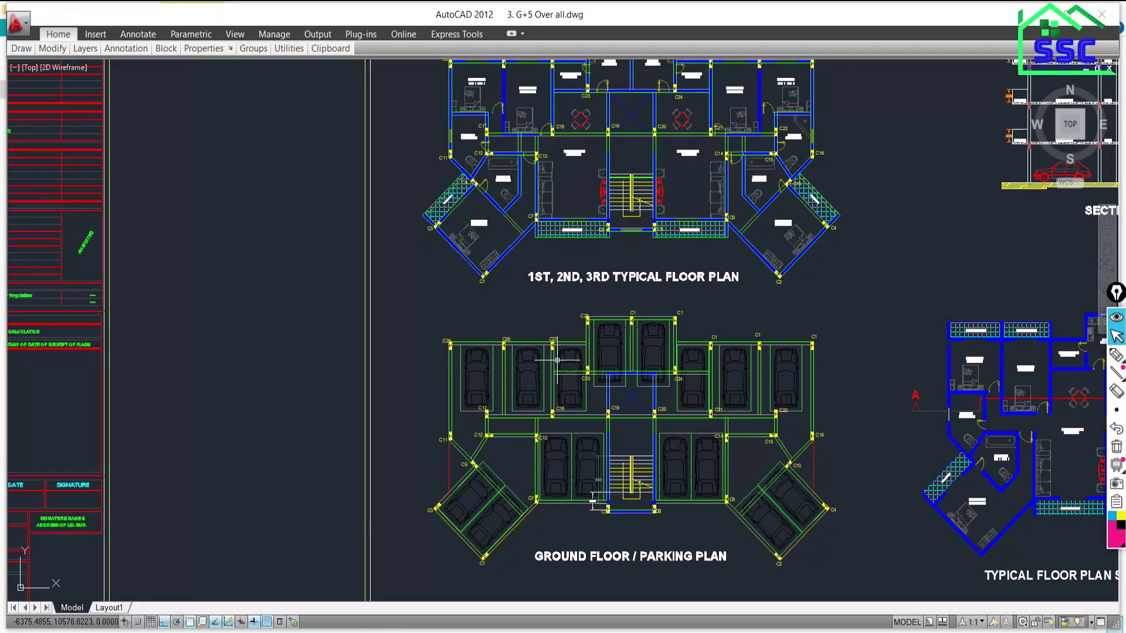
- Switch to Over All.pdf in the browser and find the page "STEPS TO DO EVERY NEW PROJECT"
key(alt+Tab)
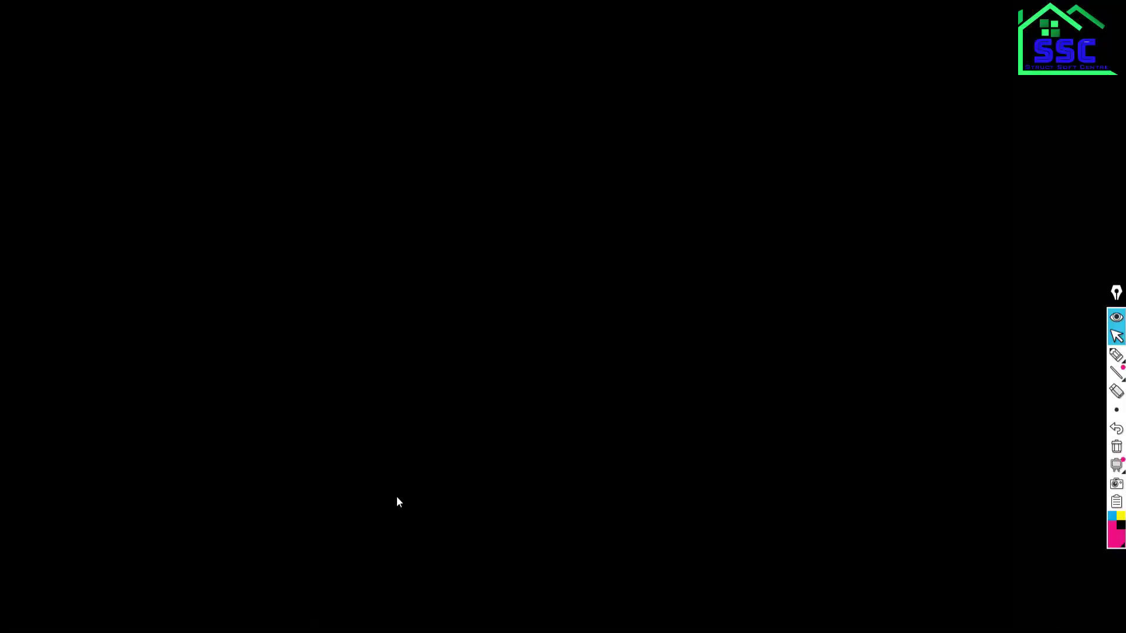
scroll(483, 417, down, 20)
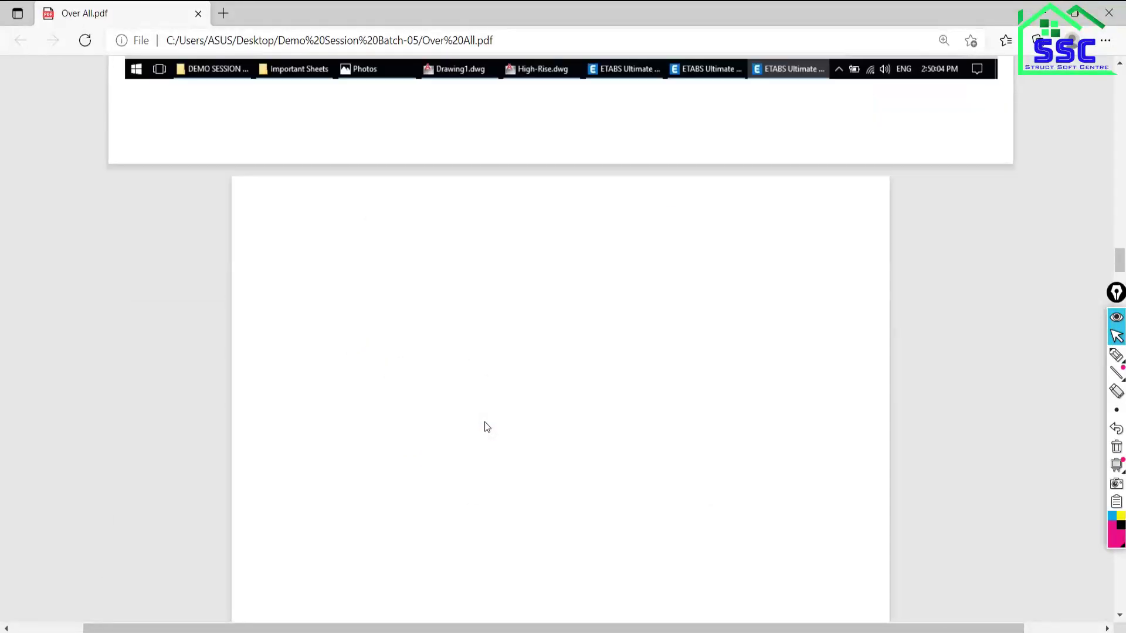
scroll(485, 426, up, 3)
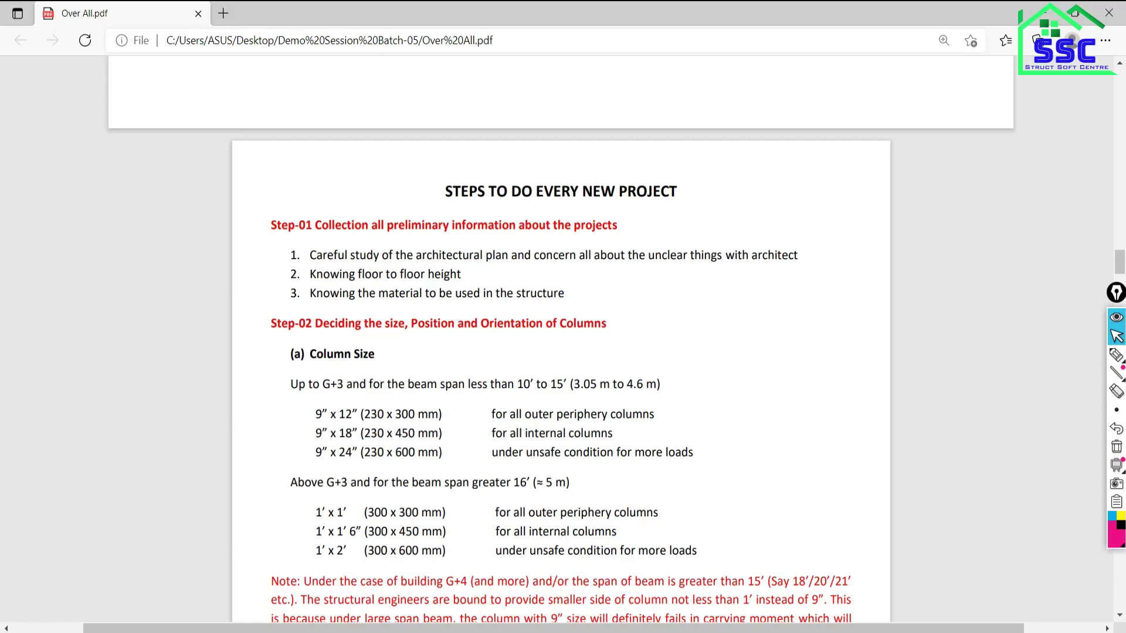
- Switch to ETABS and look over the G+5 Irregular and High-Rise 01 models
click(379, 624)
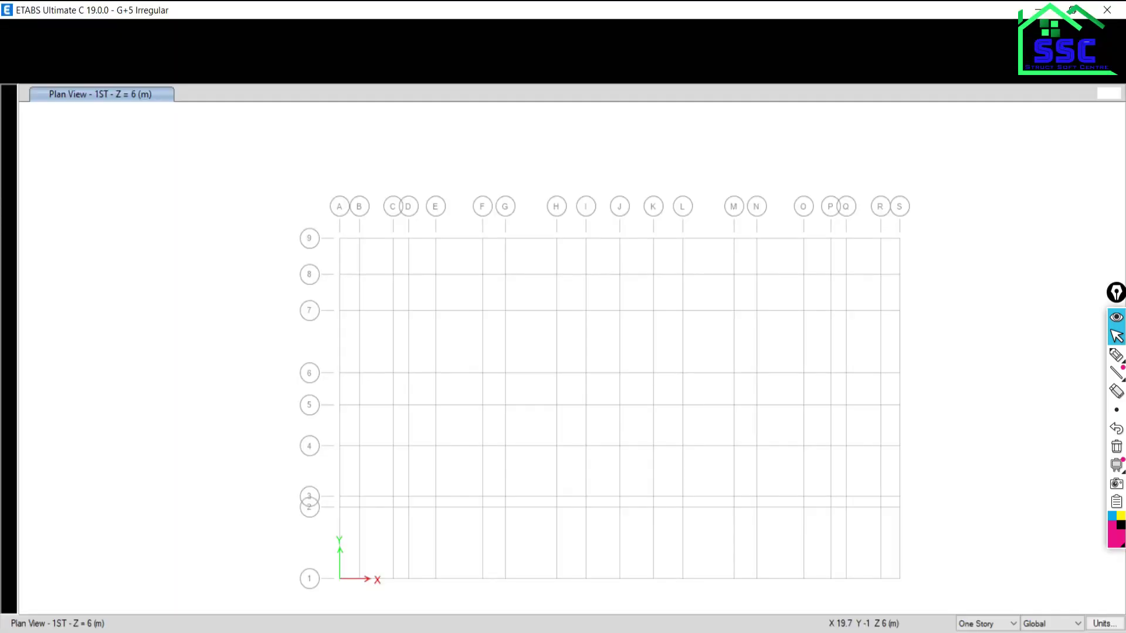
key(alt+Tab)
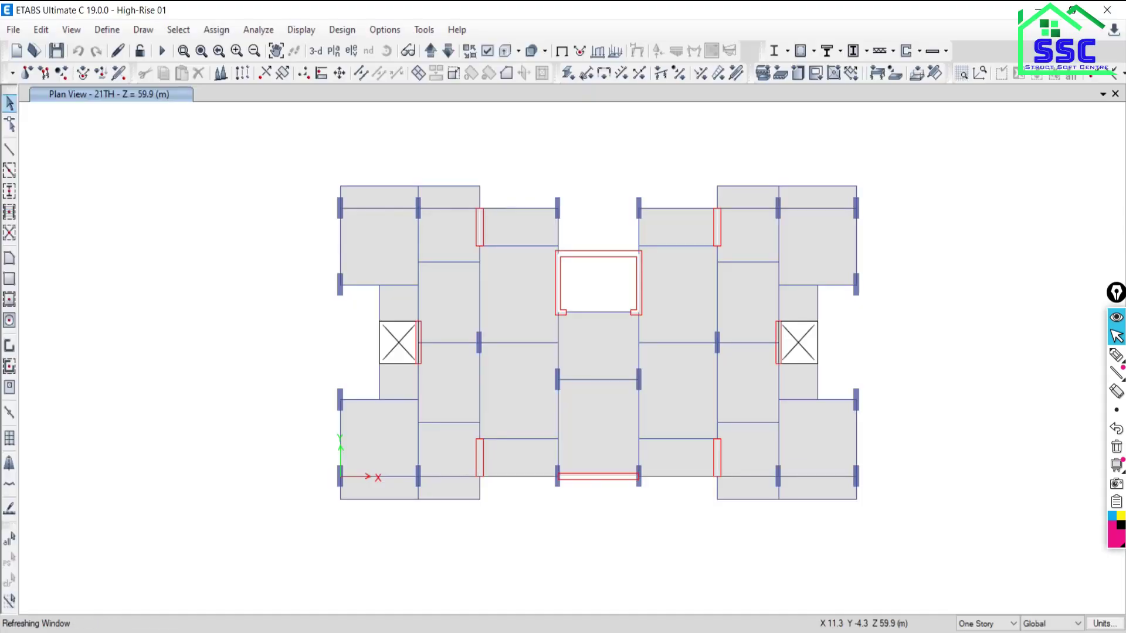
key(alt+Tab)
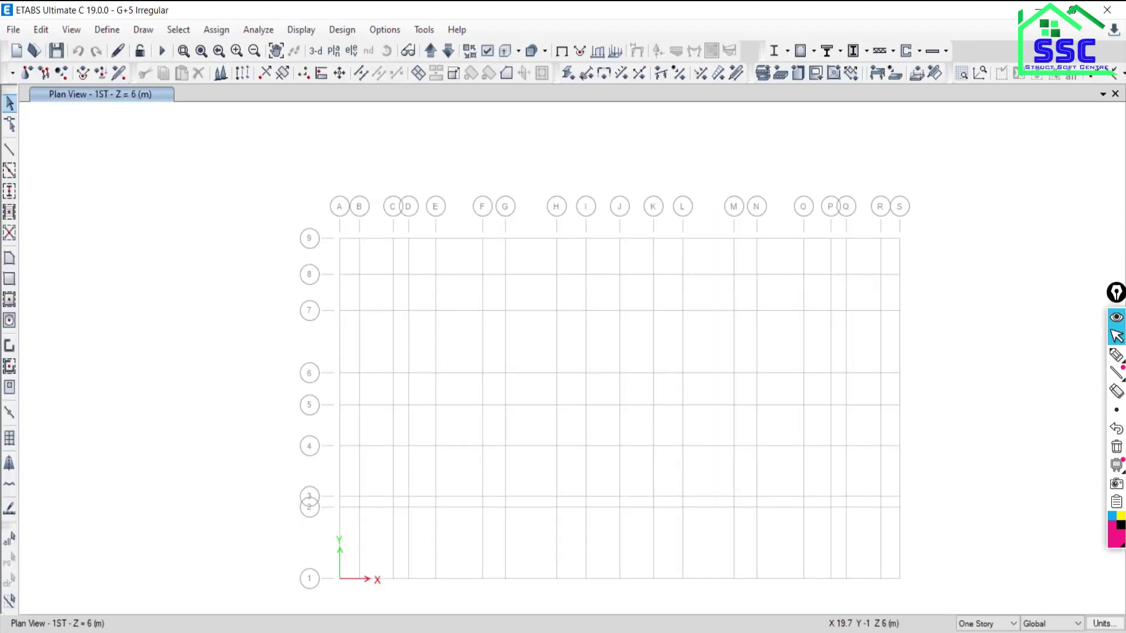
key(alt+Tab)
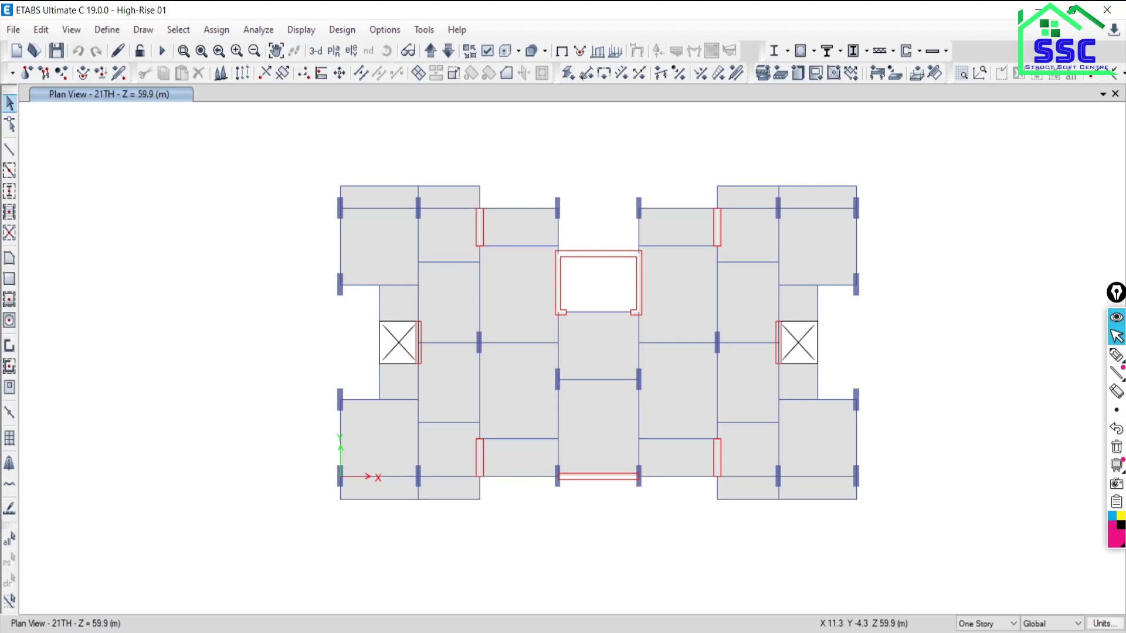
click(317, 52)
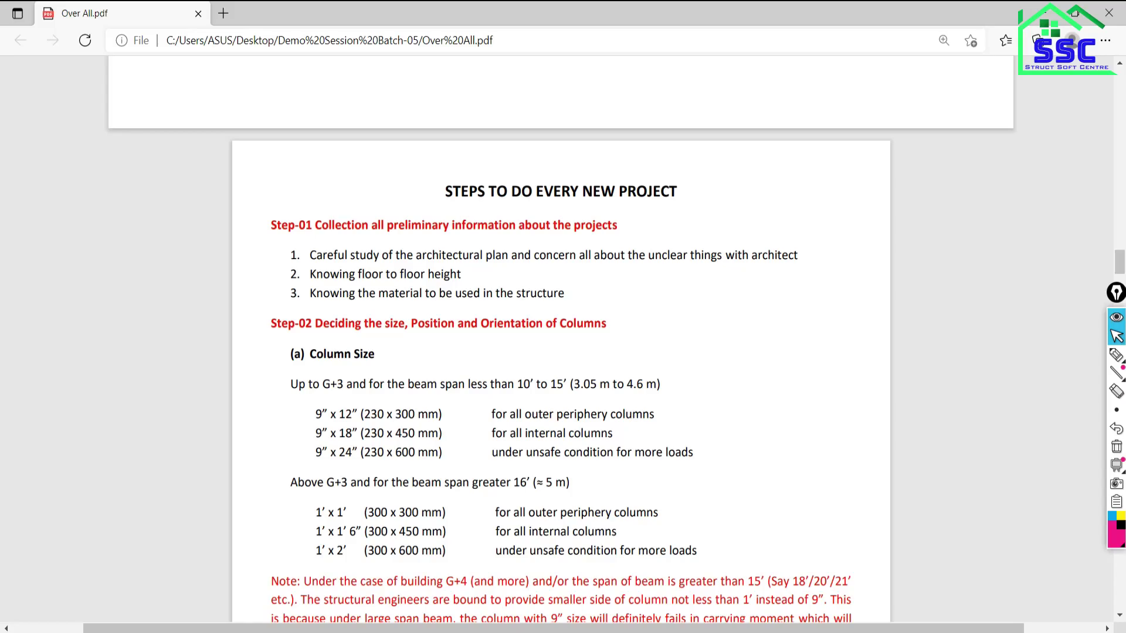
- Read the column size, location and orientation guidelines under Step-02 in Over All.pdf
scroll(477, 451, down, 6)
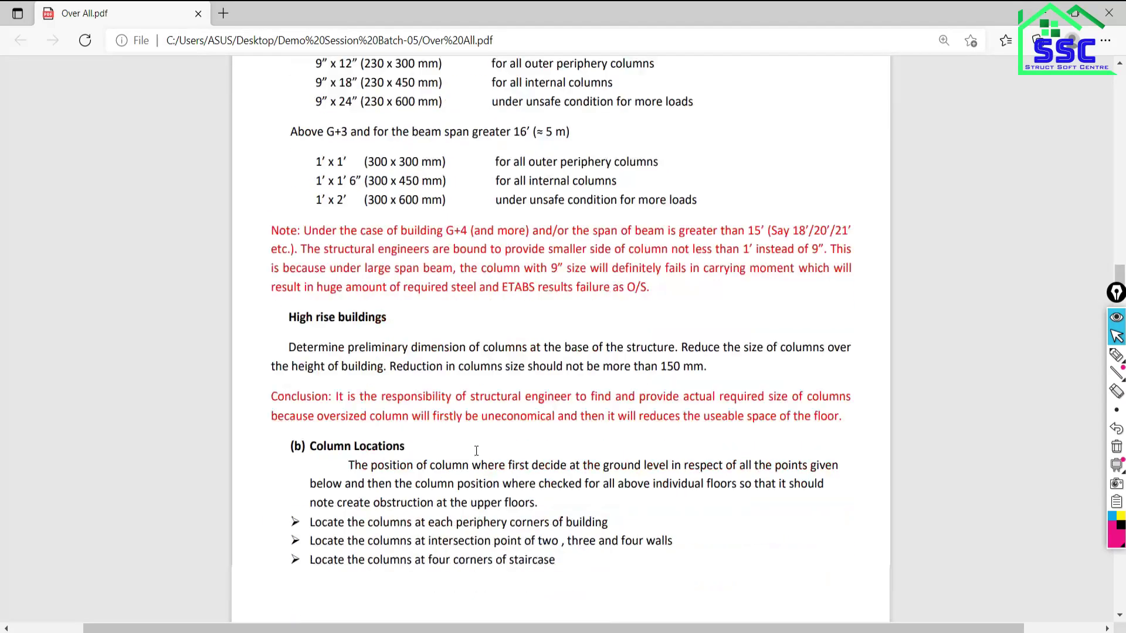
scroll(476, 450, down, 1)
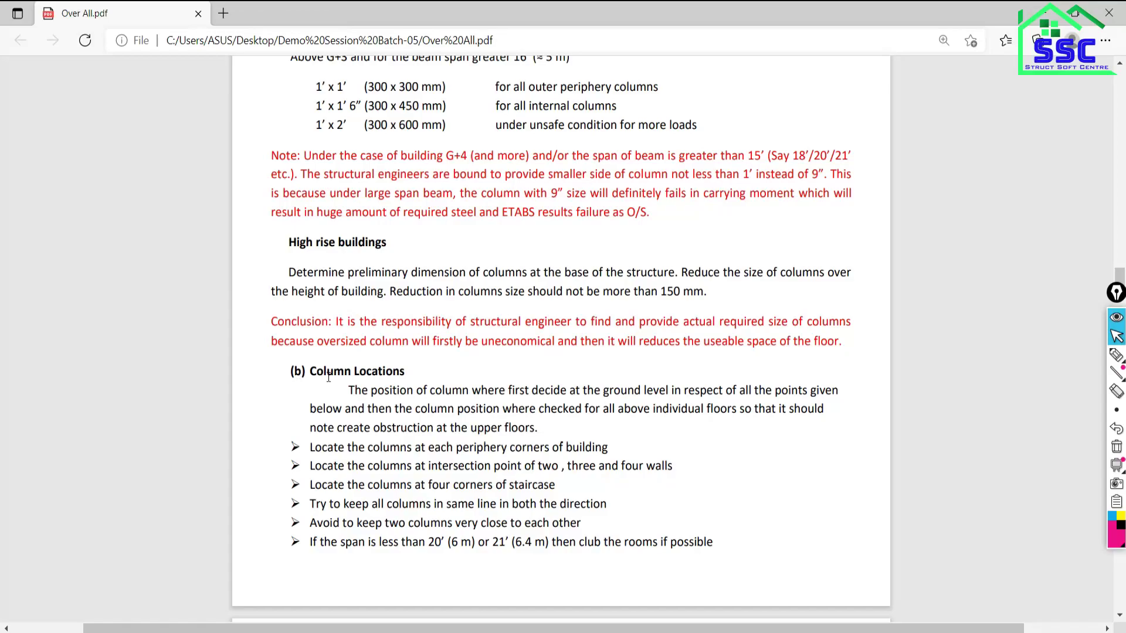
scroll(328, 377, down, 6)
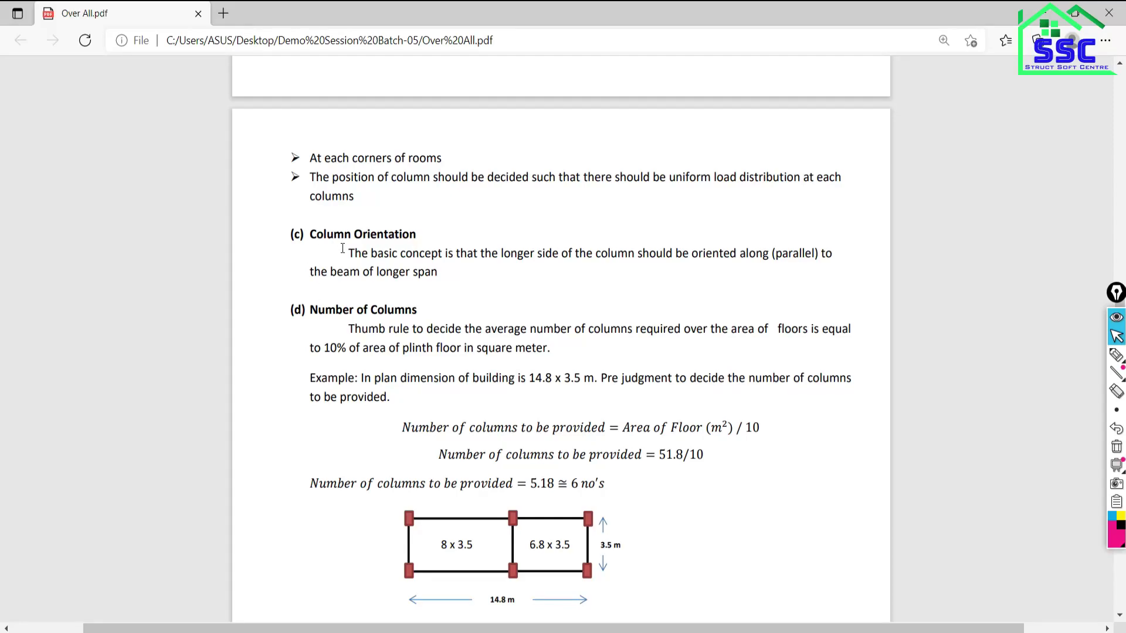
scroll(418, 297, up, 6)
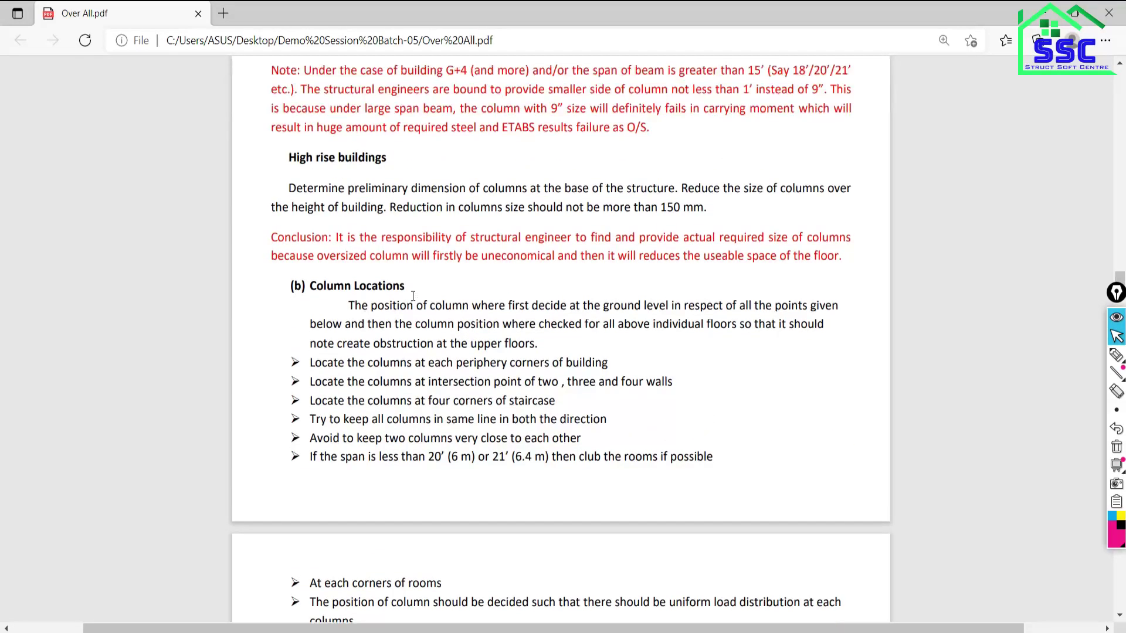
scroll(412, 295, up, 3)
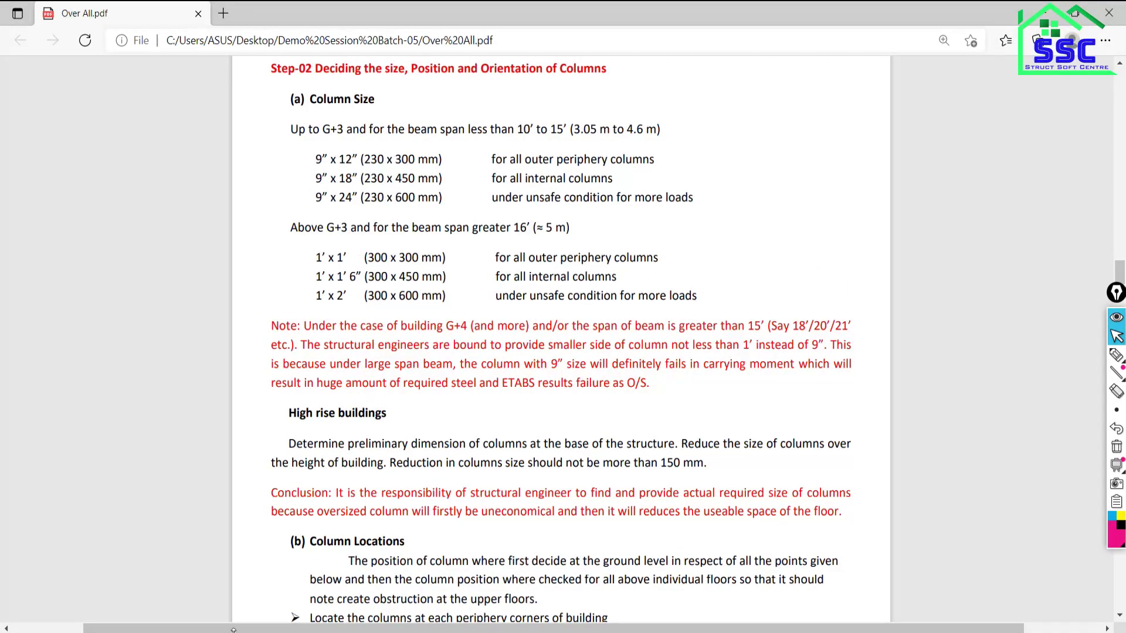
- Open "1. Primary Sizes of Columns" from the Excel Sheets folder and review the axial load and column depth calculation
key(alt+Tab)
double_click(338, 139)
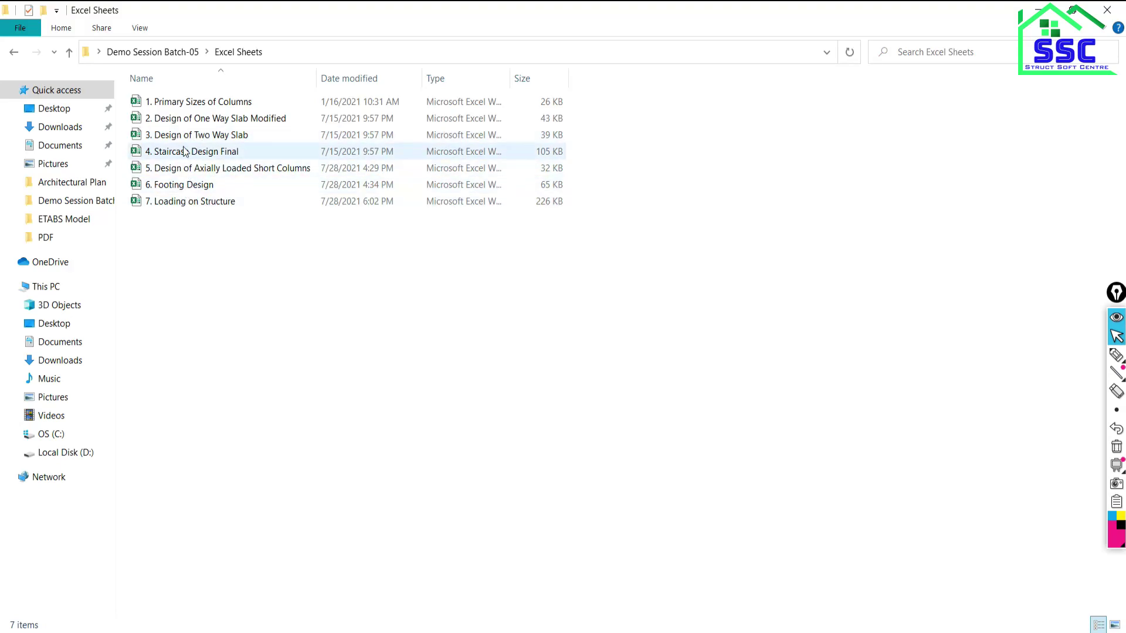
double_click(183, 102)
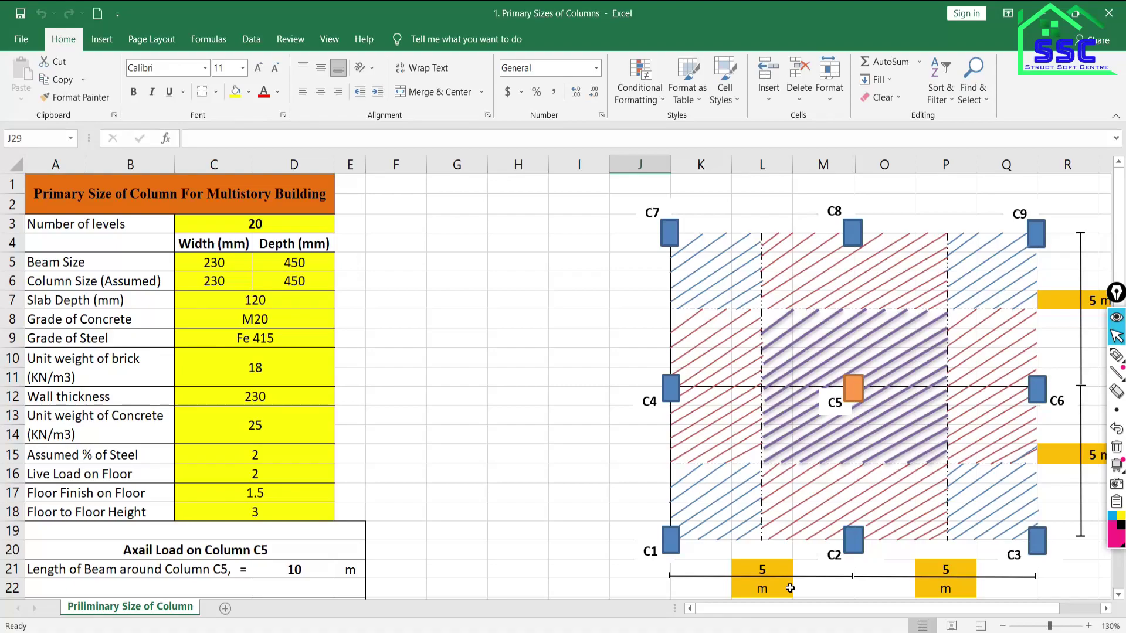
scroll(492, 332, down, 4)
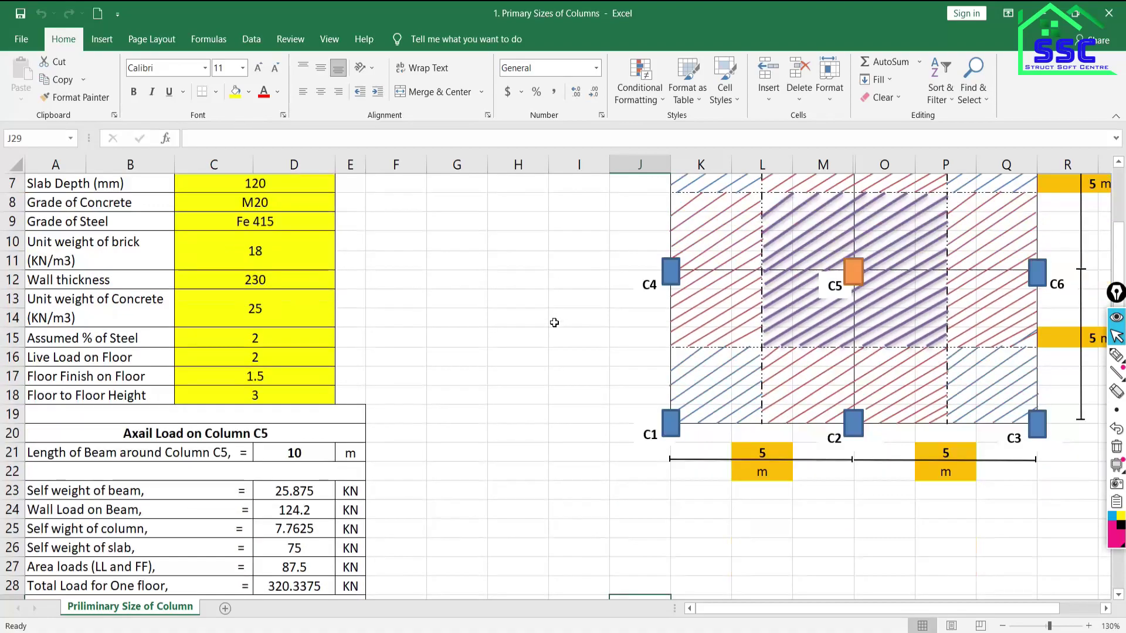
scroll(498, 349, down, 2)
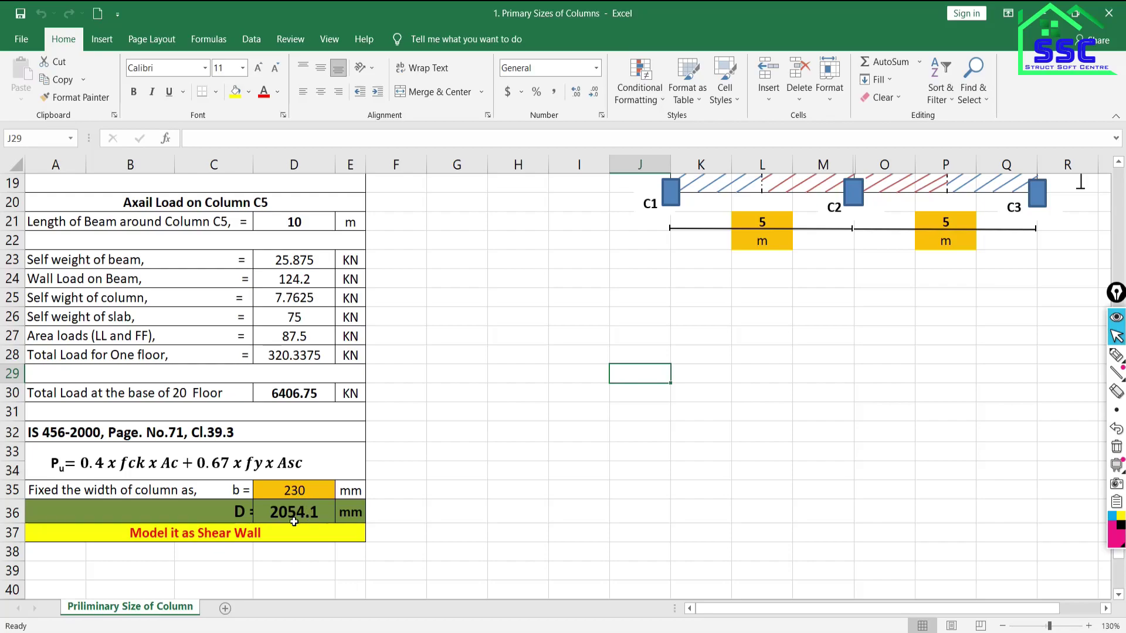
- Delete the surplus spaces in the column depth label "D =" in cell A36
double_click(198, 514)
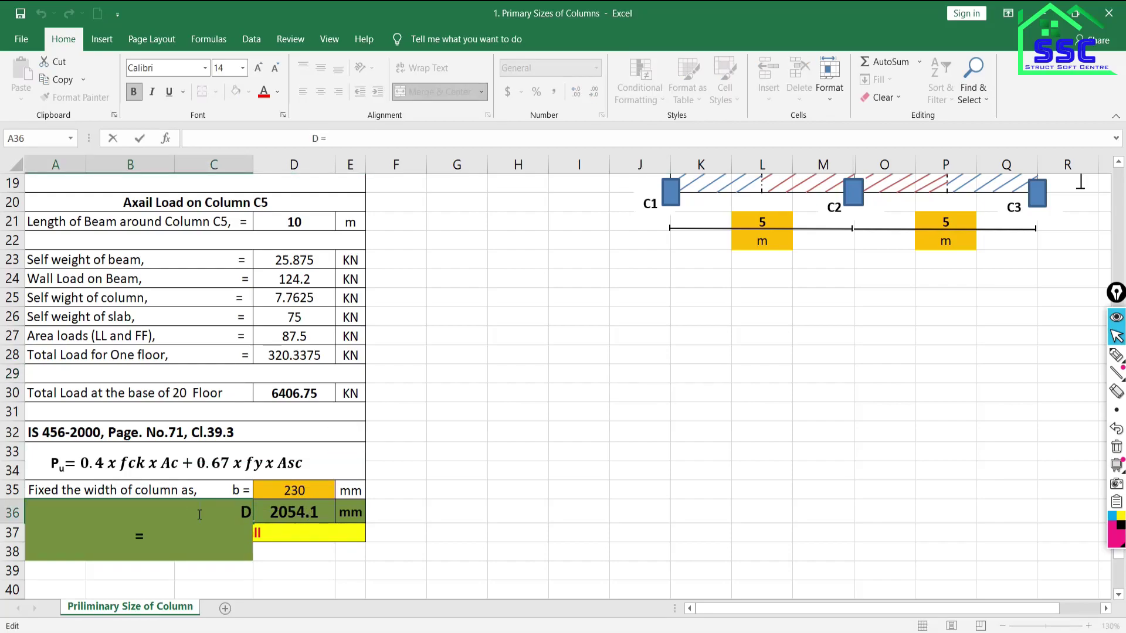
key(BackSpace)
key(BackSpace)
key(BackSpace)
click(795, 545)
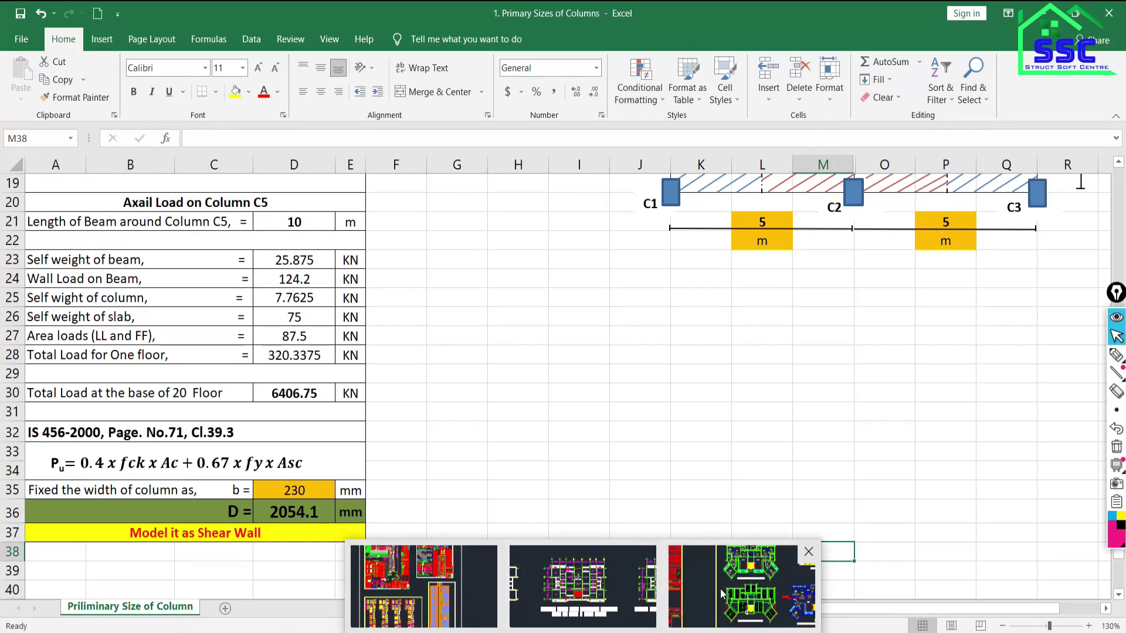
- Switch to AutoCAD and examine the gridded 1st, 2nd, 3rd typical floor plan in 3. G+5 Over all.dwg and the Hilton architectural plan
click(744, 586)
scroll(593, 503, down, 5)
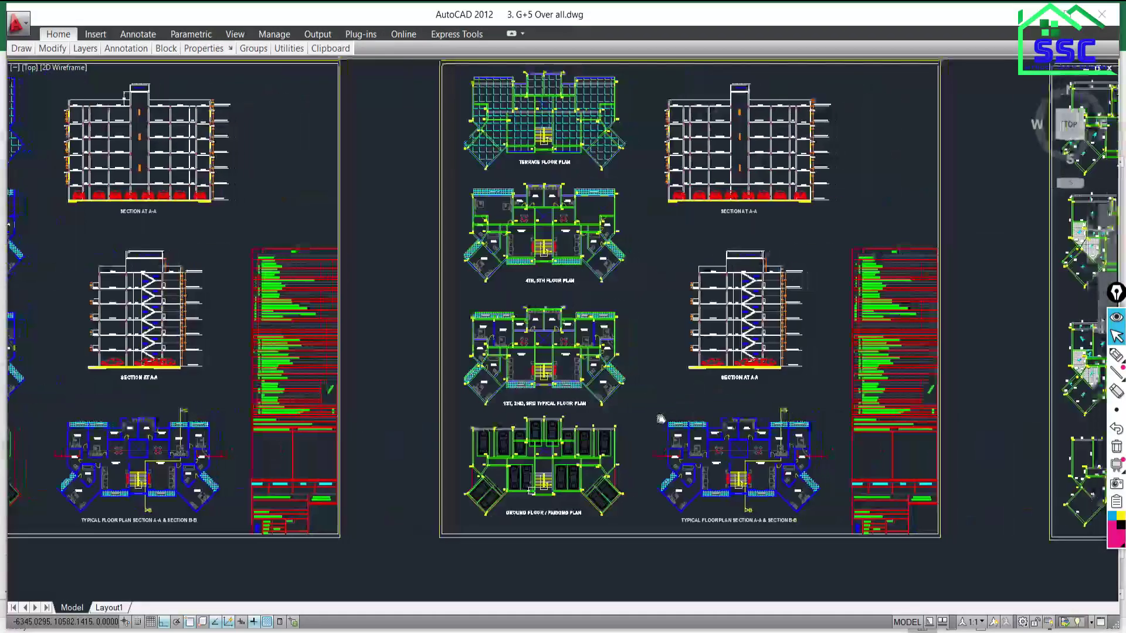
middle_drag(660, 419, 590, 420)
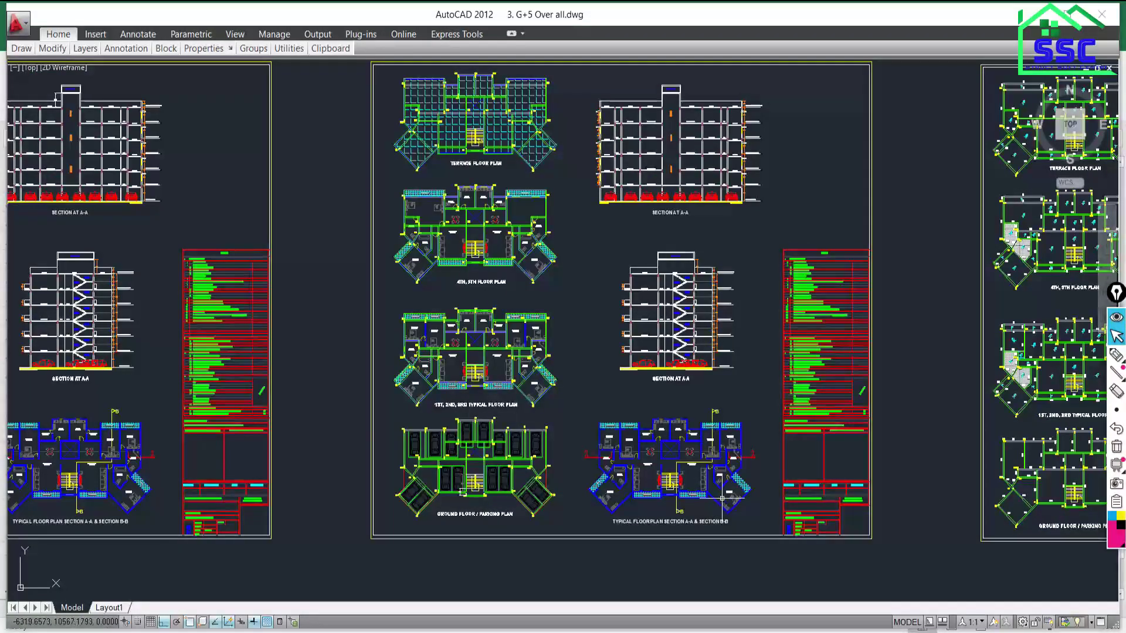
scroll(792, 469, down, 3)
scroll(879, 305, up, 8)
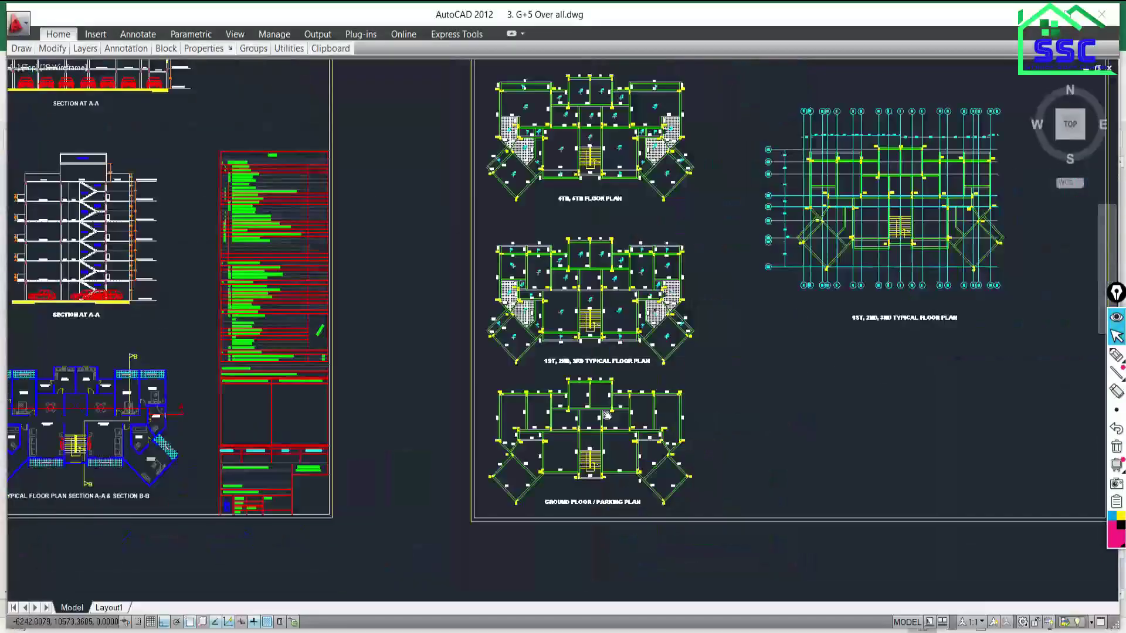
scroll(614, 389, down, 3)
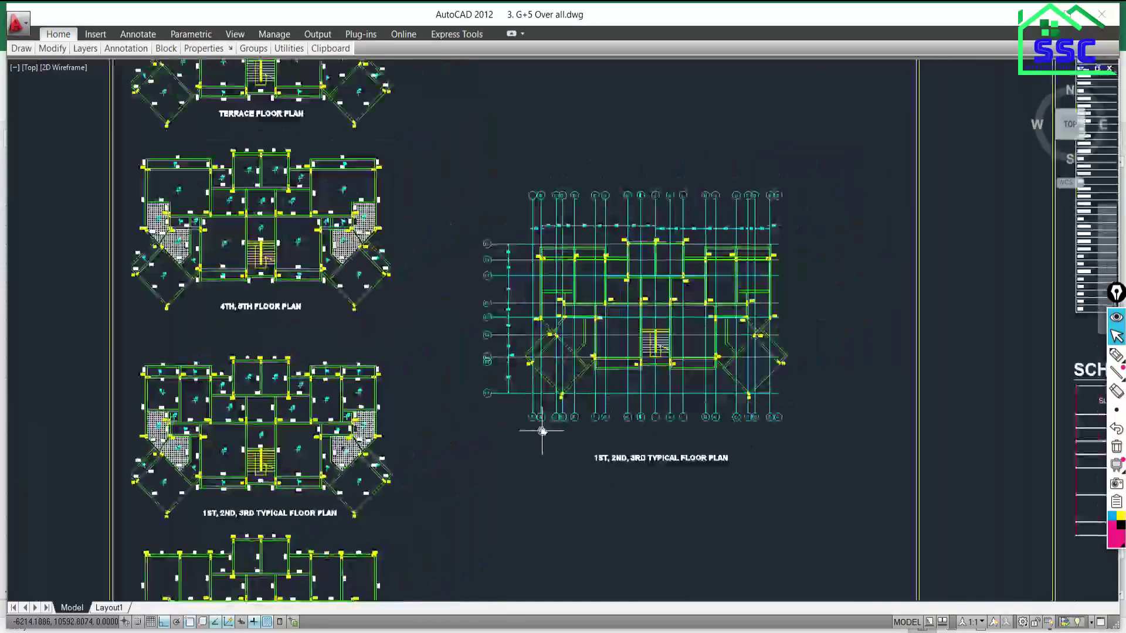
scroll(939, 351, up, 5)
scroll(618, 382, down, 3)
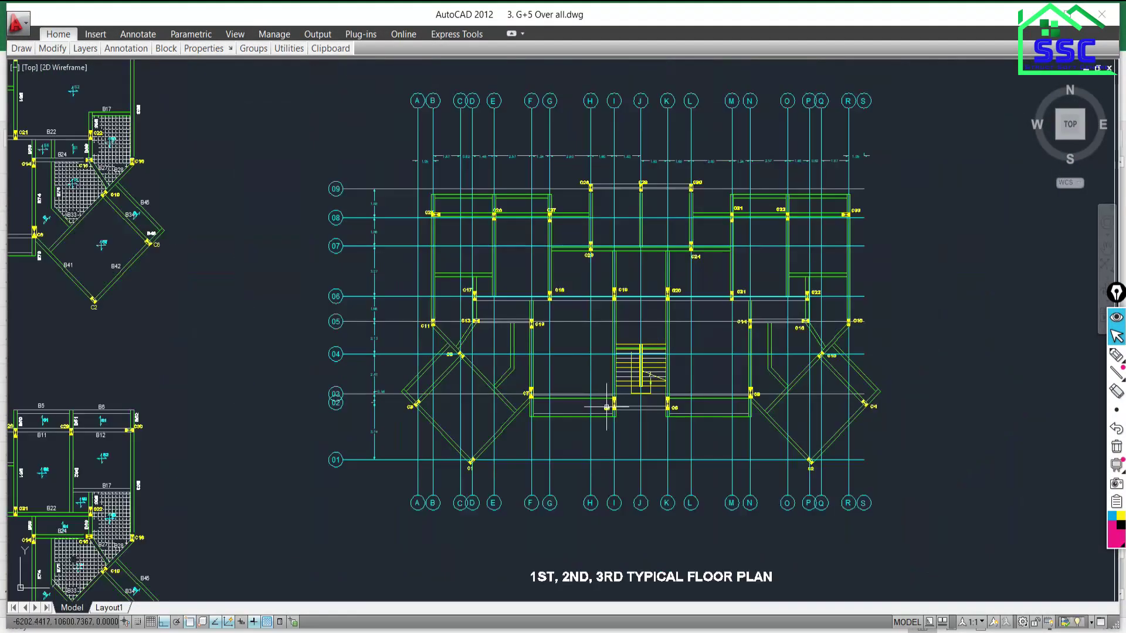
scroll(618, 382, up, 2)
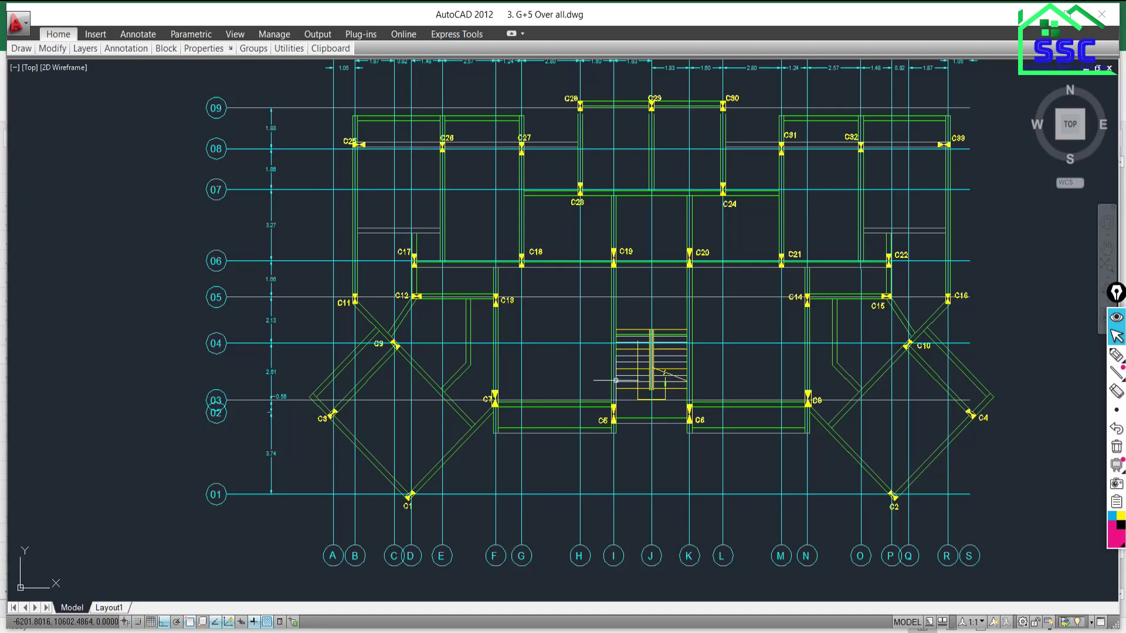
scroll(717, 382, down, 4)
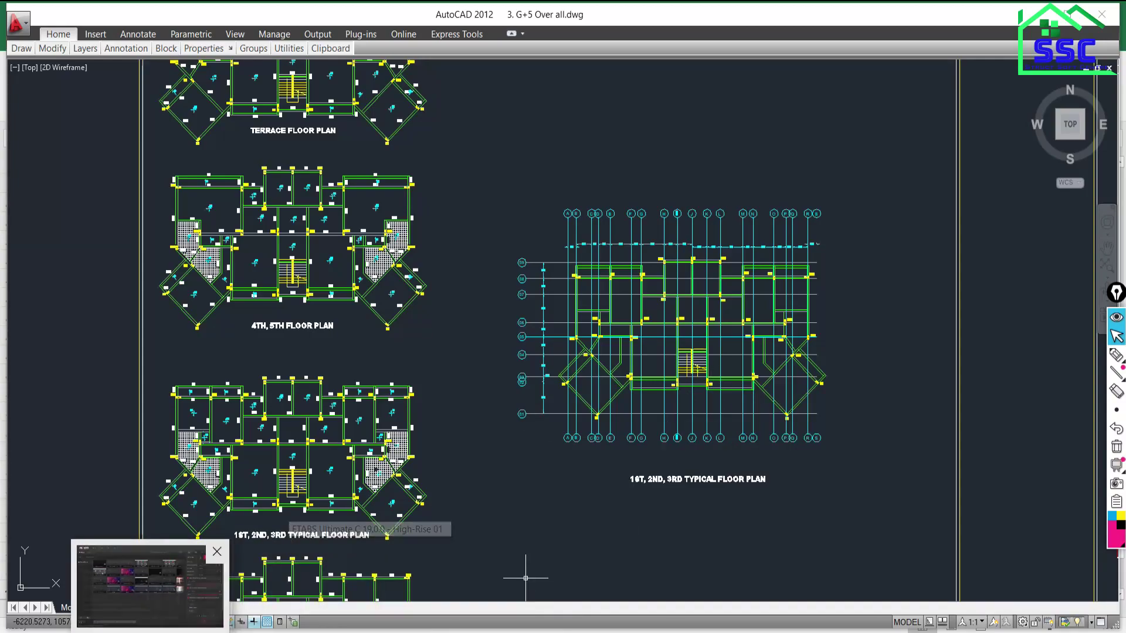
click(149, 587)
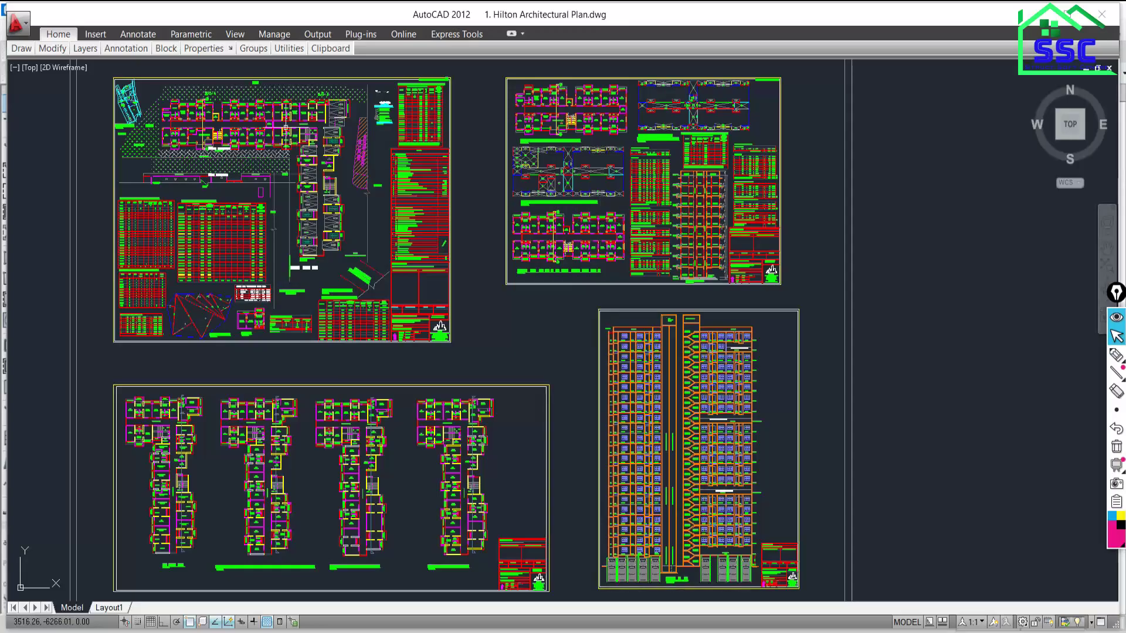
scroll(285, 127, up, 3)
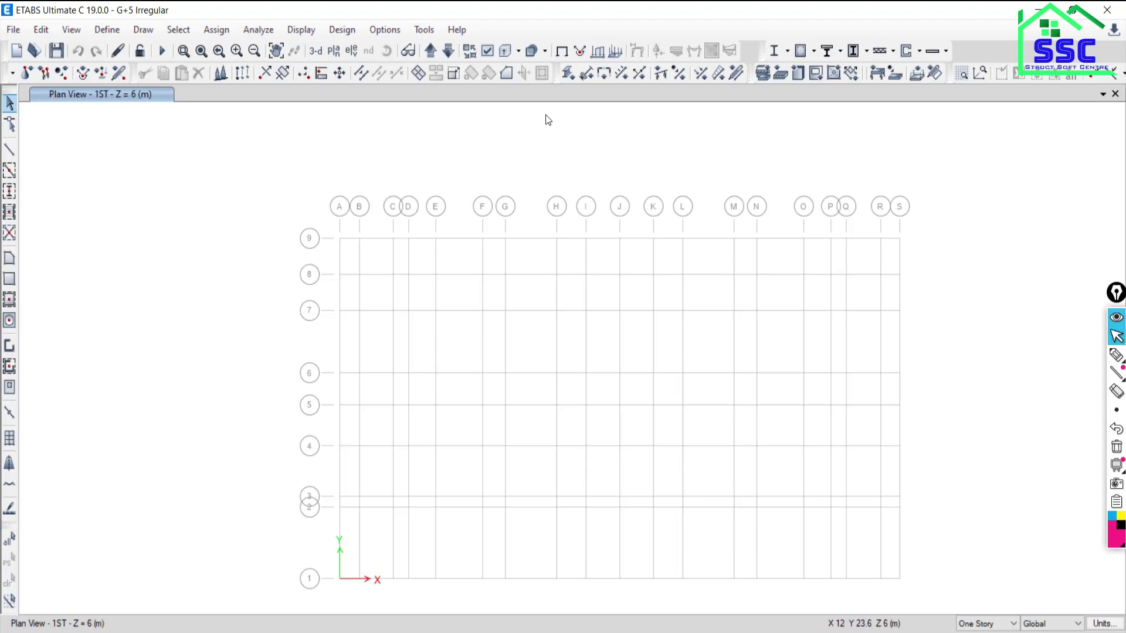
- In ETABS, display the columns in the 1ST story plan view and compare them with the typical floor plan in the AutoCAD drawing
click(487, 50)
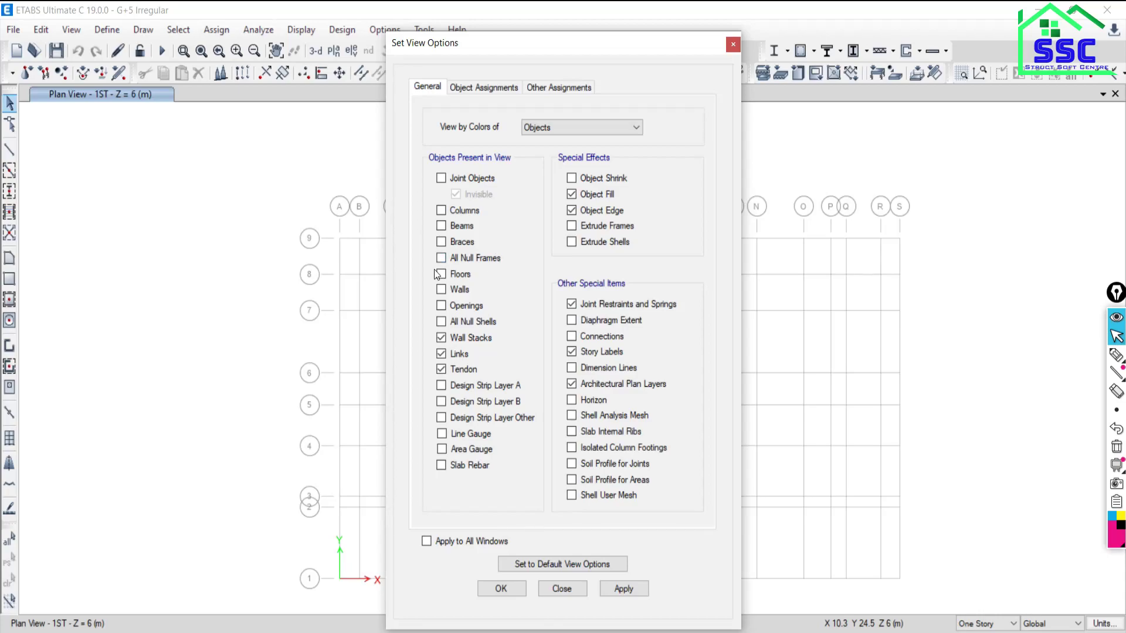
click(441, 210)
click(625, 589)
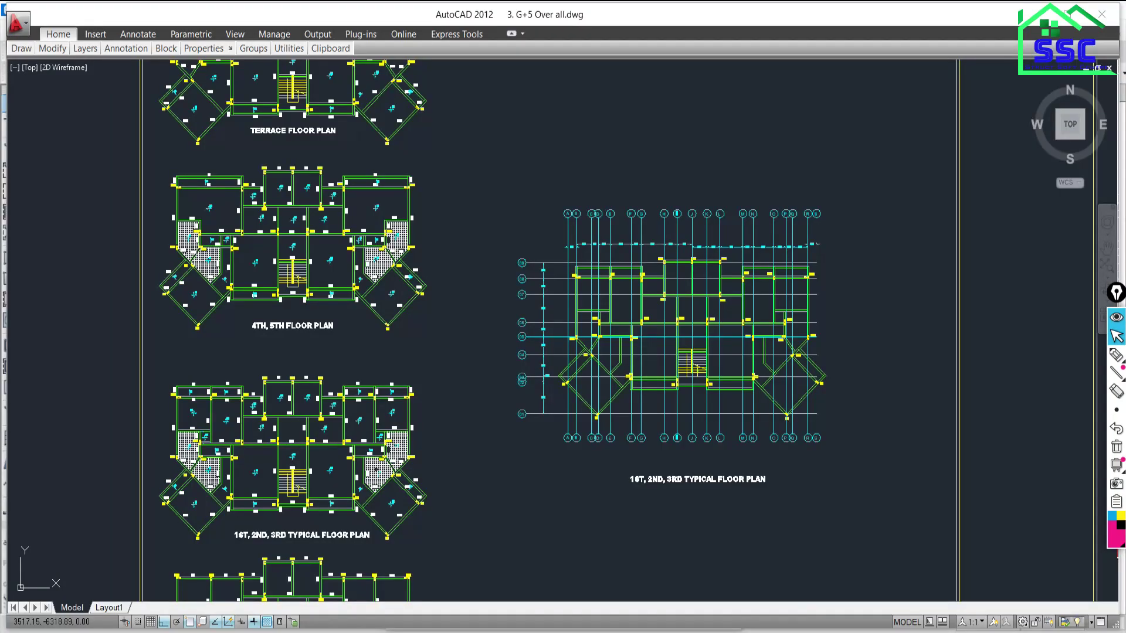
scroll(833, 359, up, 4)
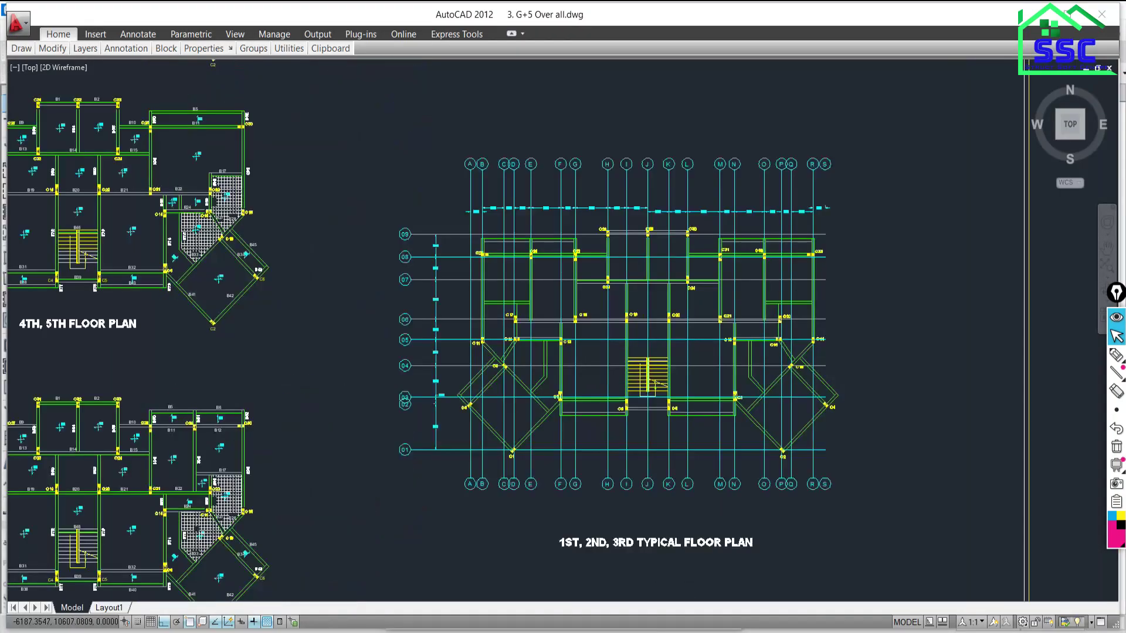
scroll(592, 381, down, 3)
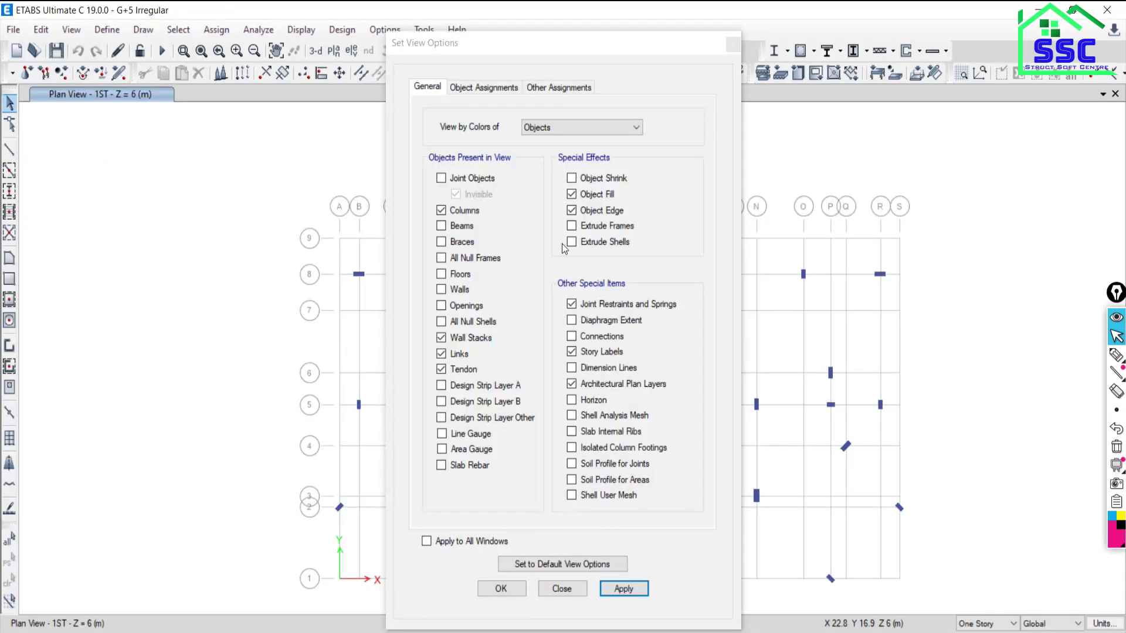
click(561, 588)
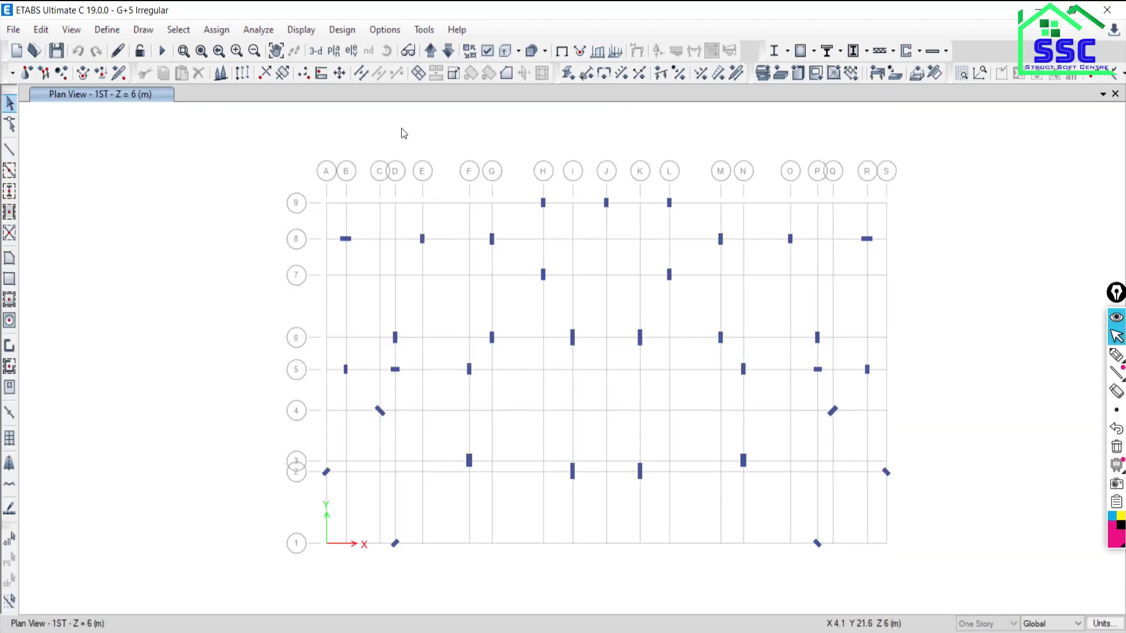
- Show the G+5 Irregular model's columns and beams as extruded members in the default 3-D view
click(320, 51)
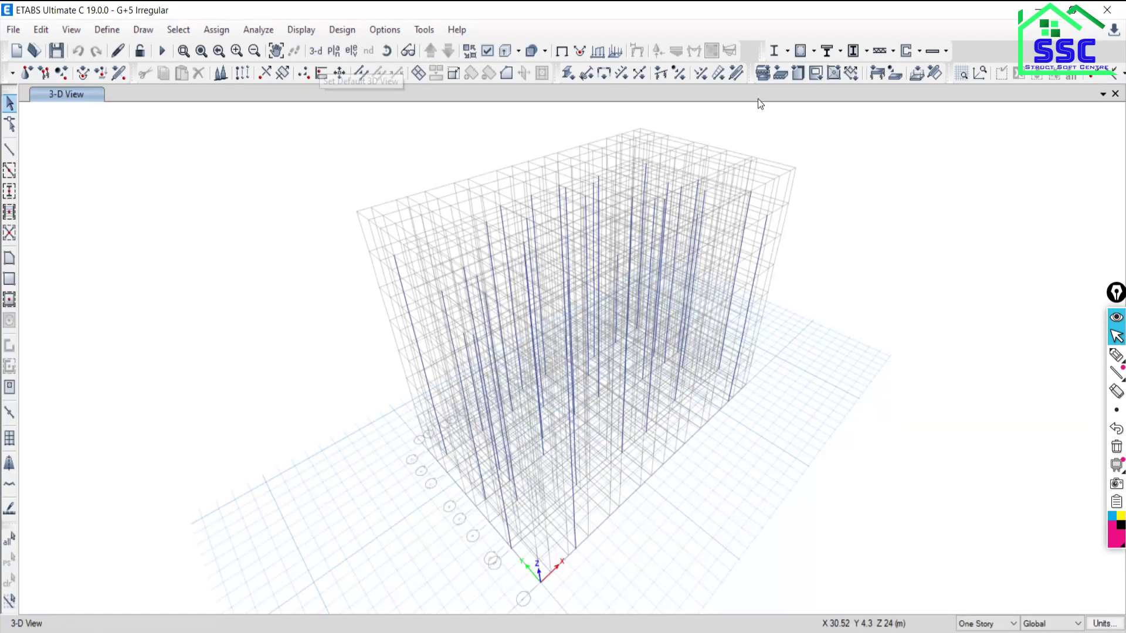
click(508, 50)
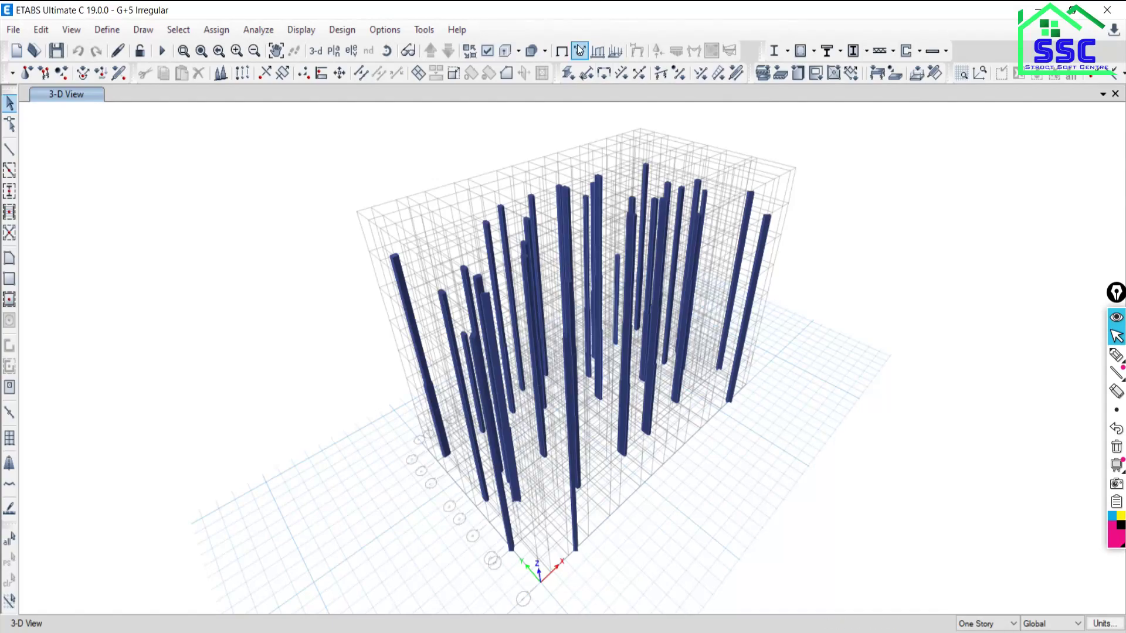
click(489, 51)
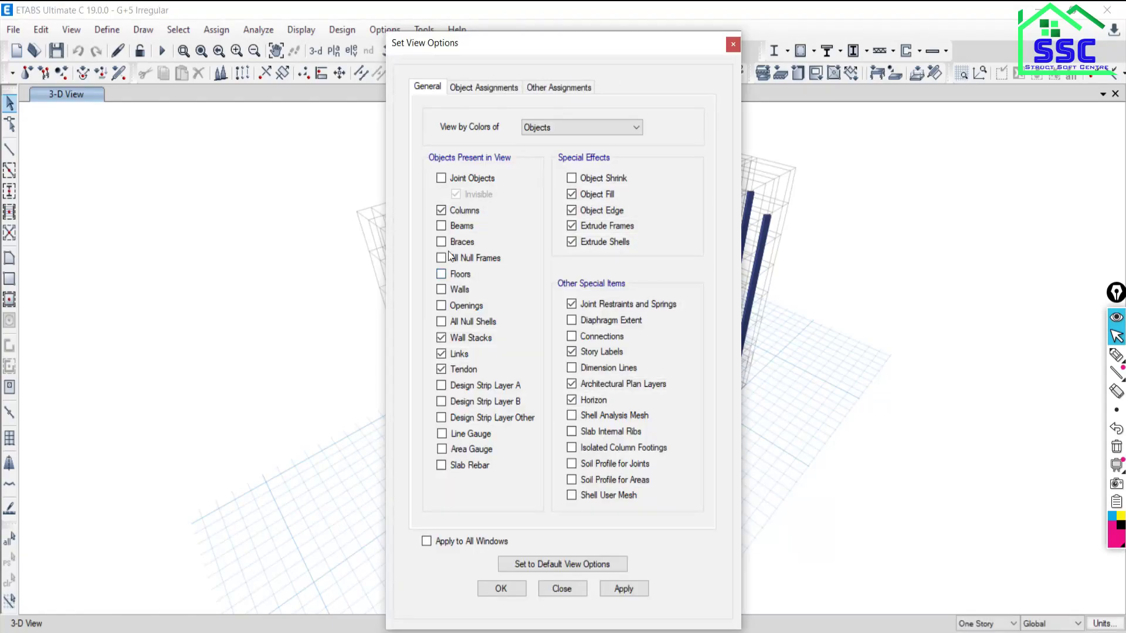
click(556, 587)
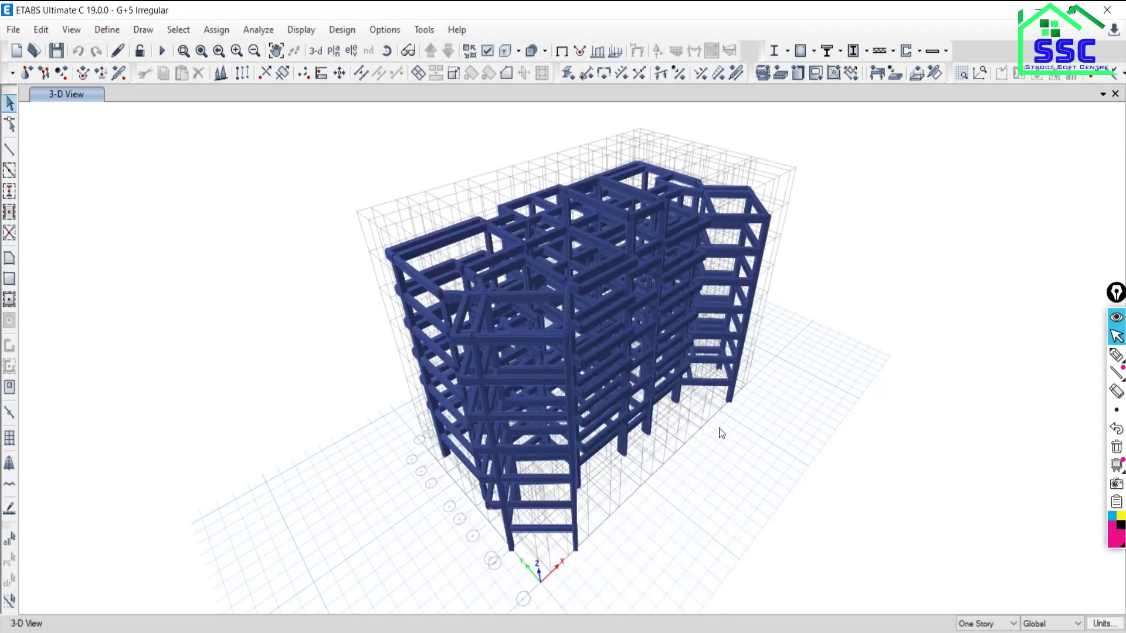
- Open the plan view of the 1ST story level to show its beam and column layout
click(334, 51)
click(496, 334)
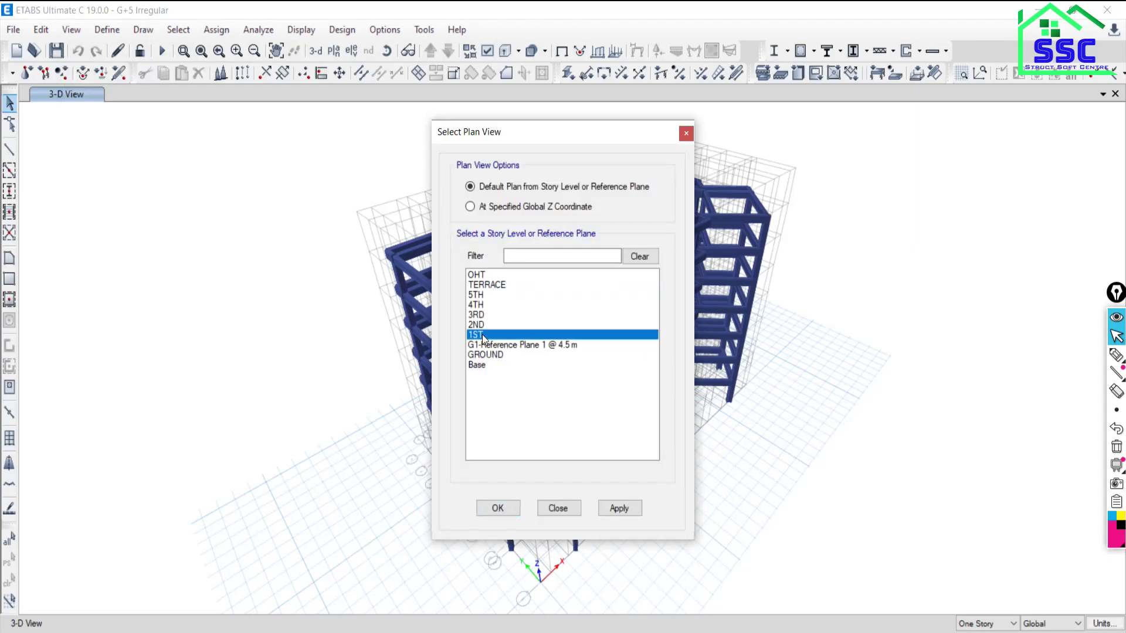
click(618, 508)
click(557, 508)
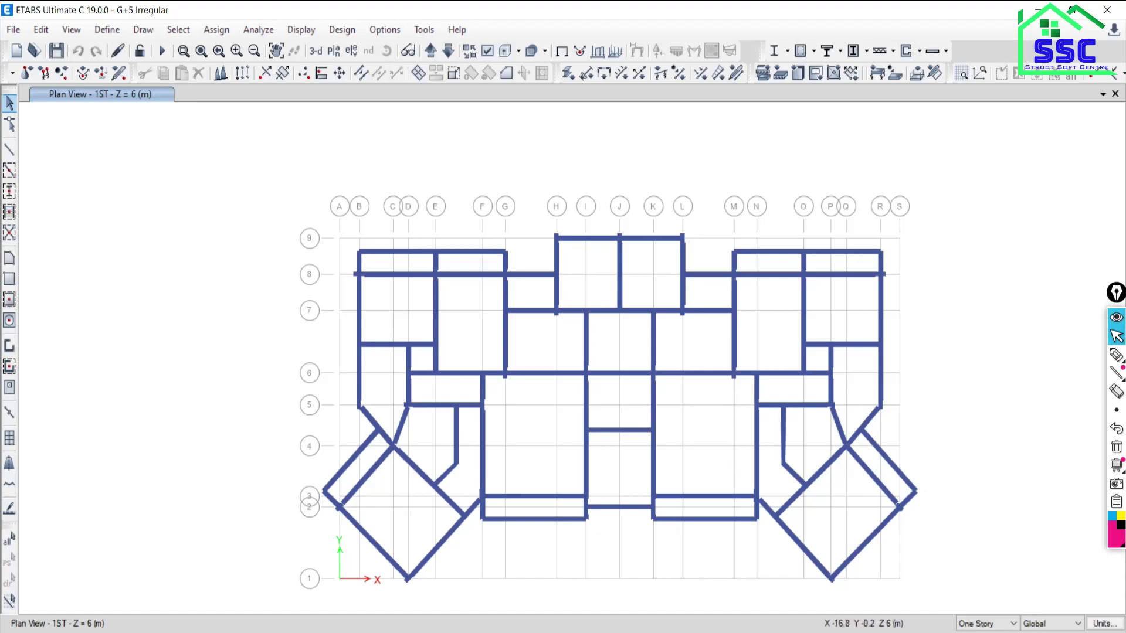
click(105, 624)
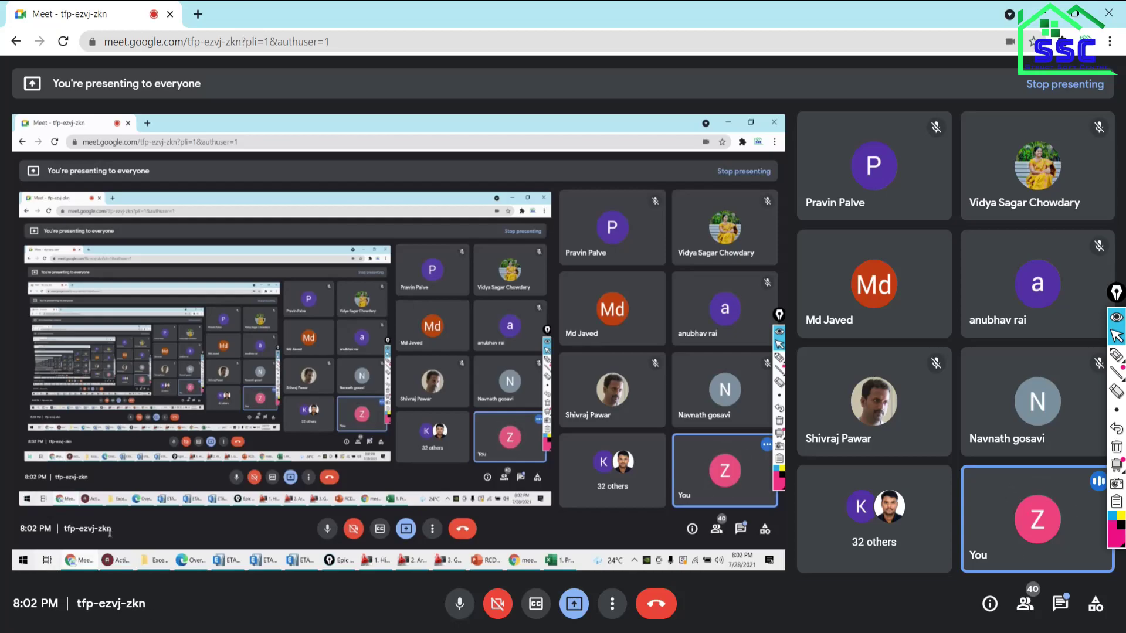
click(343, 551)
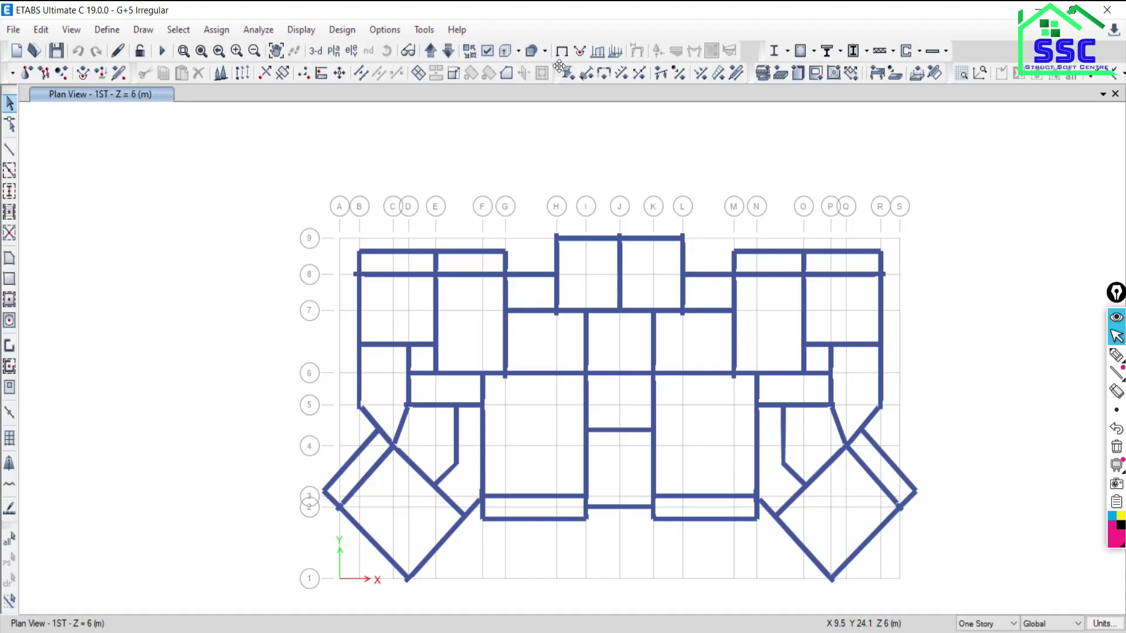
- Display the floors with the beams and columns, and show the whole model in the default 3-D view without extrusion
click(487, 51)
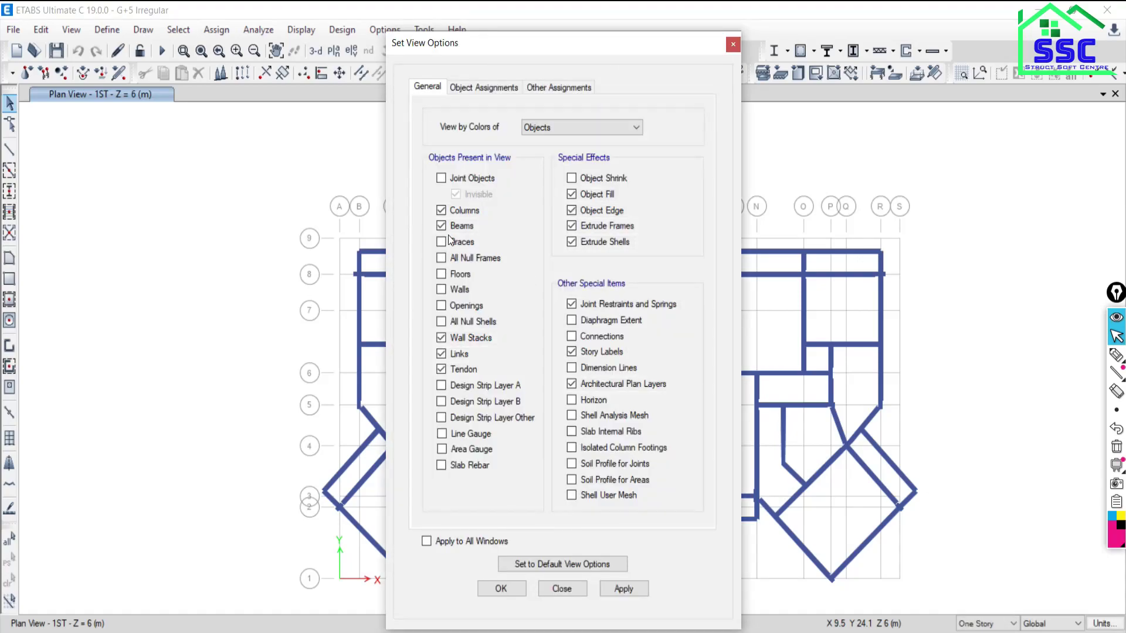
click(440, 275)
click(622, 589)
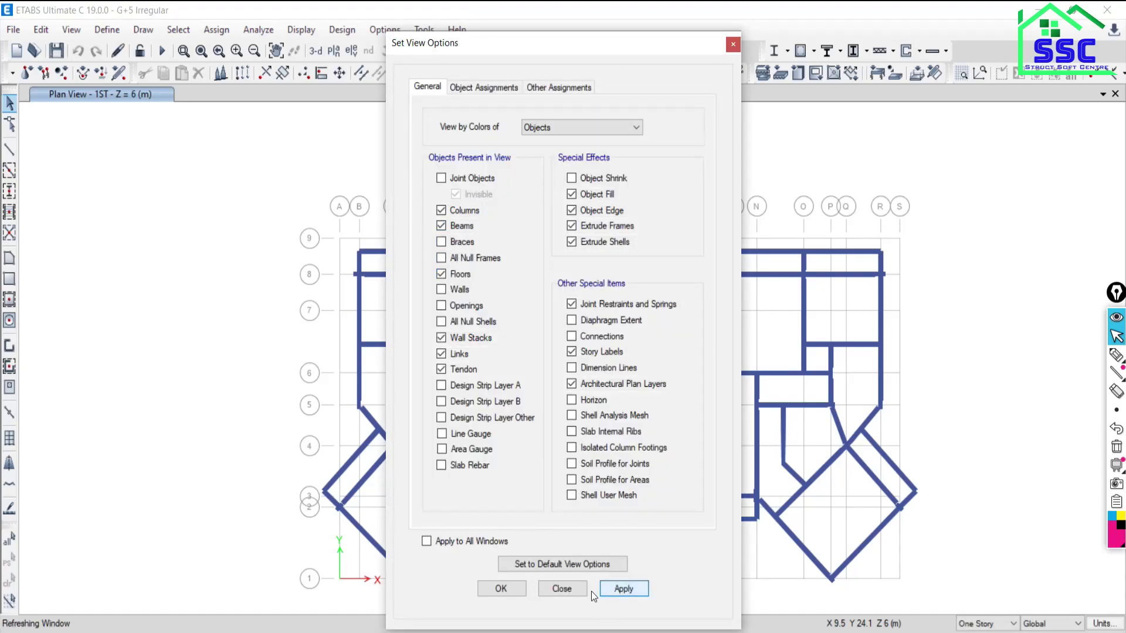
click(572, 589)
click(316, 51)
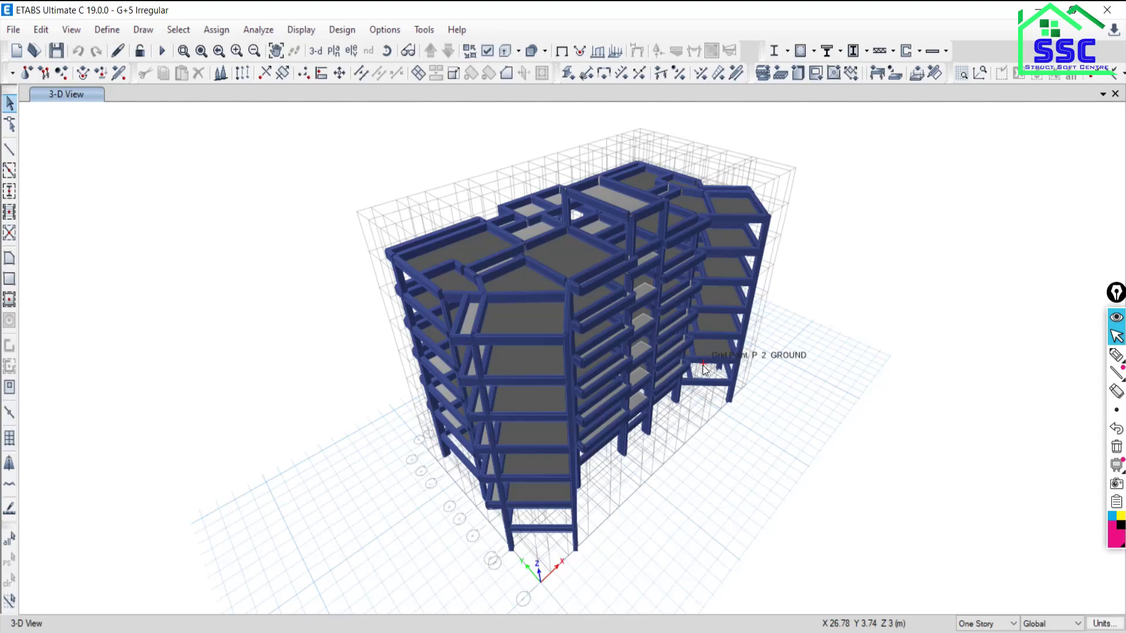
click(503, 52)
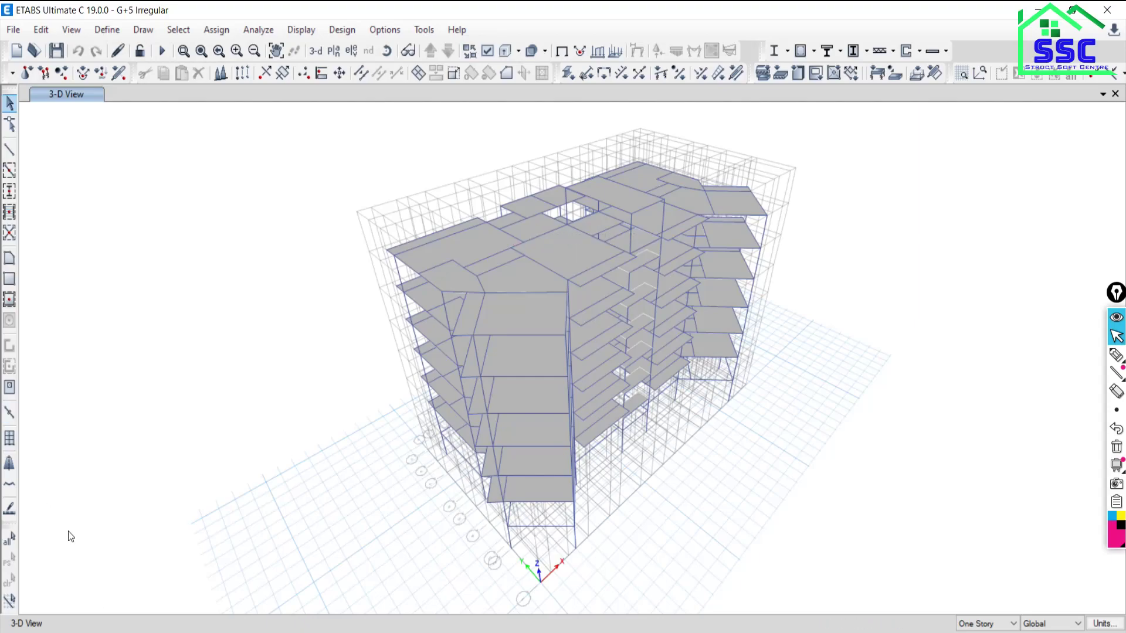
click(88, 632)
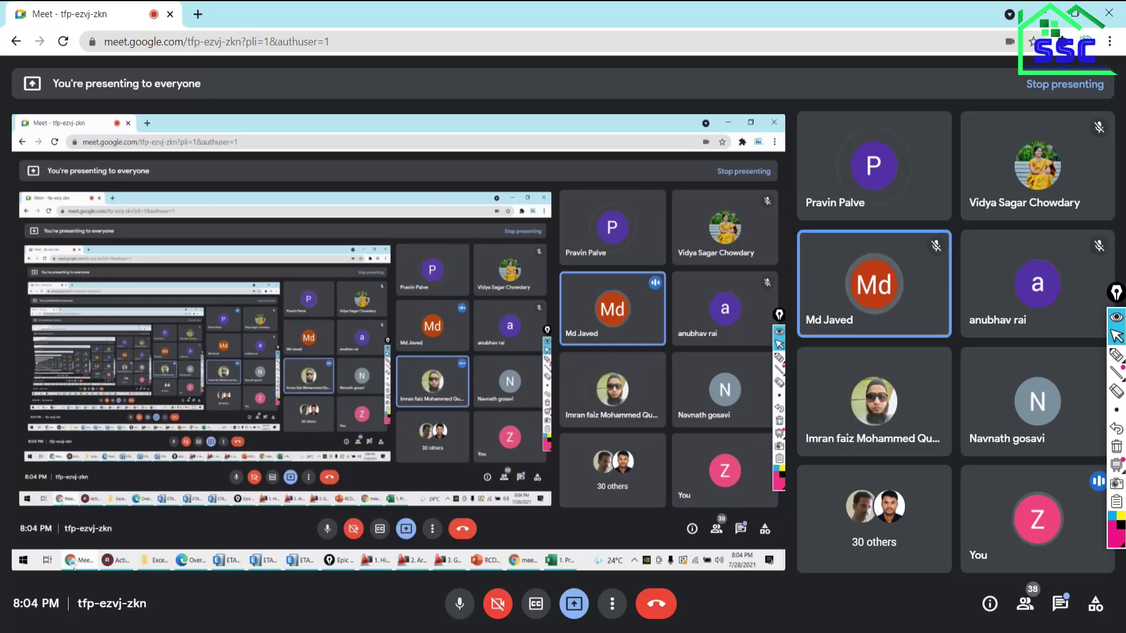
click(363, 632)
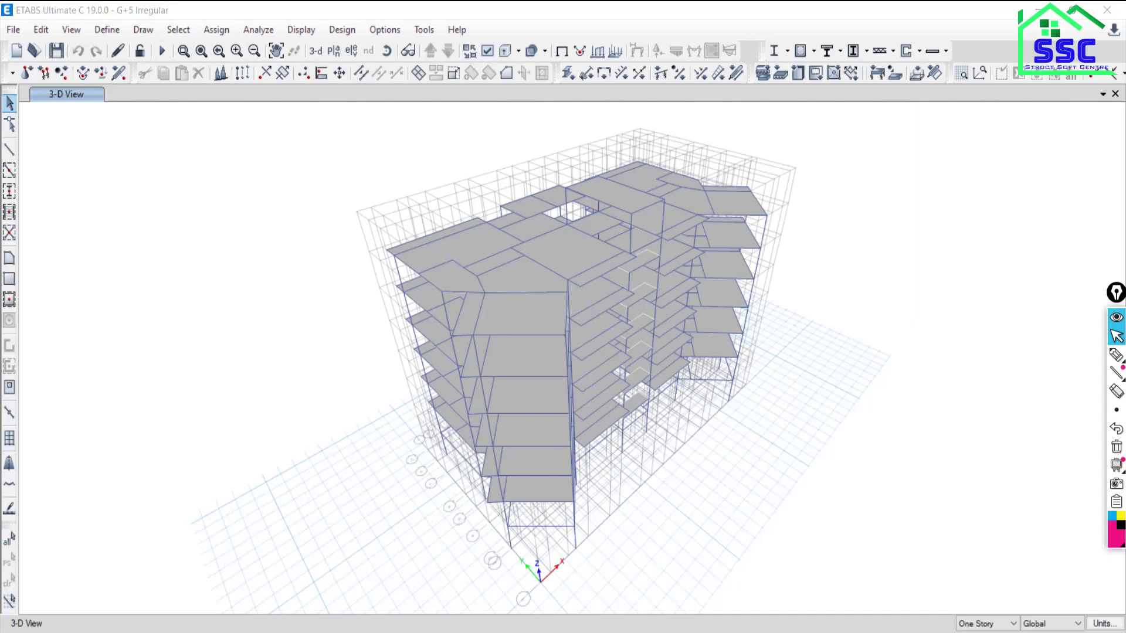
key(alt+Tab)
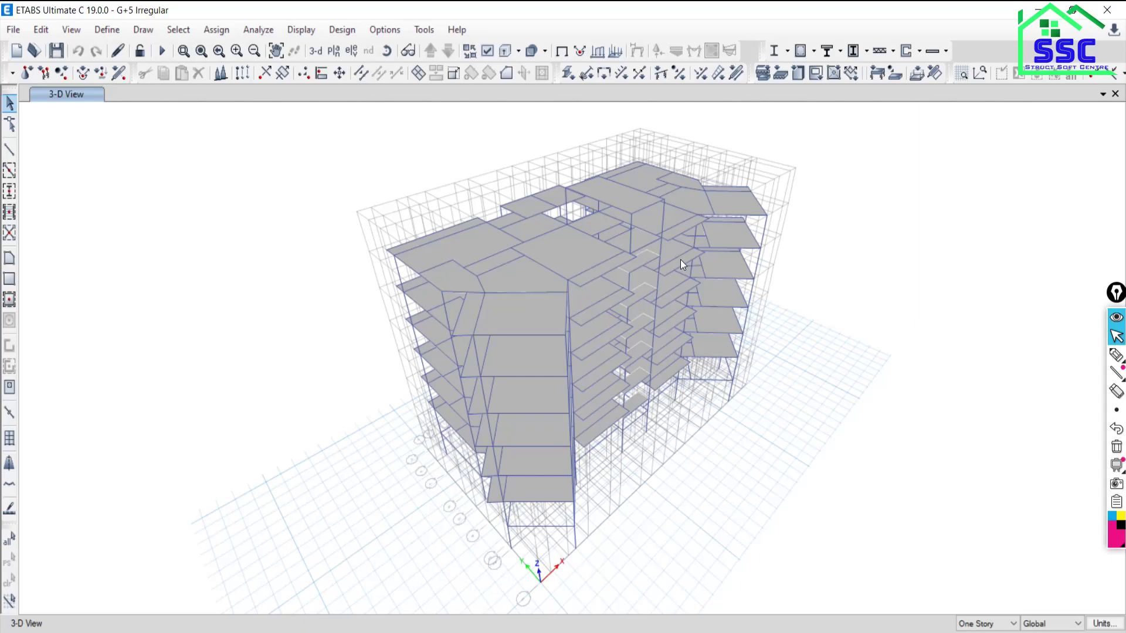
- Switch to Over All.pdf and review the numbered workflow from the beam layout plan through ETABS modeling, analysis and design
key(alt+Tab)
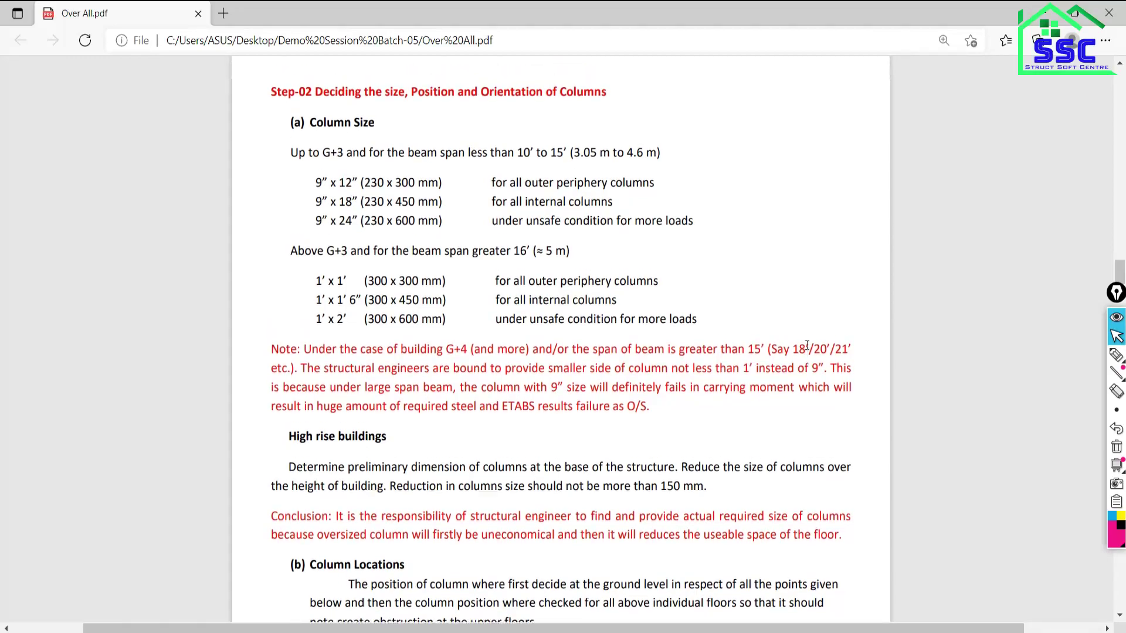
scroll(807, 345, up, 15)
scroll(806, 346, down, 6)
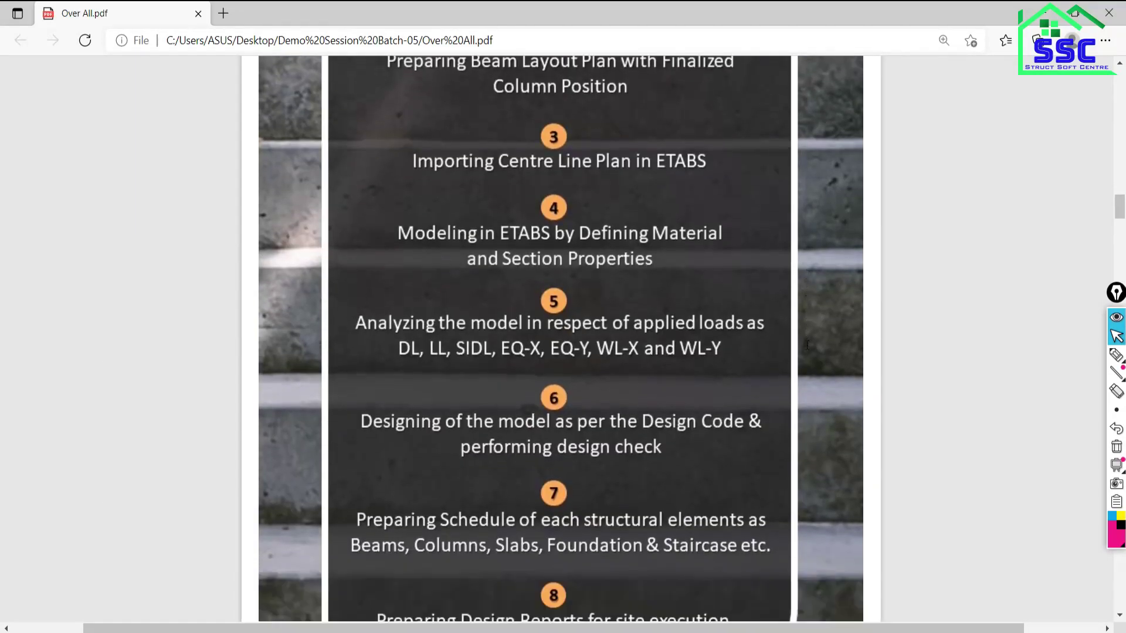
scroll(806, 346, down, 9)
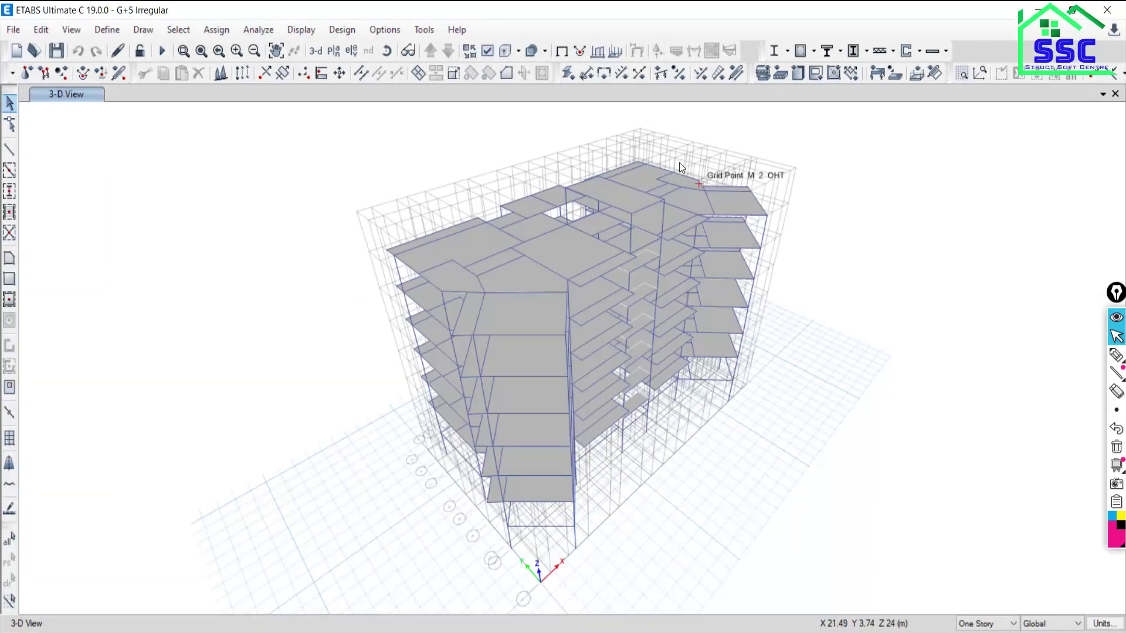
- Back in ETABS, check the model with all checks at a 1 mm length tolerance, including the joint story assignment fix, and dismiss the report
click(258, 30)
click(282, 51)
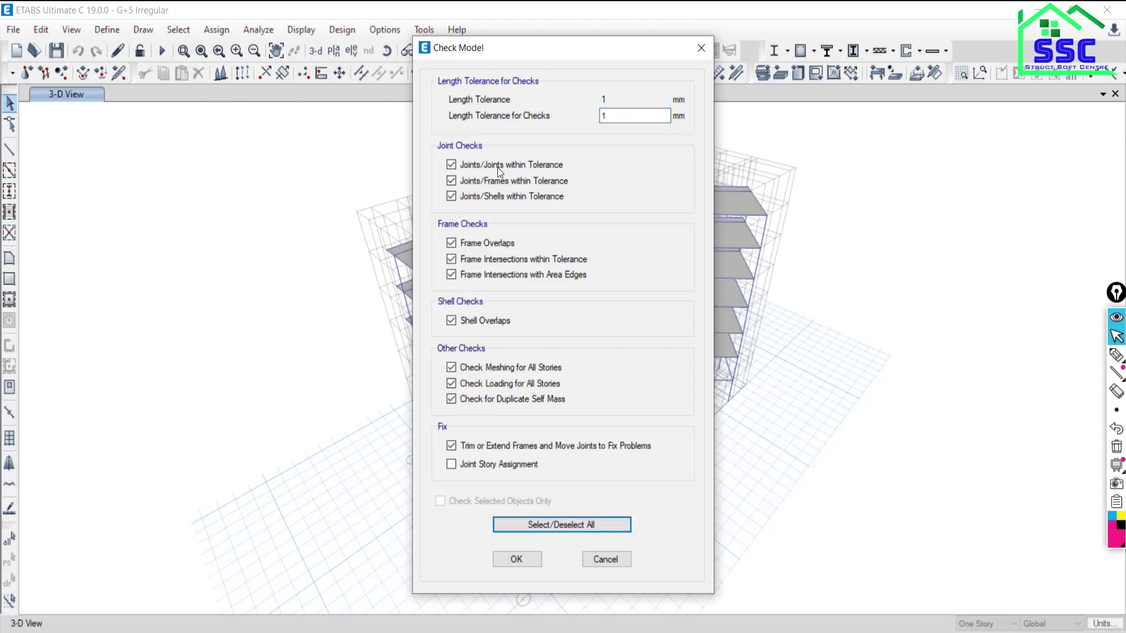
click(469, 466)
click(512, 560)
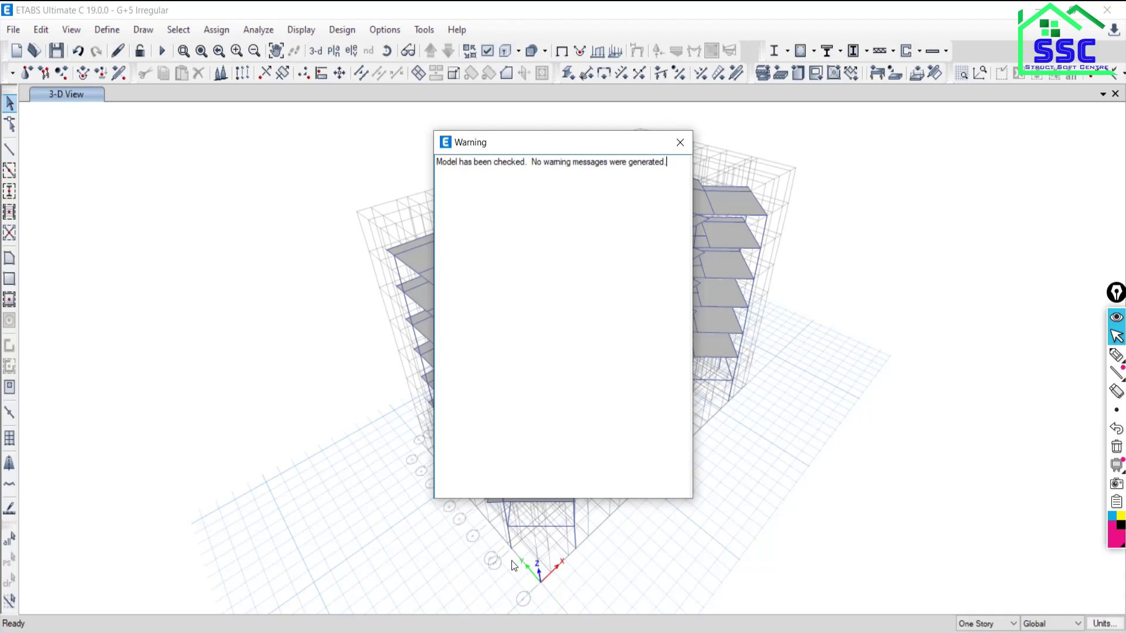
click(276, 632)
click(679, 144)
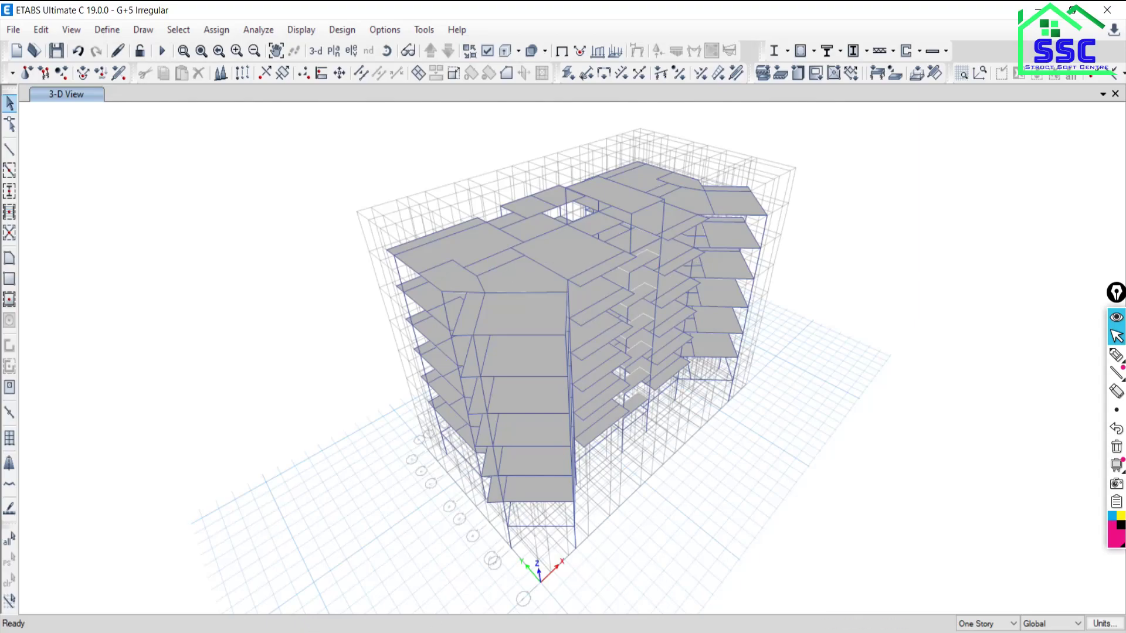
- Switch to Over All.pdf and review the Design Steps for New Project page, from the architectural study to the element schedules
key(alt+Tab)
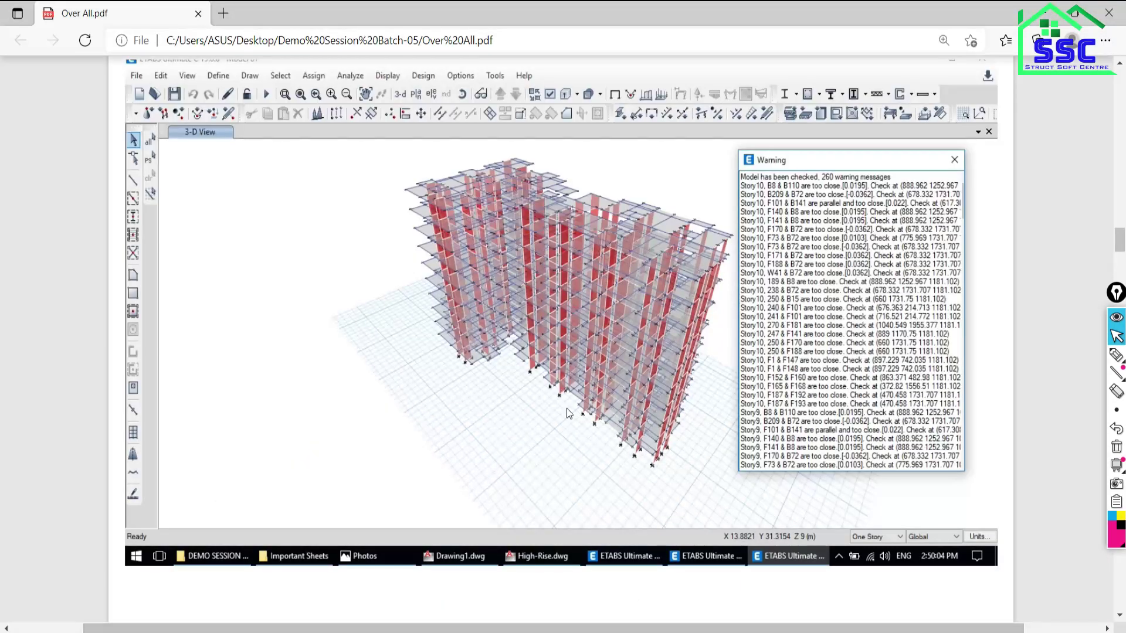
scroll(674, 269, down, 1)
scroll(675, 267, up, 15)
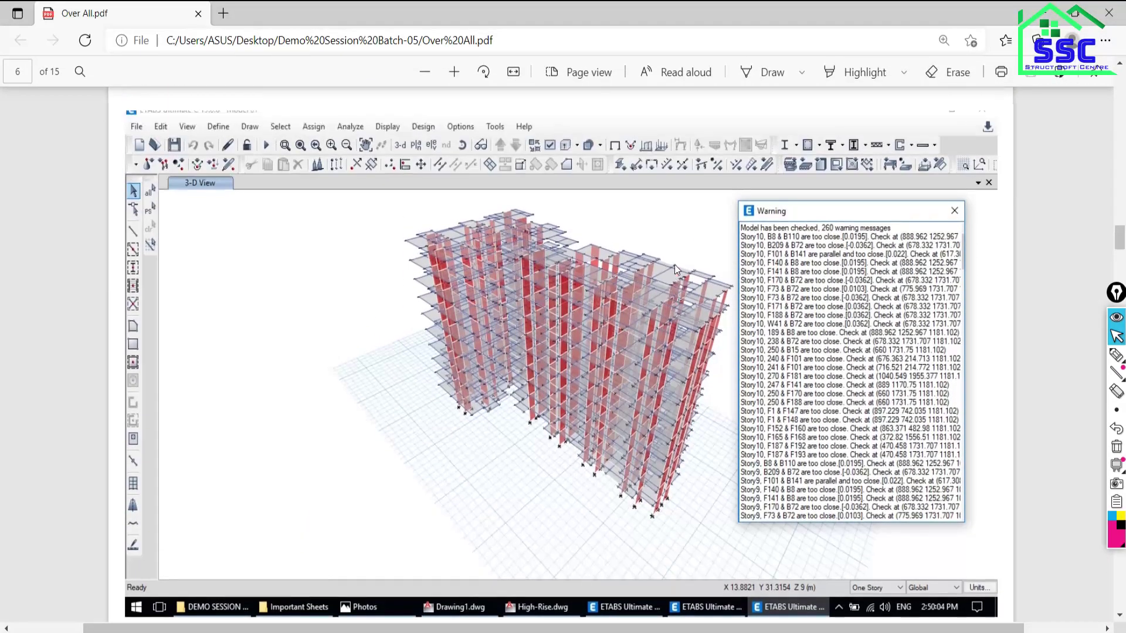
scroll(674, 265, down, 14)
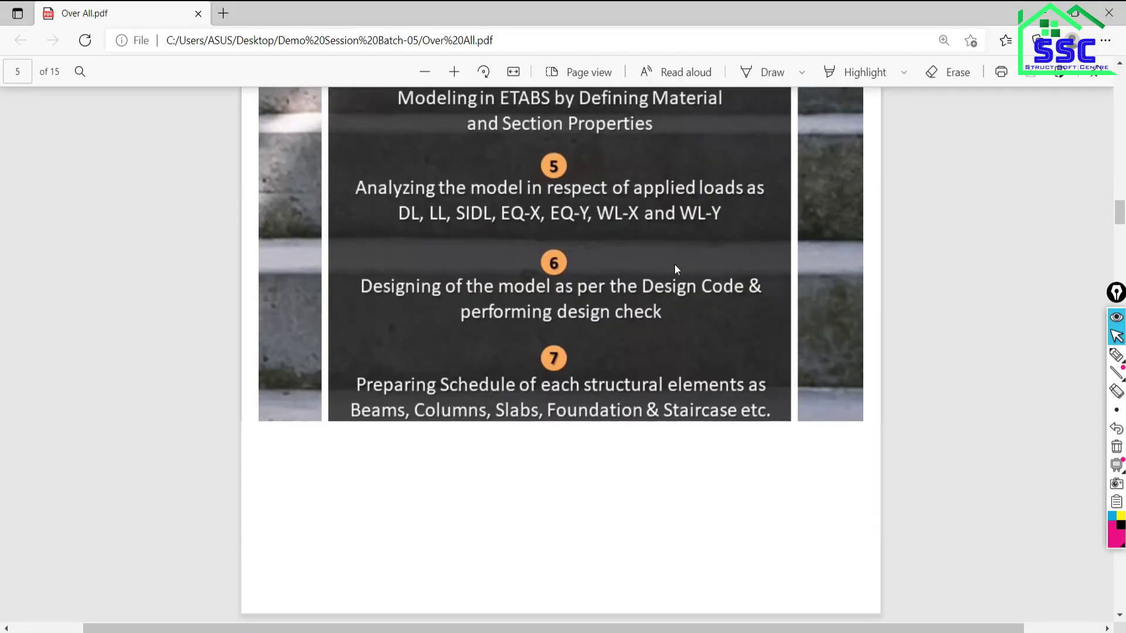
scroll(675, 265, up, 6)
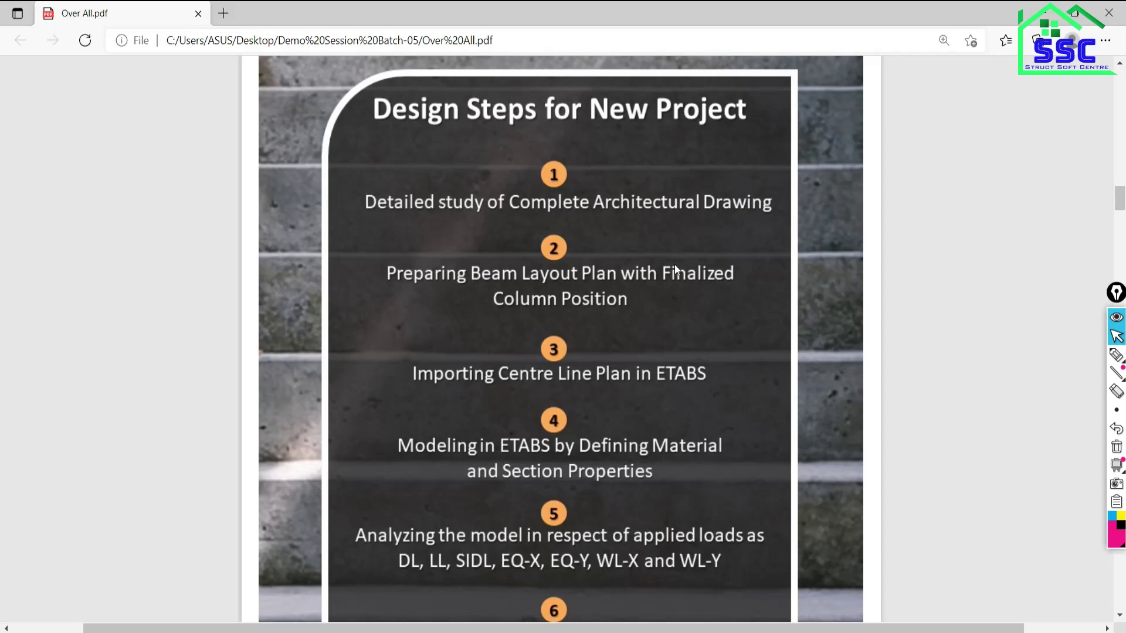
- Mark step 4, modeling in ETABS by defining material and section properties, with a freehand pen tick
click(1117, 356)
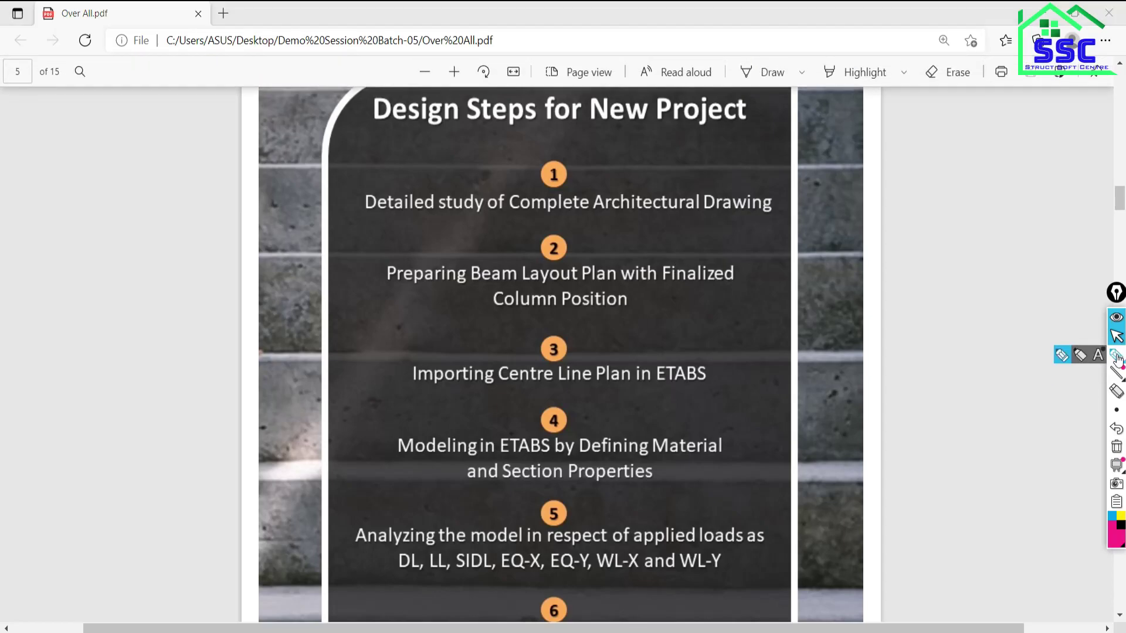
drag(584, 416, 604, 434)
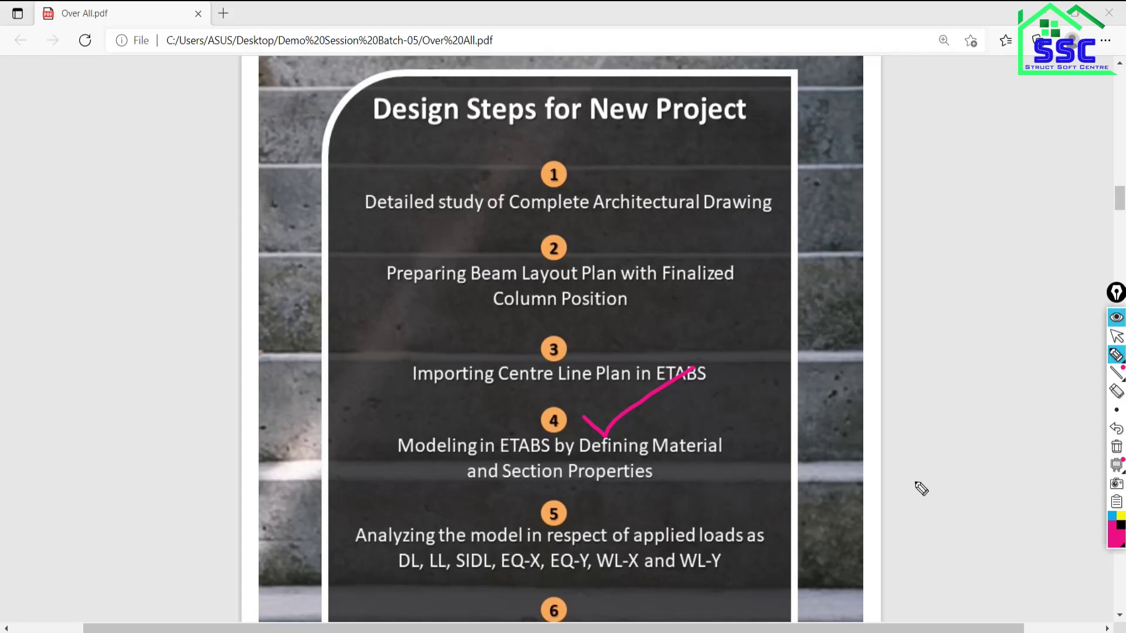
click(1117, 337)
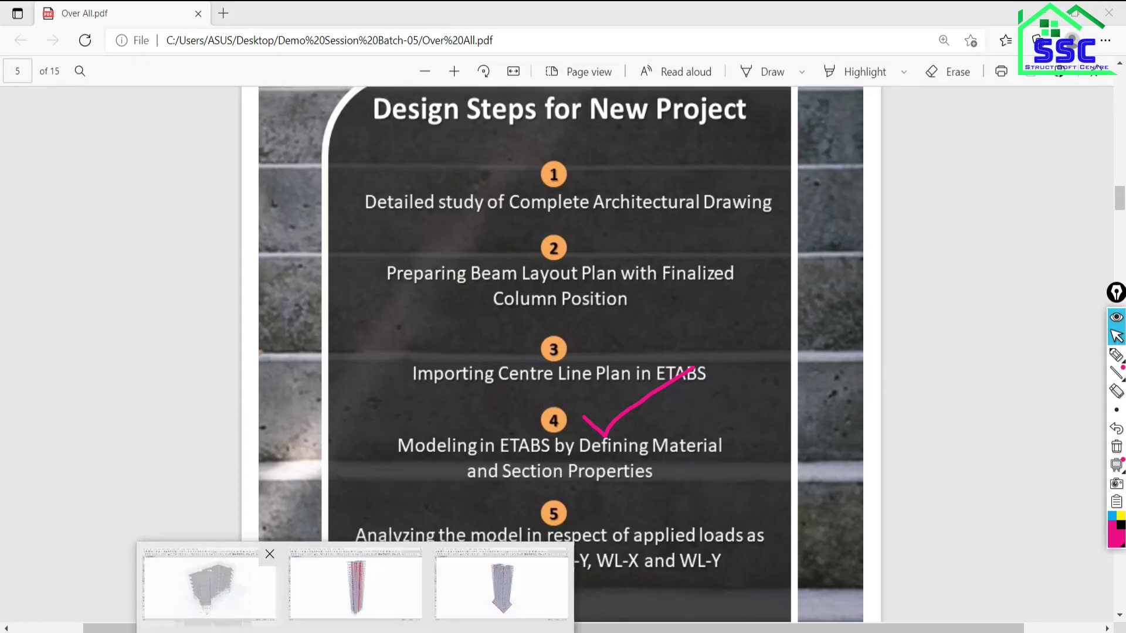
- Switch back to the G+5 Irregular model in ETABS and run its analysis
click(208, 586)
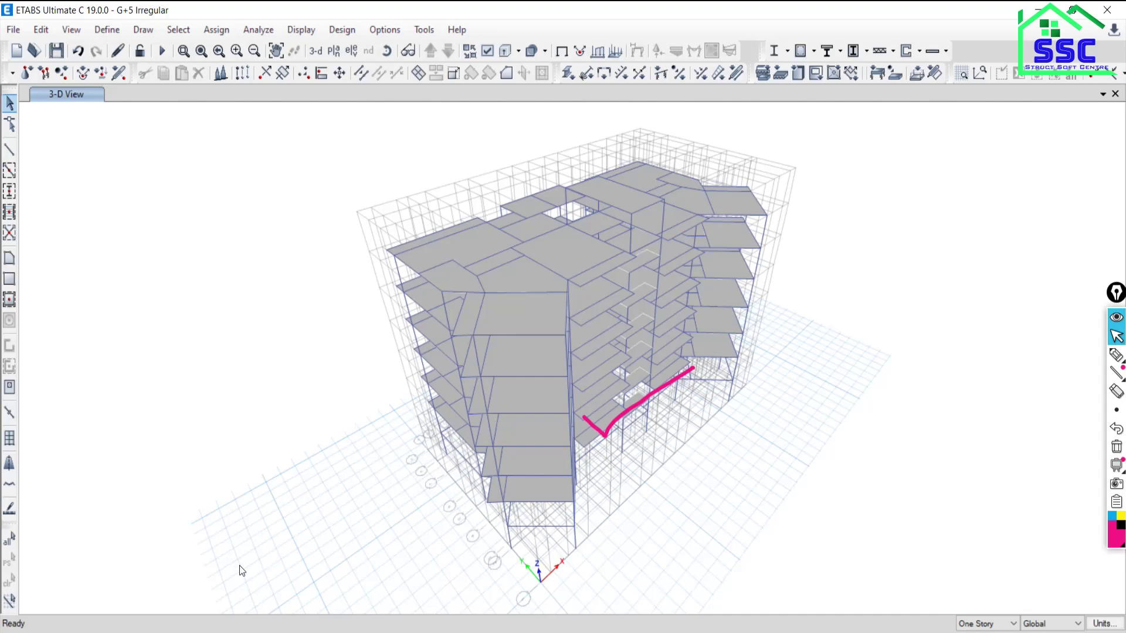
key(alt+Tab)
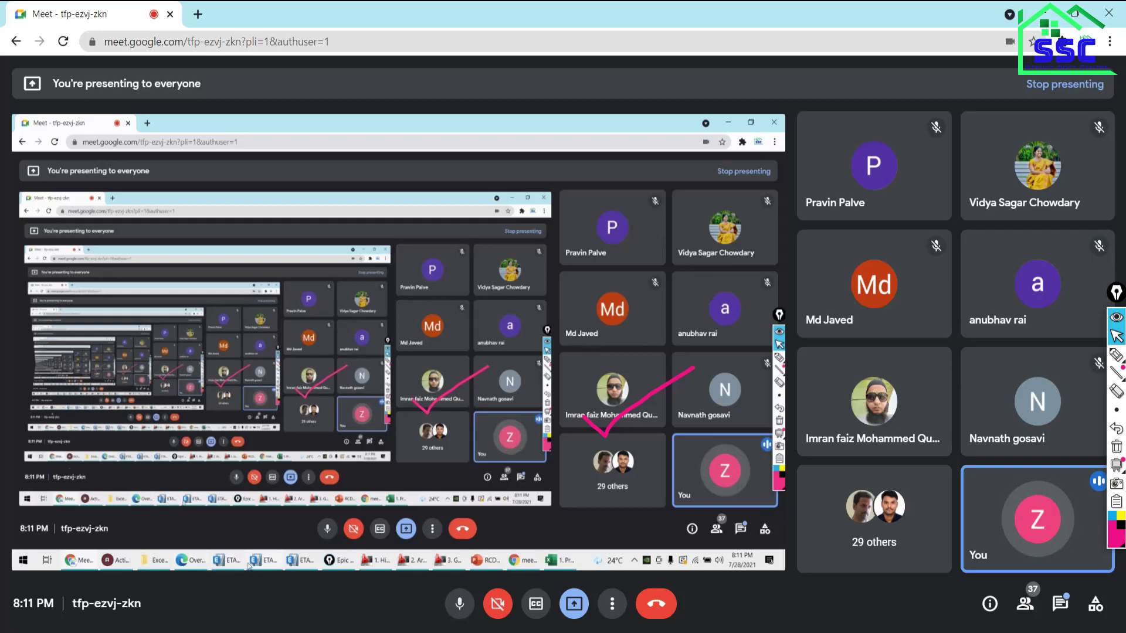
key(alt+Tab)
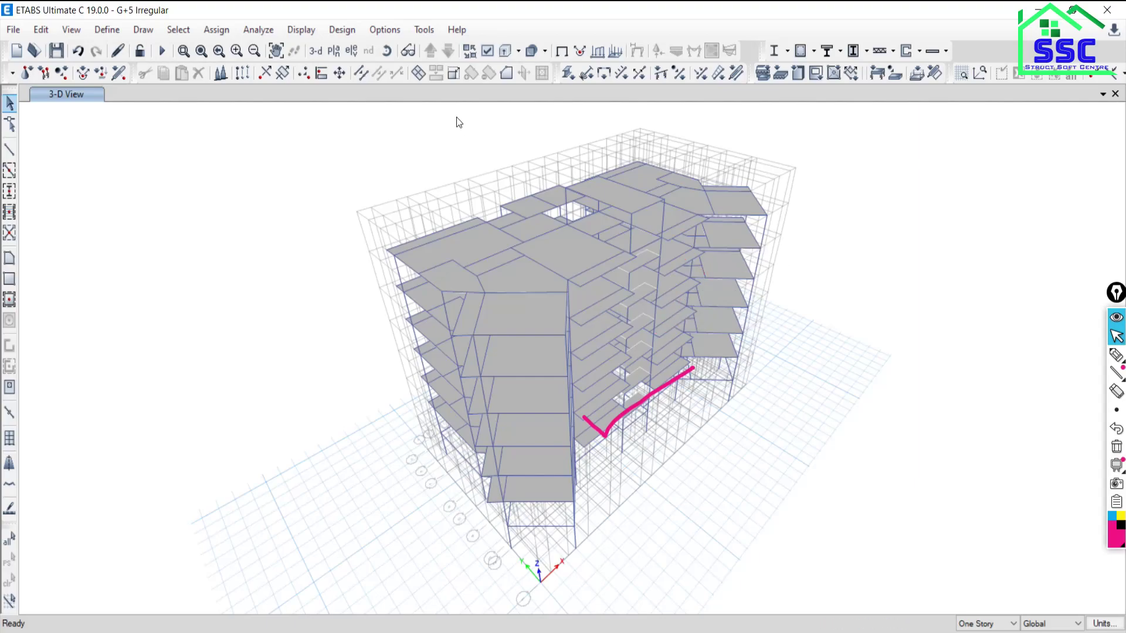
click(160, 54)
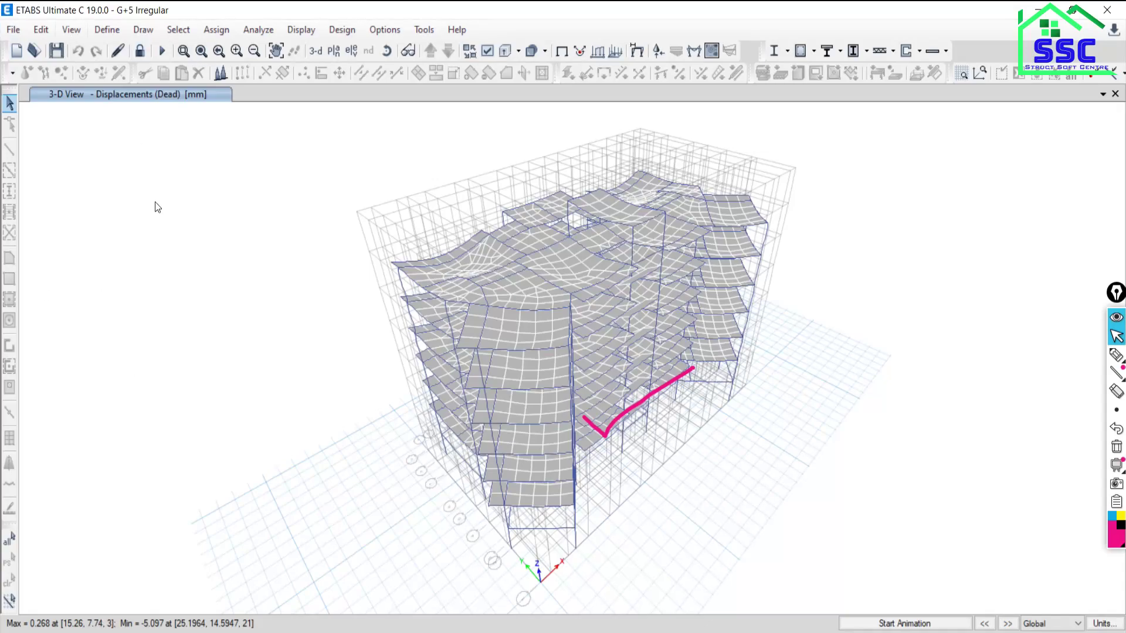
- Display the filled Moment 3-3 diagram of the frames for the combination 1.5(DL+SIDL+LL) with automatic scaling
mouse_move(631, 229)
click(687, 53)
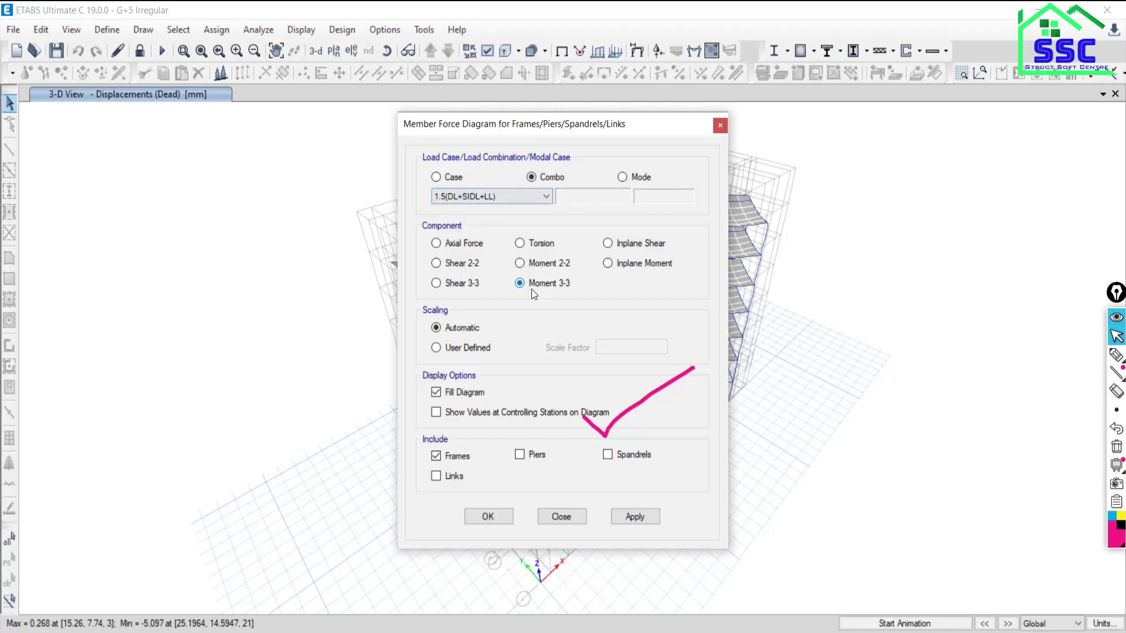
drag(584, 134, 242, 71)
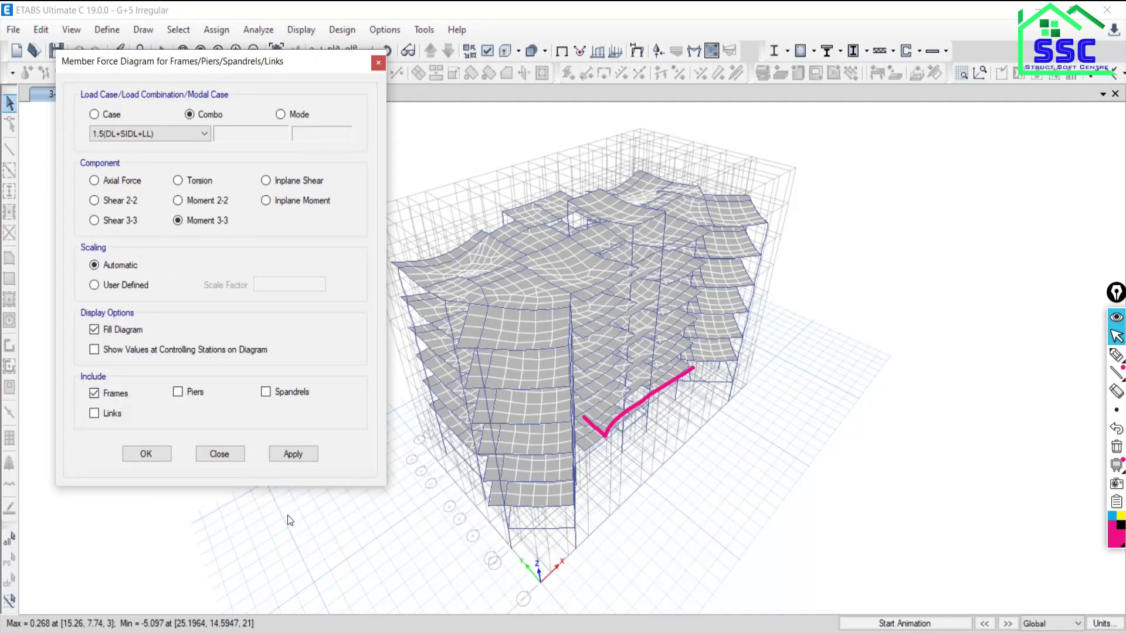
click(293, 454)
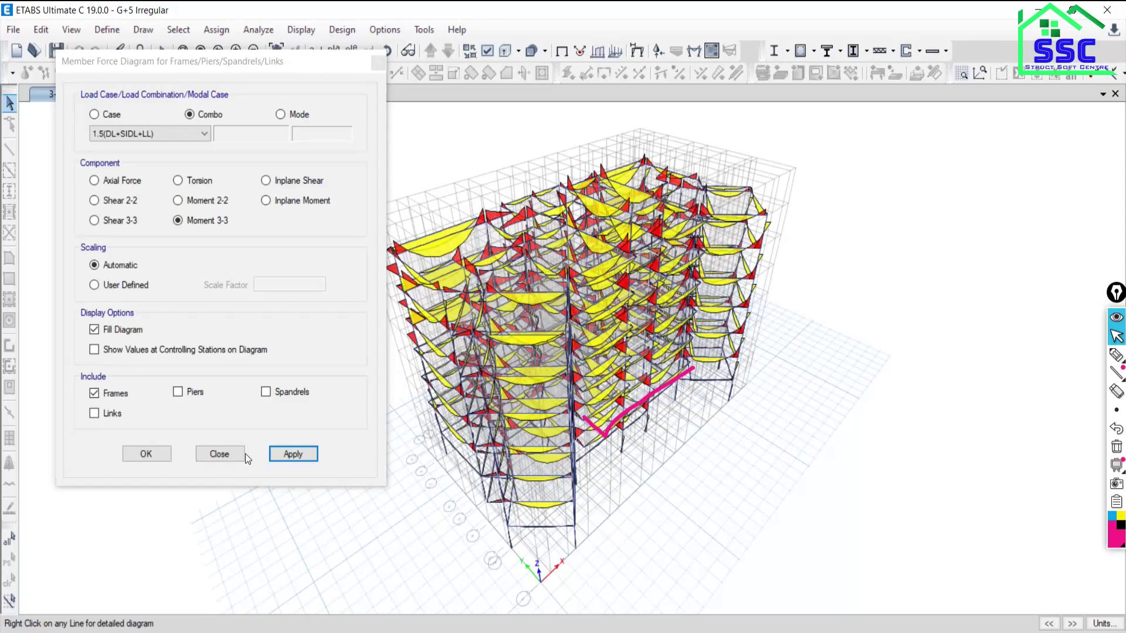
key(alt+Tab)
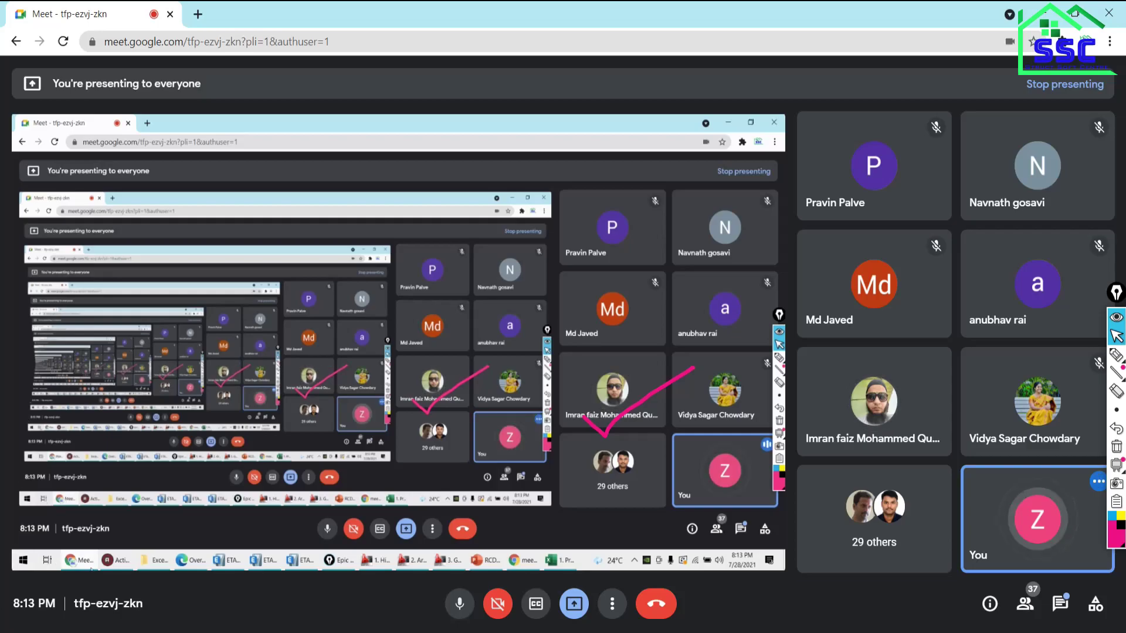
key(alt+Tab)
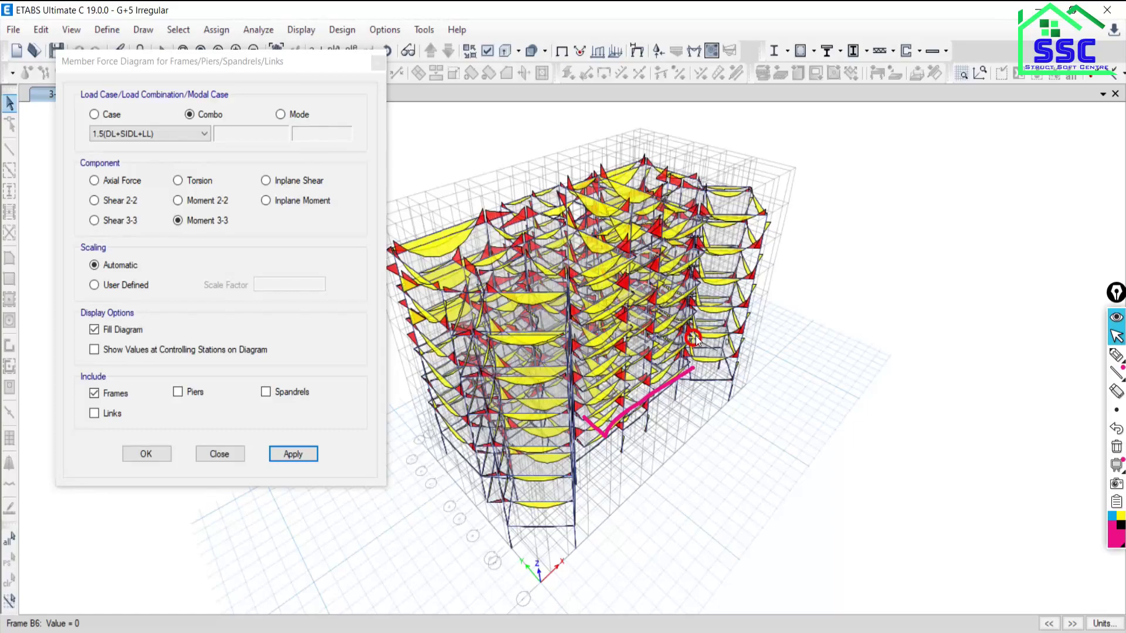
- Display the Shear 2-2 diagram of the frames for the combination 1.5(DL+SIDL+LL) and close the force diagram settings
click(101, 204)
click(100, 205)
click(293, 454)
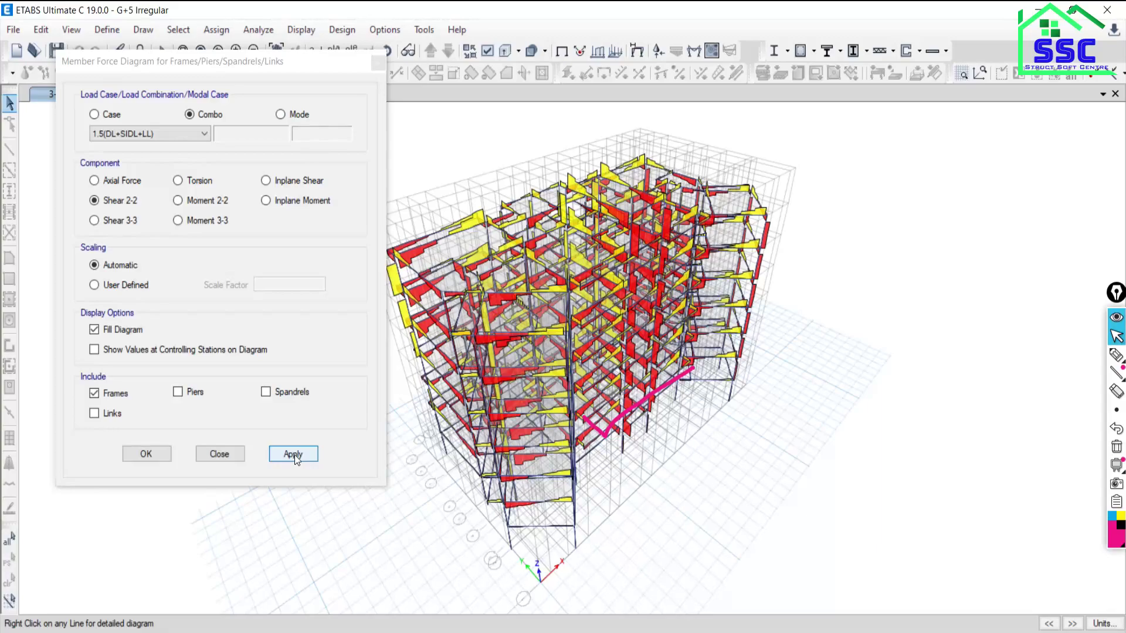
click(211, 225)
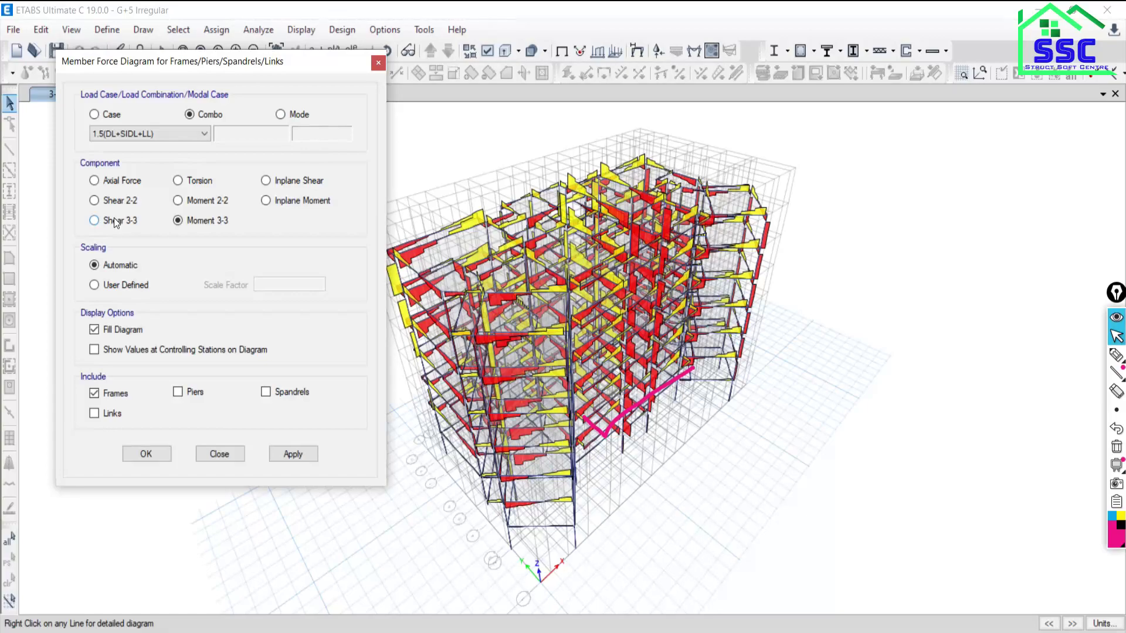
click(213, 456)
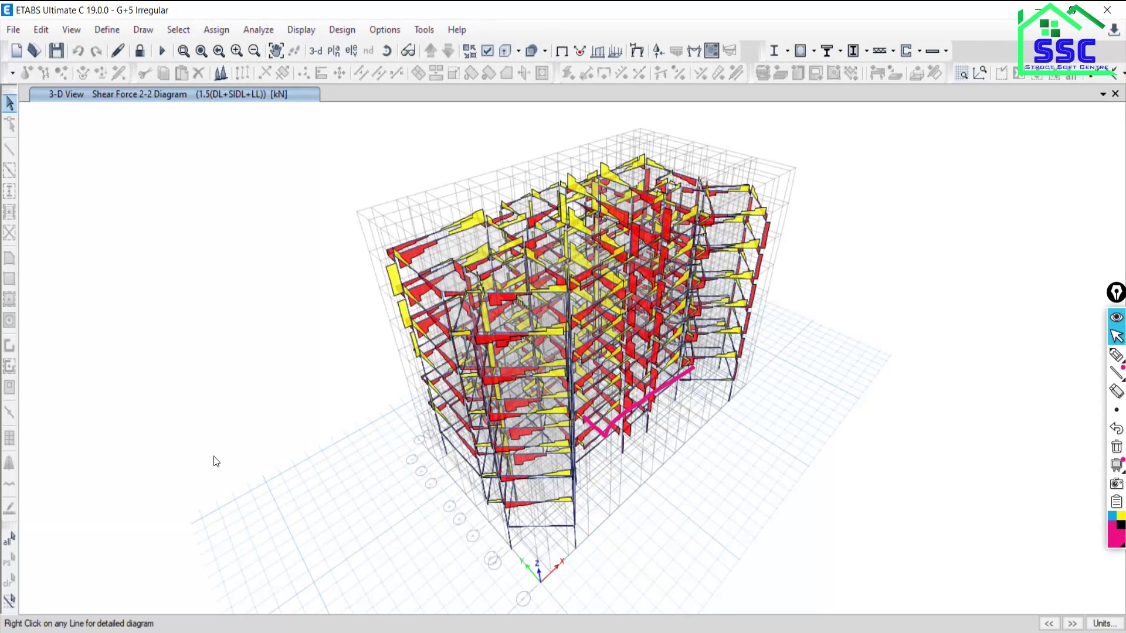
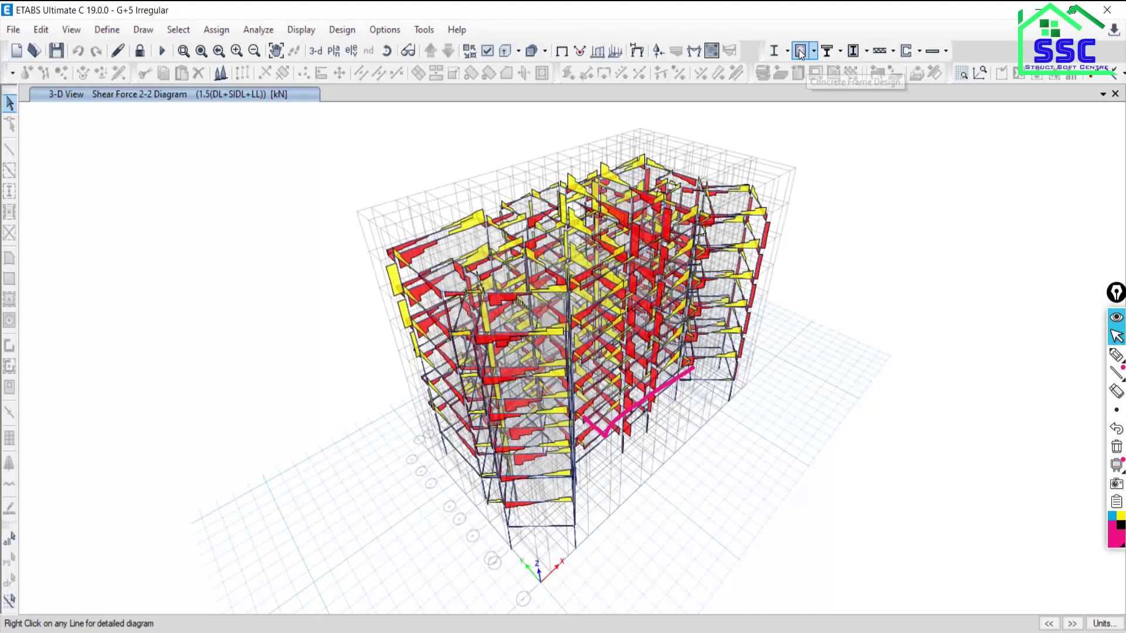
- Run the concrete frame design to show the longitudinal reinforcing, clearing the pen mark and hiding the grid lines
click(798, 49)
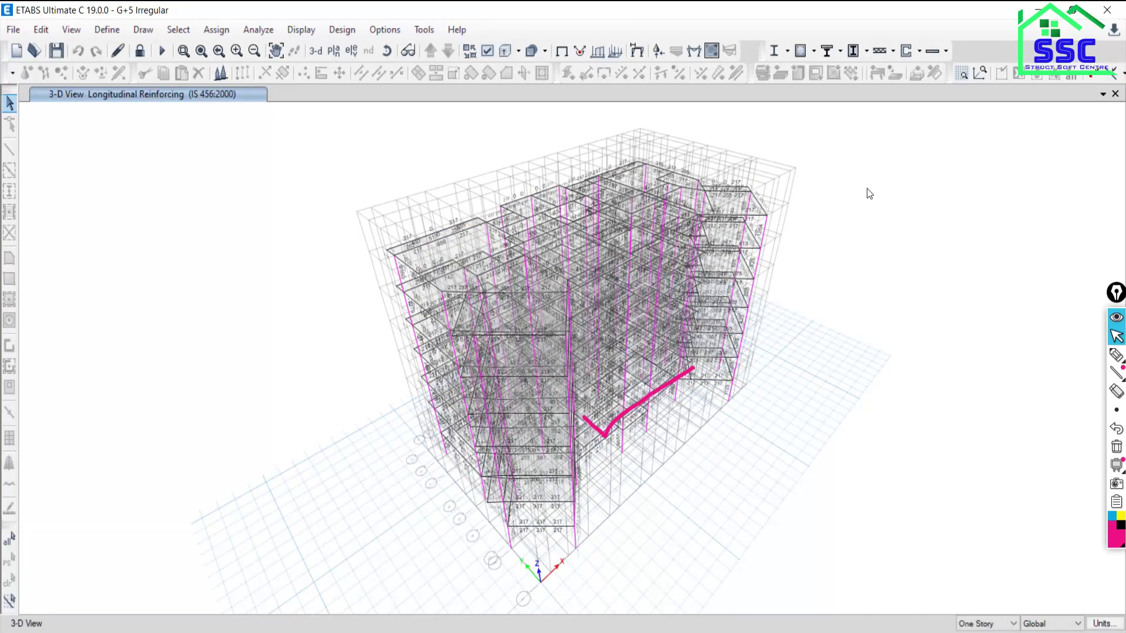
click(1116, 447)
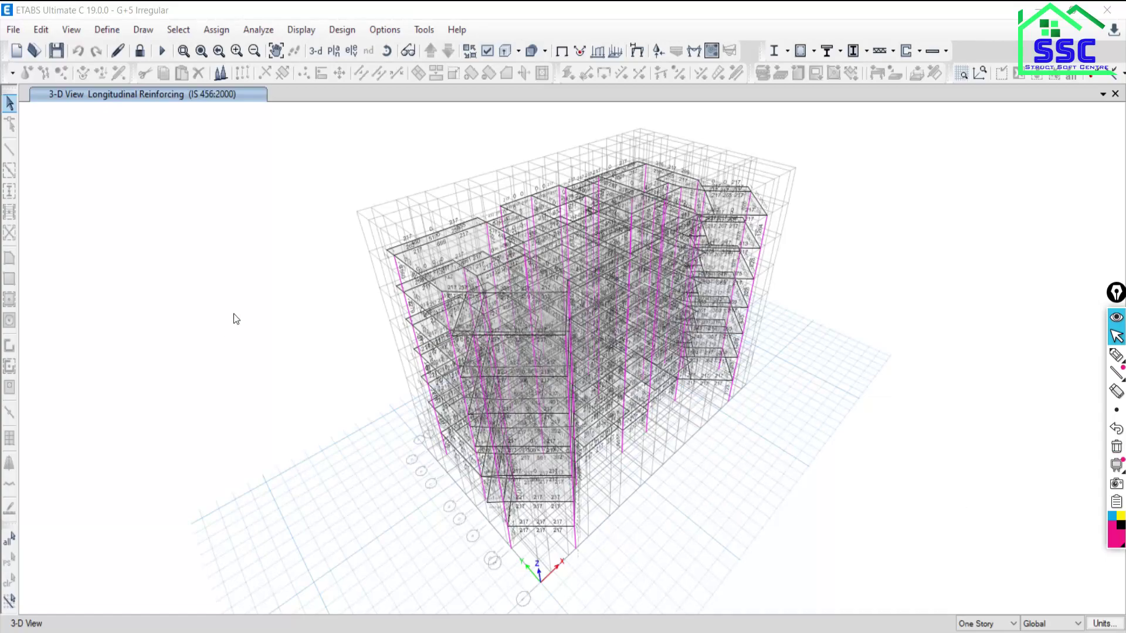
right_click(206, 189)
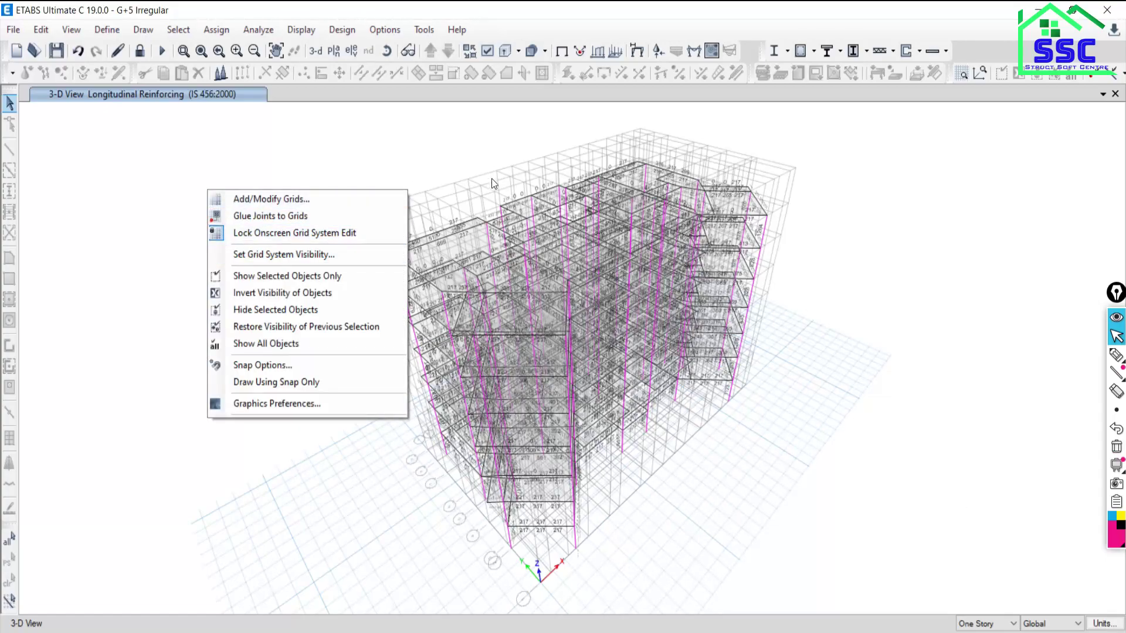
key(Escape)
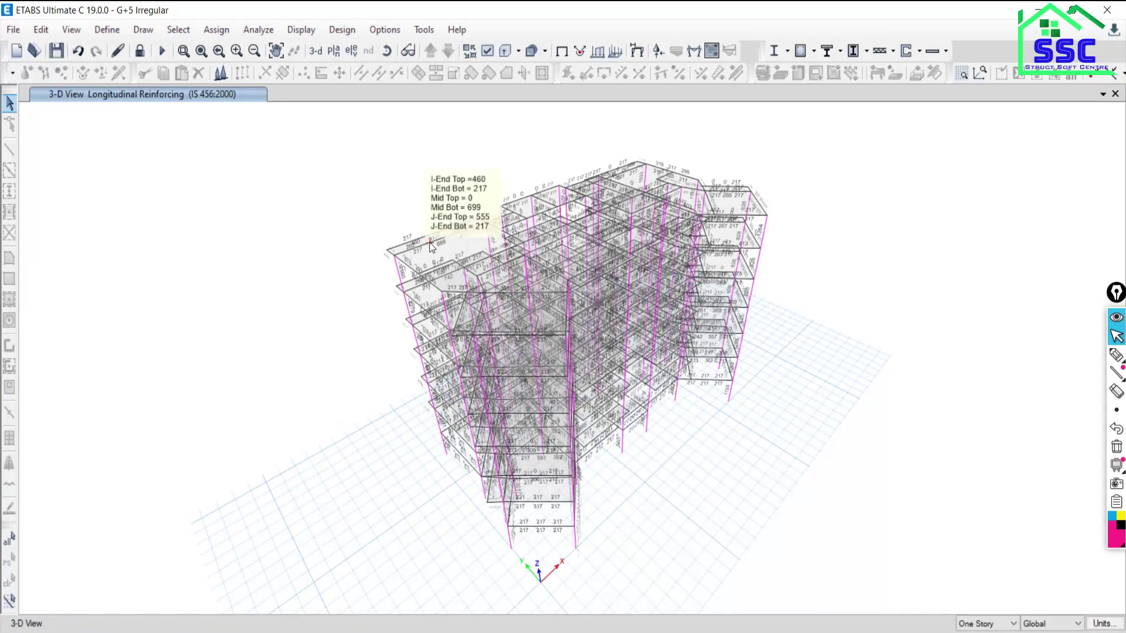
- Examine the longitudinal reinforcement values on the upper-story beams and the corner column of the 3-D model
scroll(376, 237, up, 8)
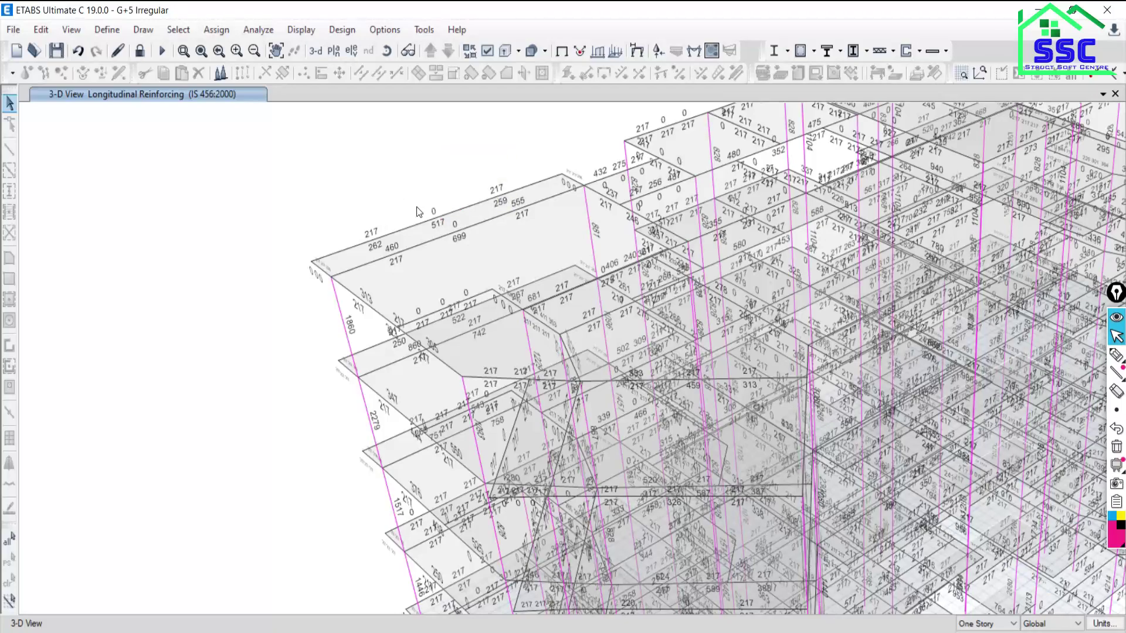
scroll(450, 301, down, 5)
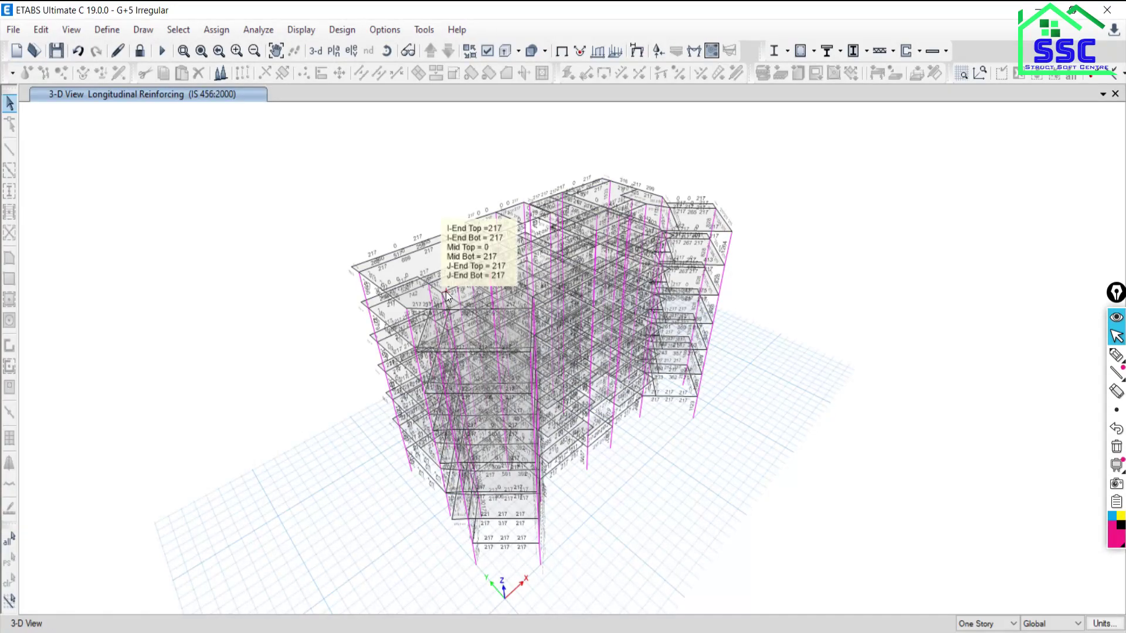
scroll(373, 252, up, 5)
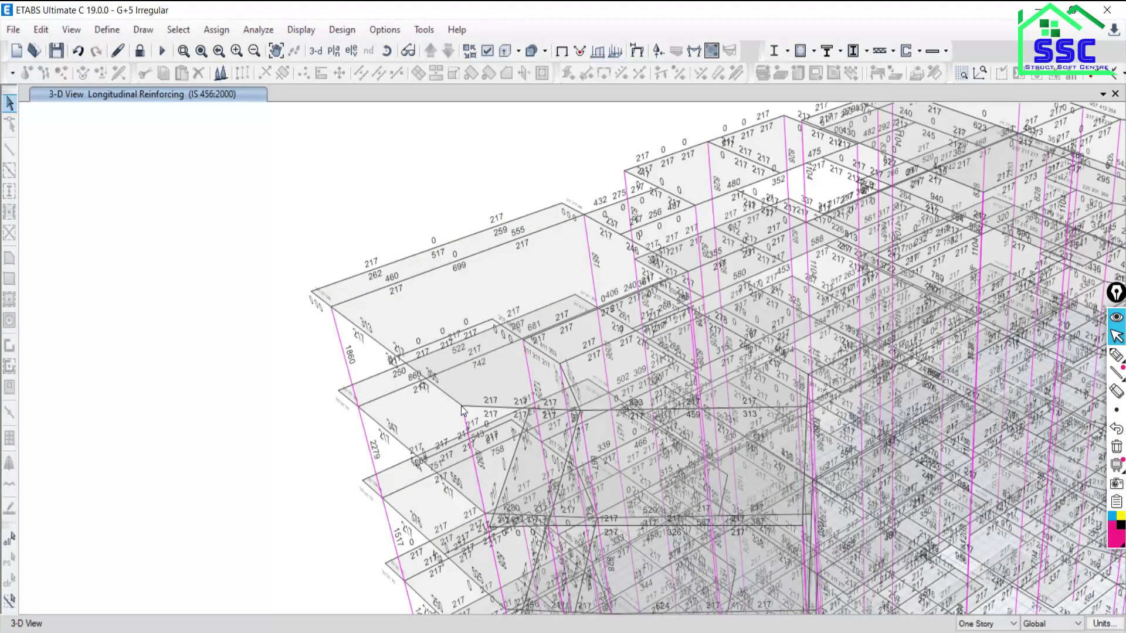
scroll(428, 299, down, 5)
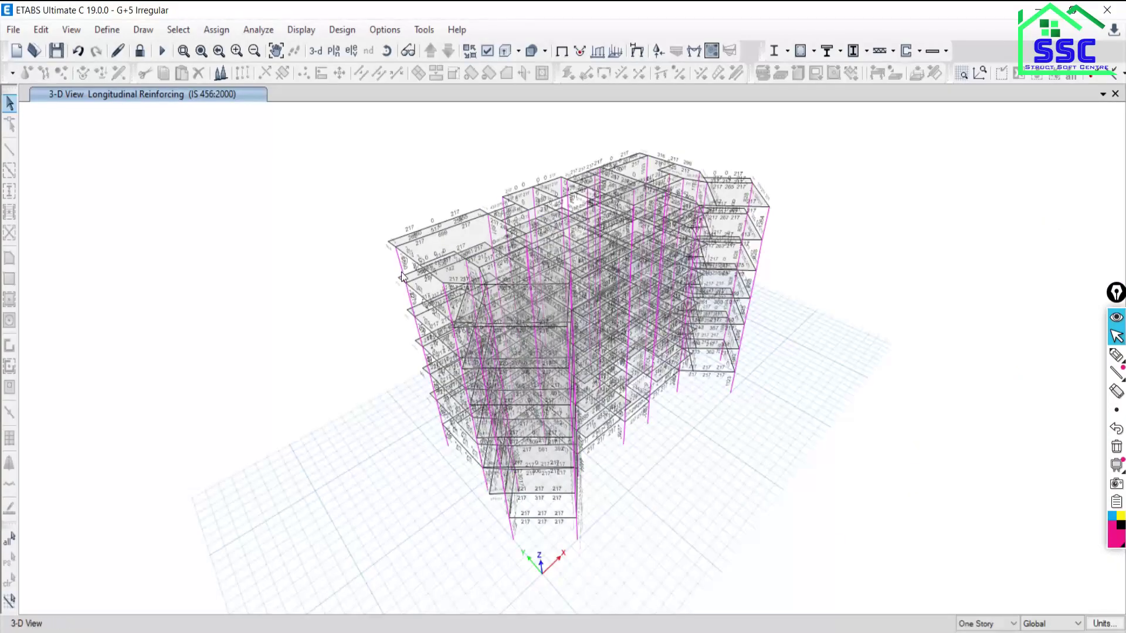
scroll(386, 245, up, 5)
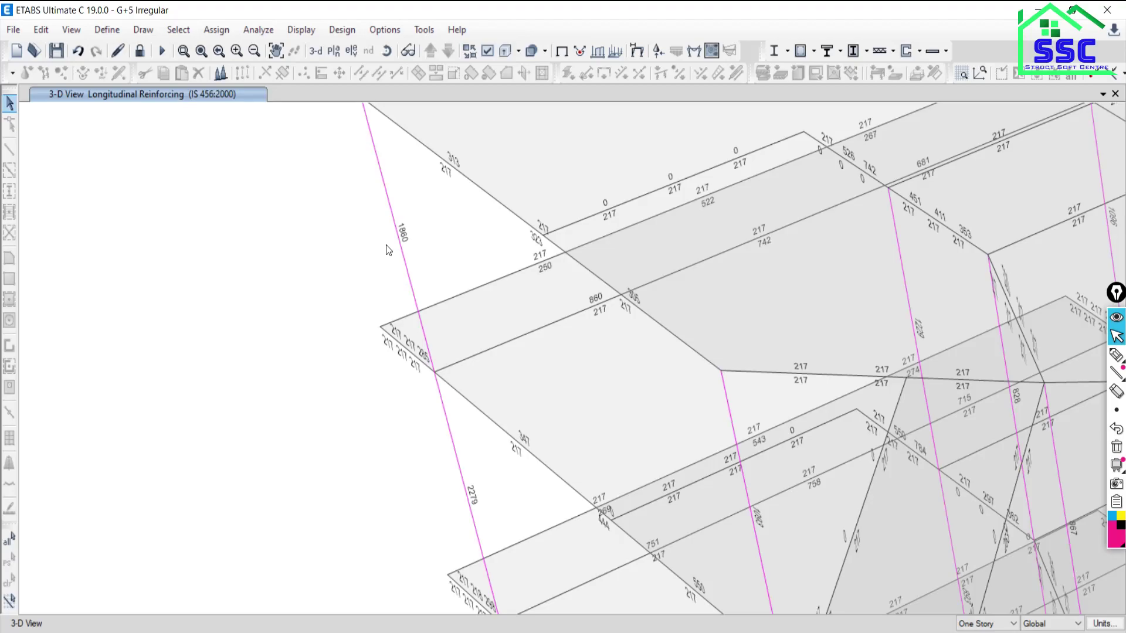
click(111, 552)
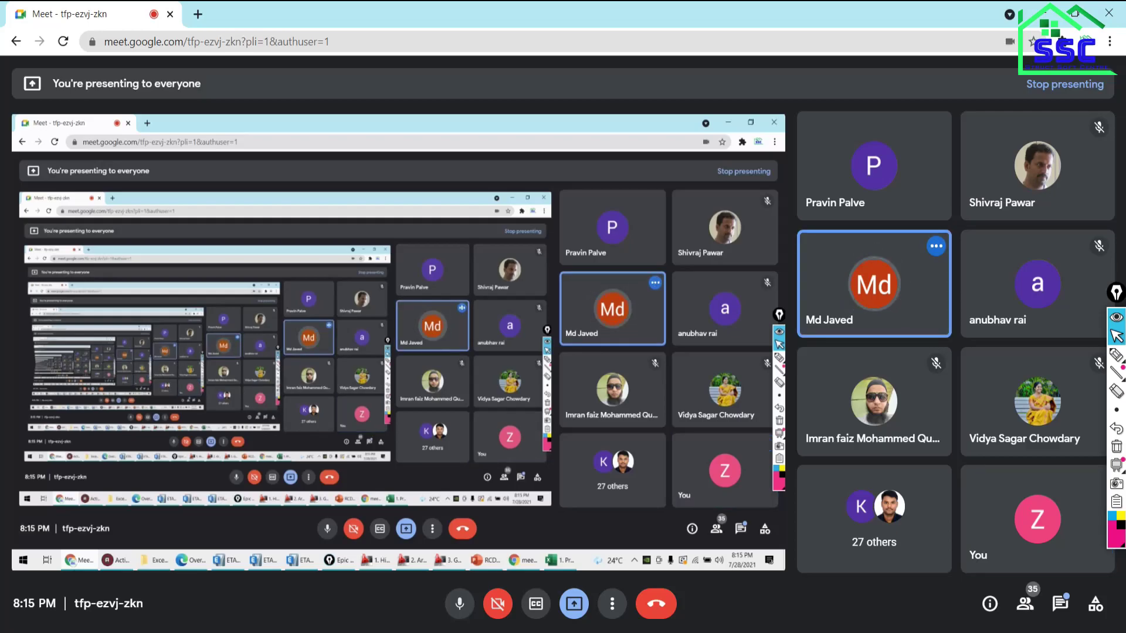
click(71, 629)
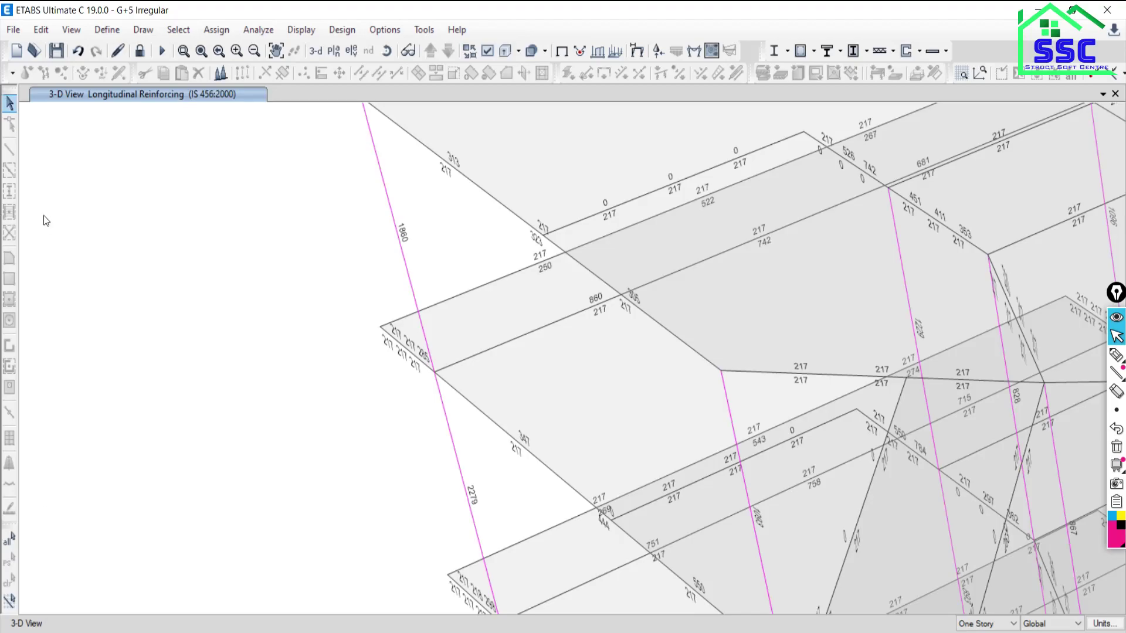
- Review the design summary report of the terrace-level corner column C25, from section properties to shear design, and close its design information
right_click(384, 169)
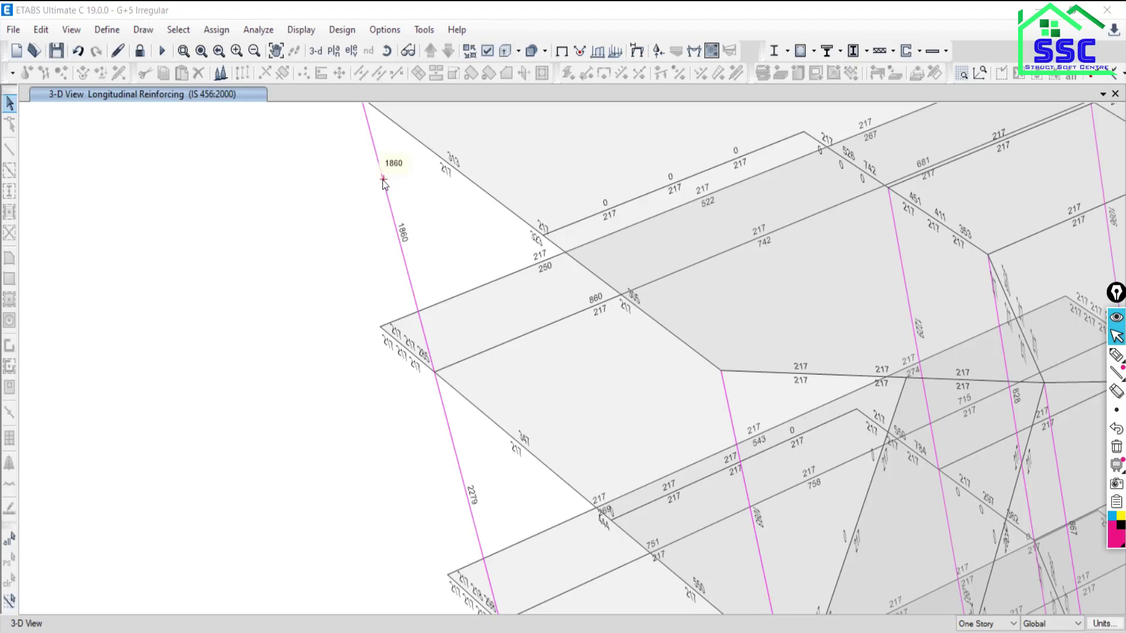
click(593, 452)
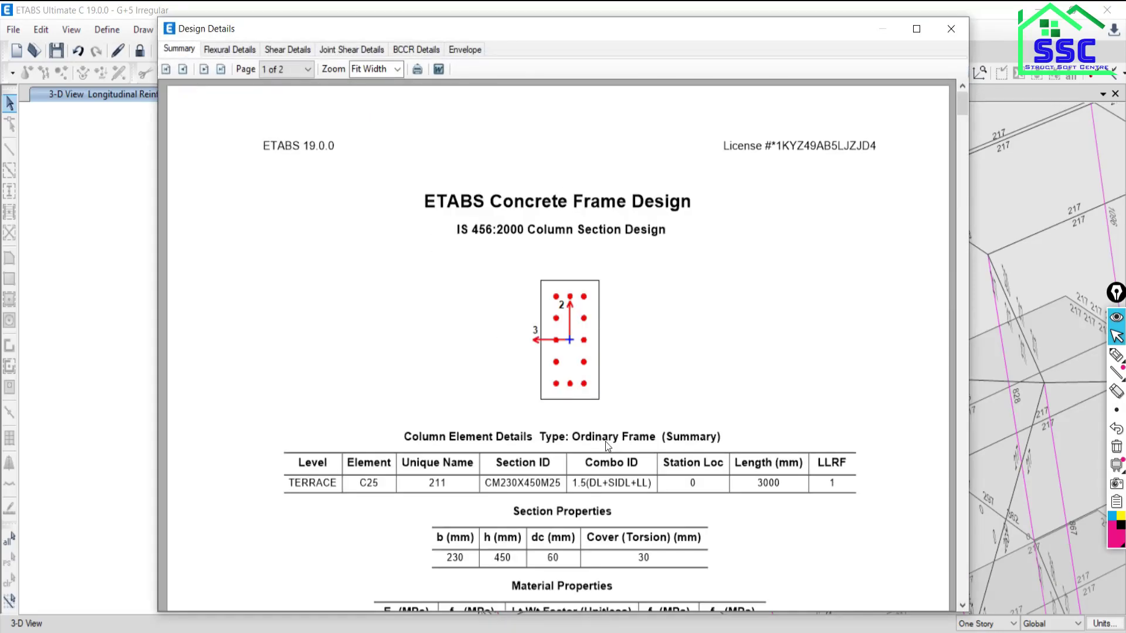
scroll(610, 442, down, 5)
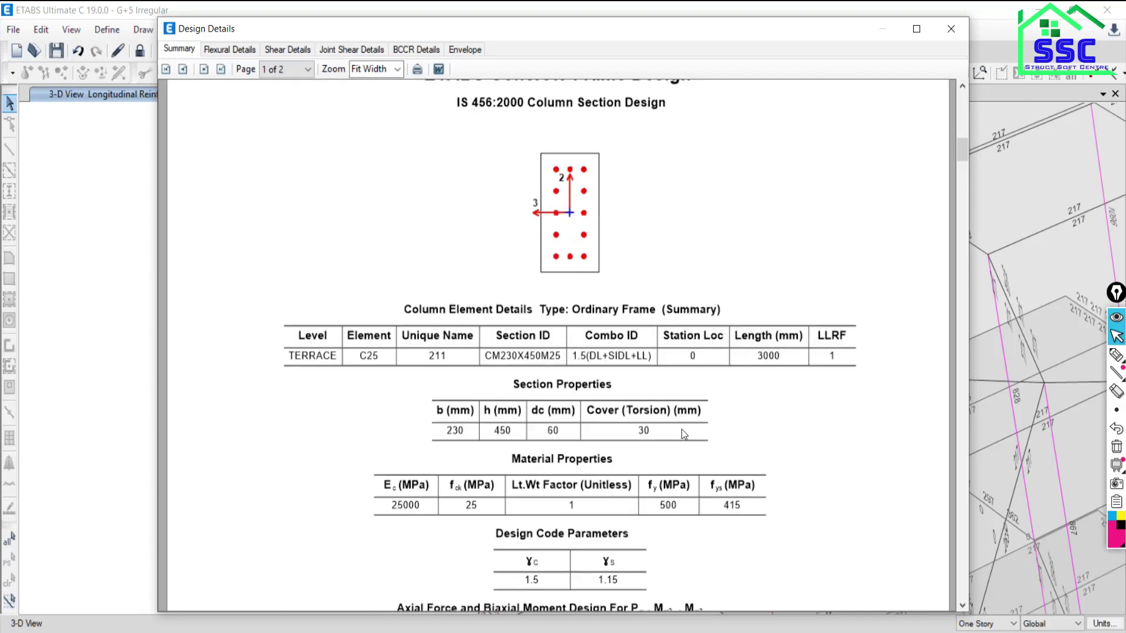
scroll(672, 310, down, 1)
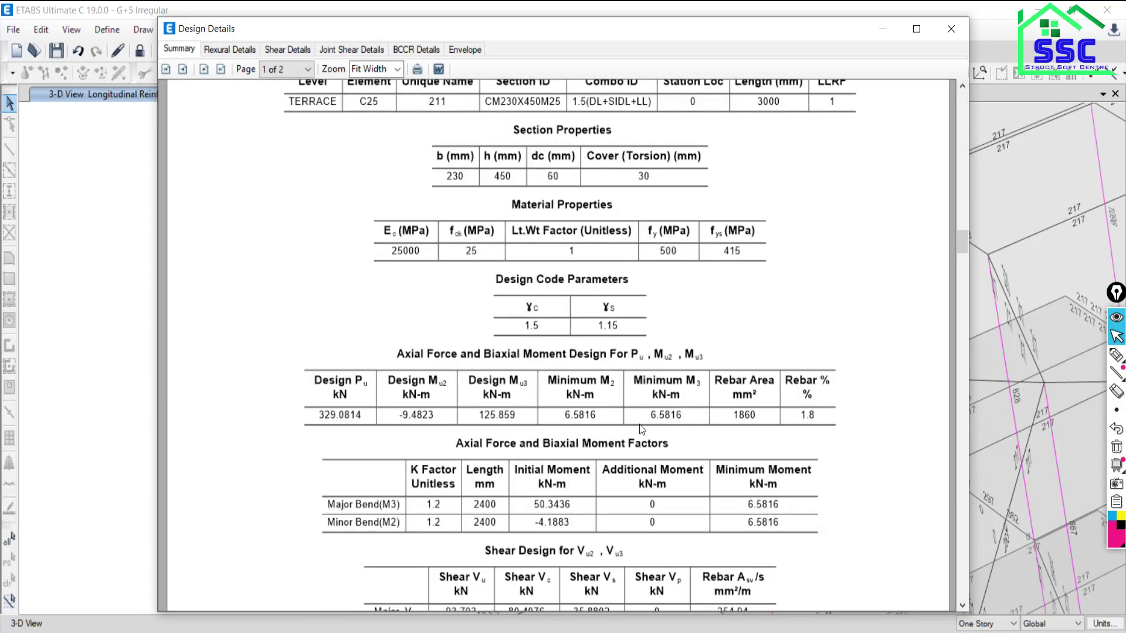
scroll(639, 424, down, 2)
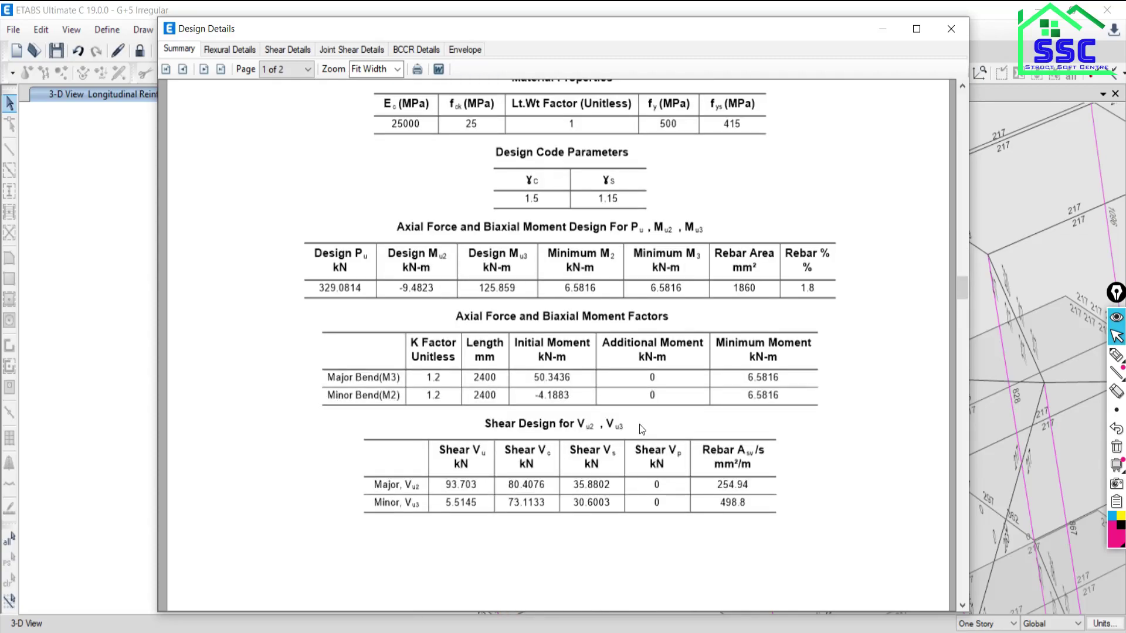
click(951, 29)
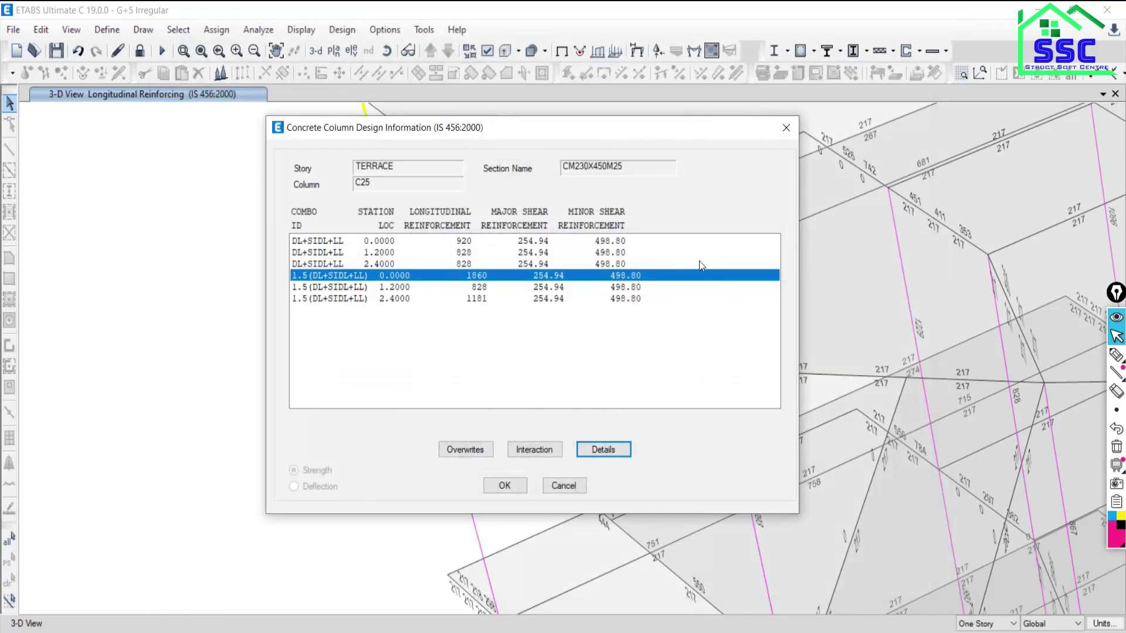
click(564, 485)
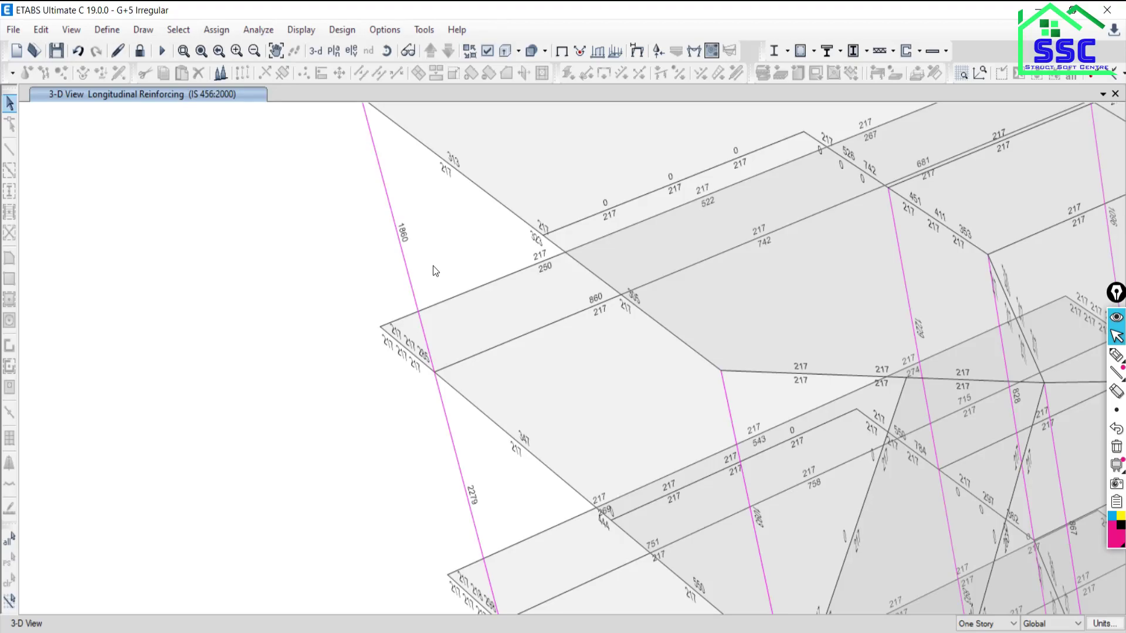
- Verify that all concrete frame members of the whole building pass the design check and dismiss the result
scroll(432, 269, down, 5)
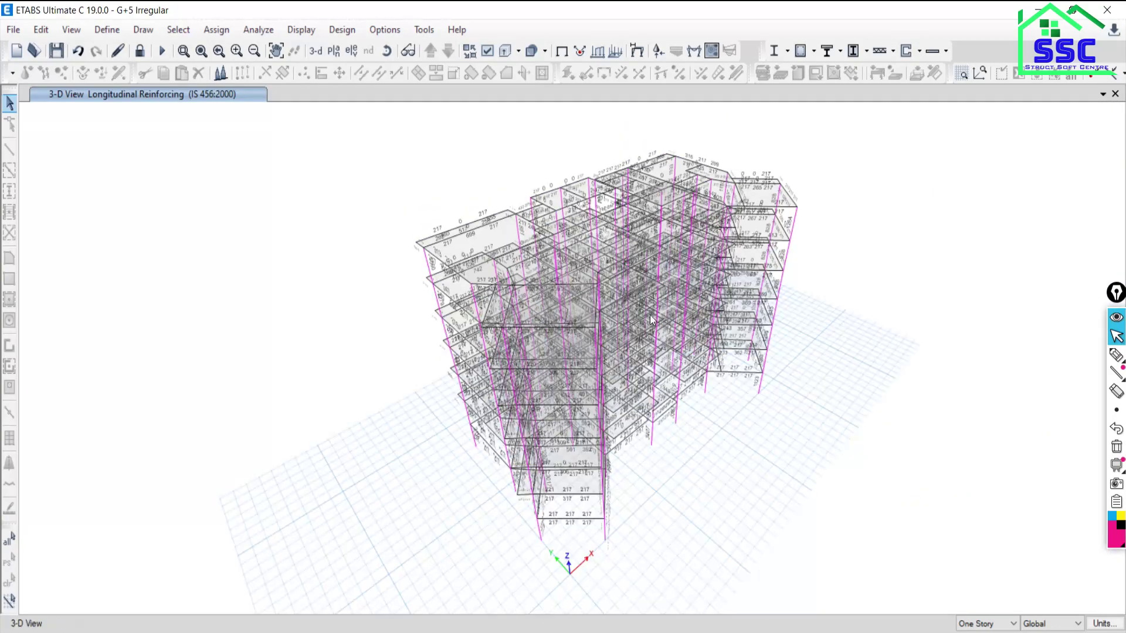
mouse_move(524, 343)
click(812, 51)
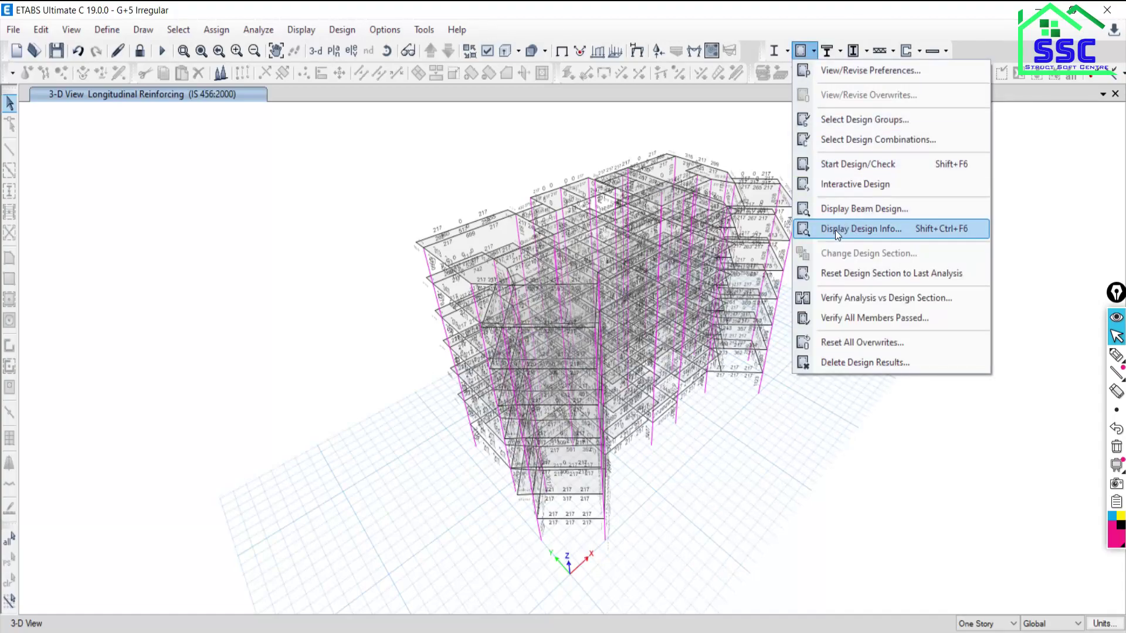
click(829, 320)
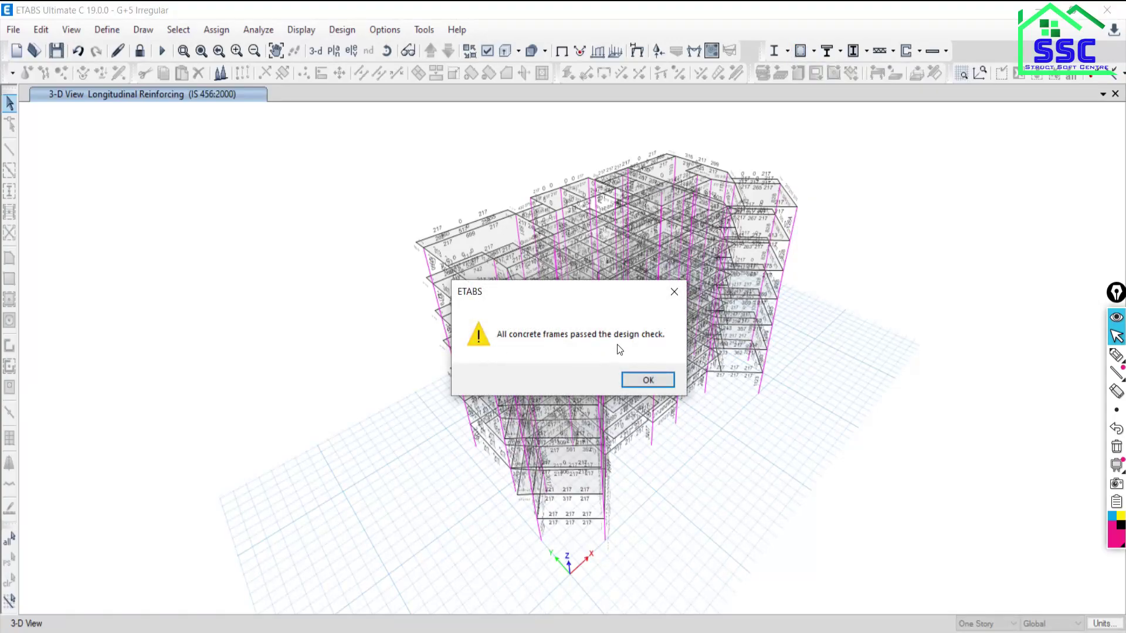
click(647, 380)
mouse_move(655, 386)
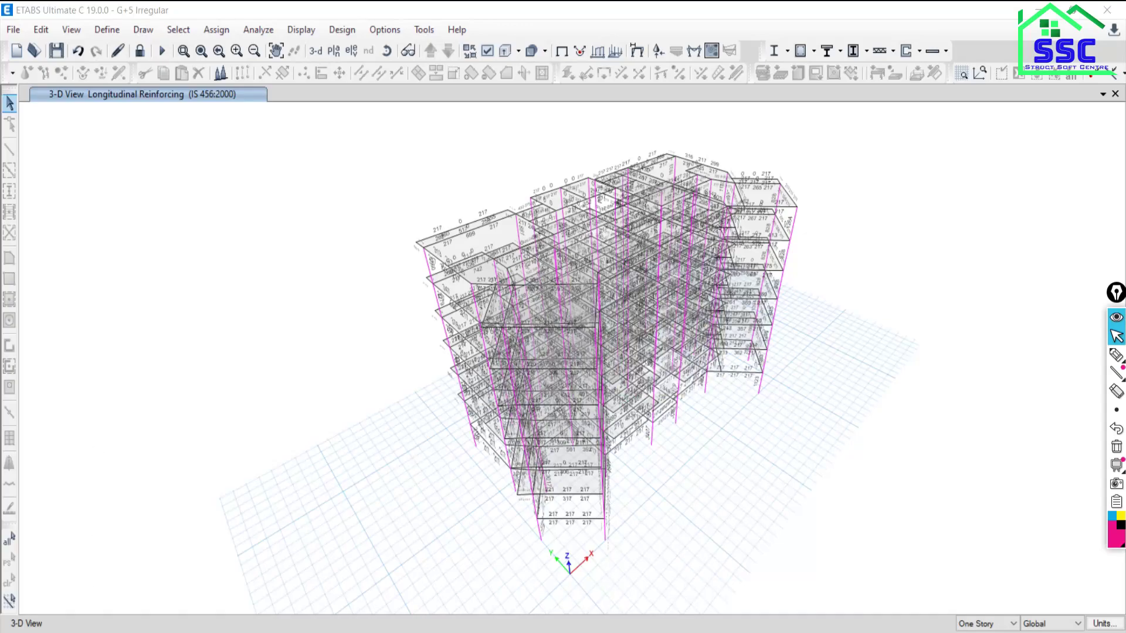
key(alt+Tab)
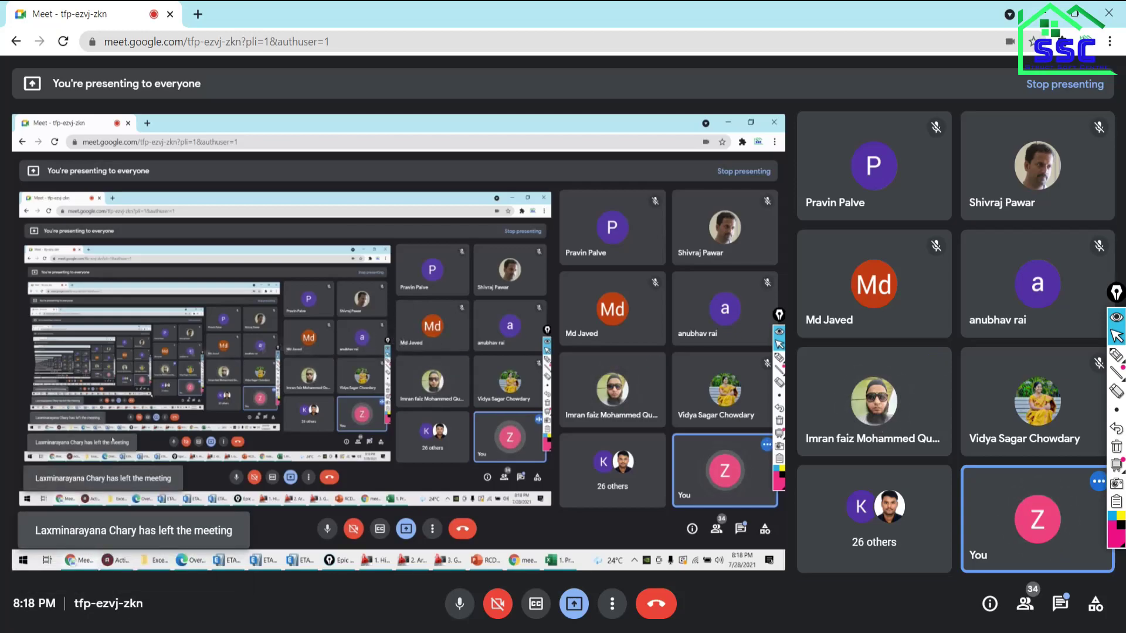
key(ctrl+shift+b)
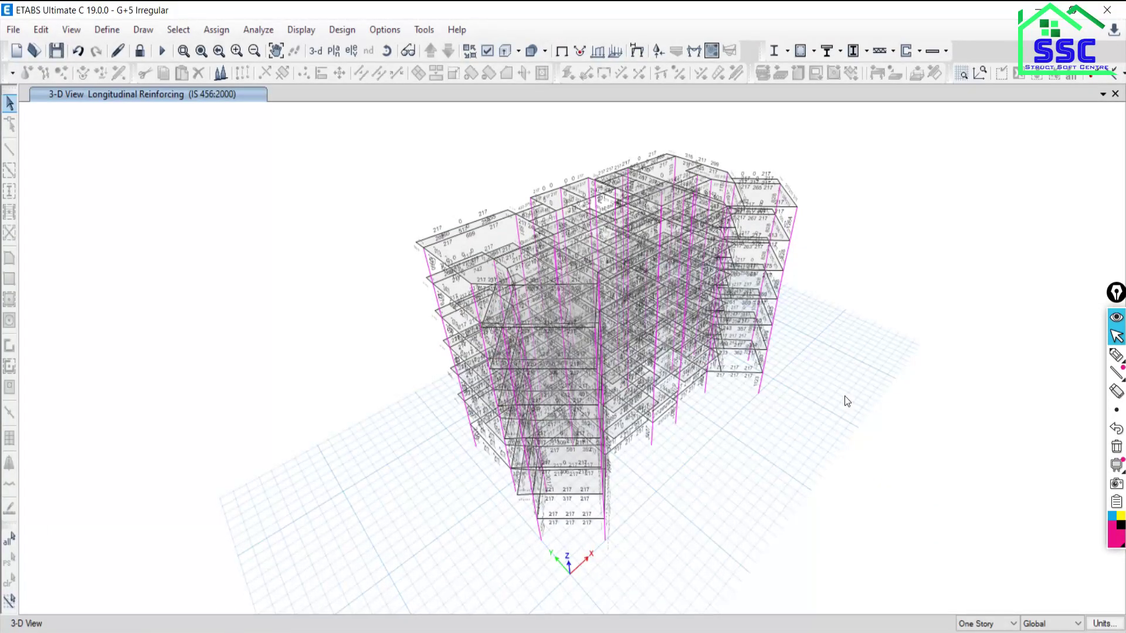
- Open the Excel workbook 2. Design of One Way Slab Modified, set the type of slab to Cantilever and review the design calculation
mouse_move(721, 370)
key(alt+Tab)
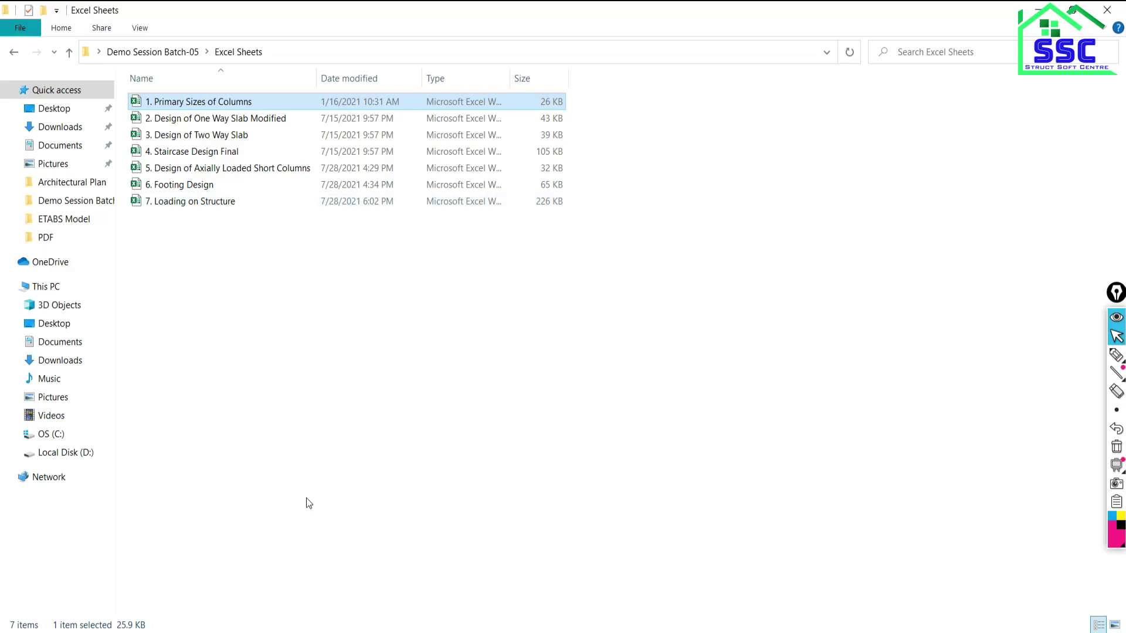
click(178, 120)
key(alt+Tab)
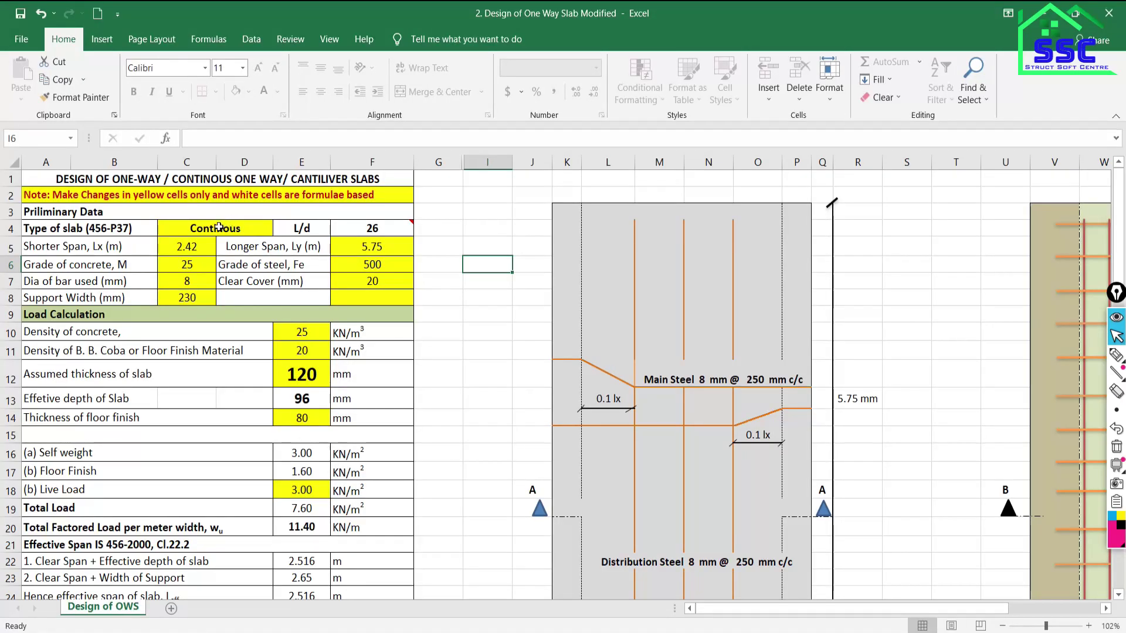
click(219, 228)
click(279, 229)
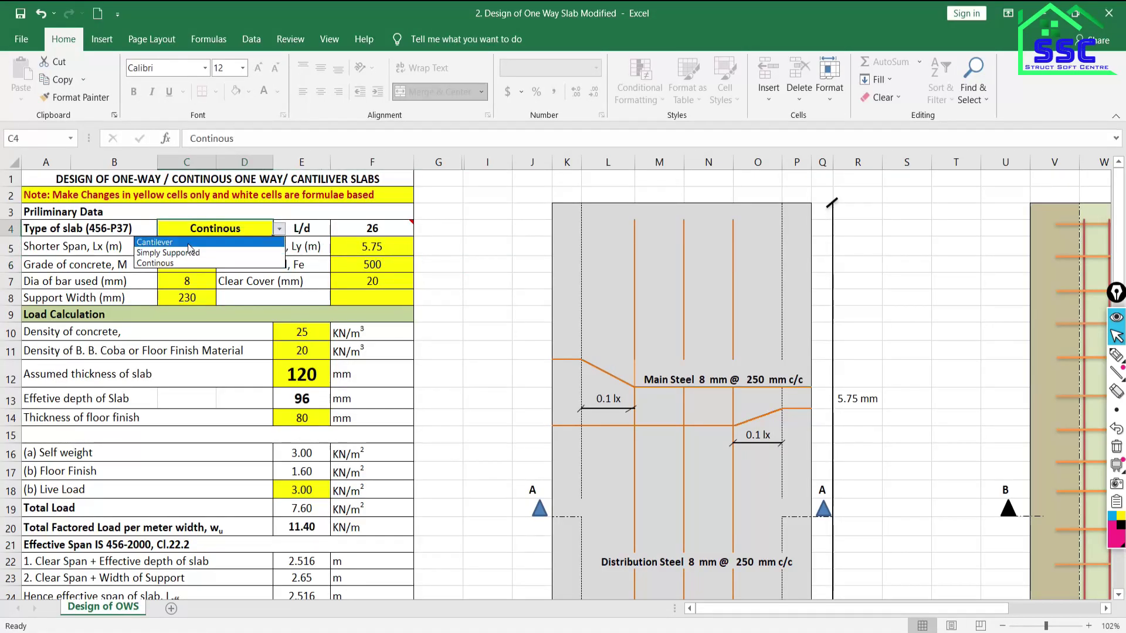
click(188, 243)
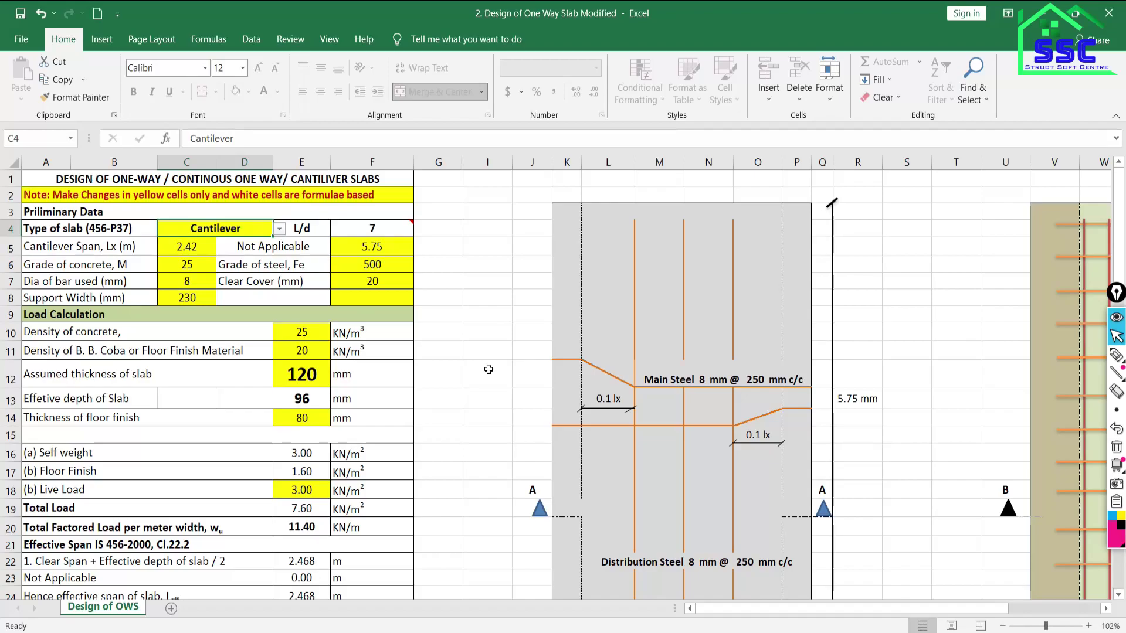
scroll(536, 375, down, 3)
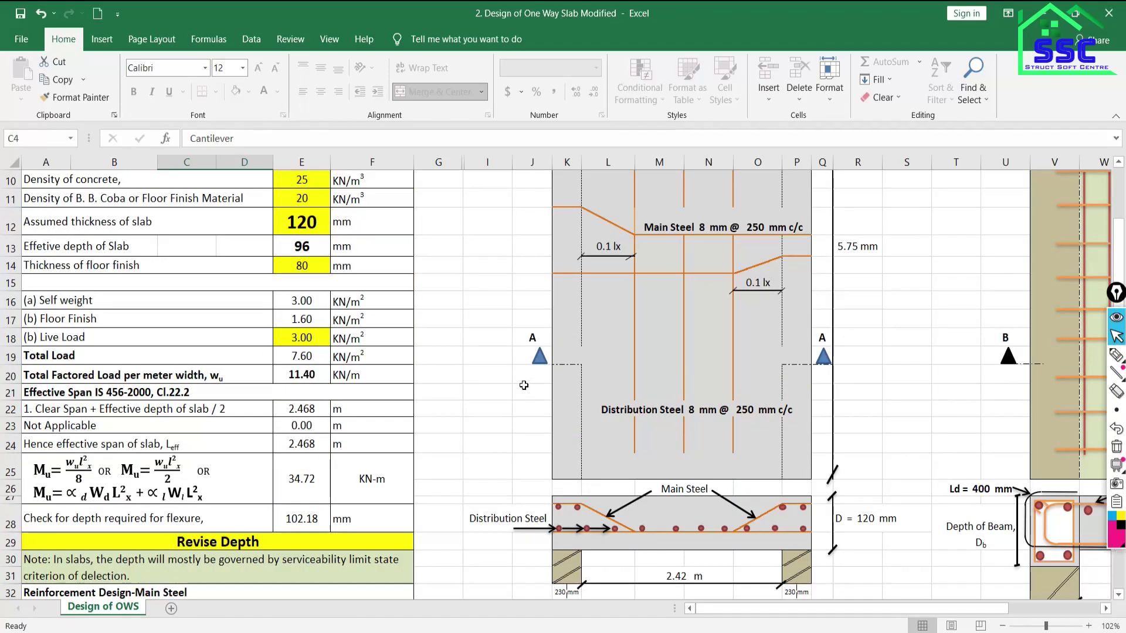
scroll(523, 385, down, 5)
scroll(502, 383, up, 3)
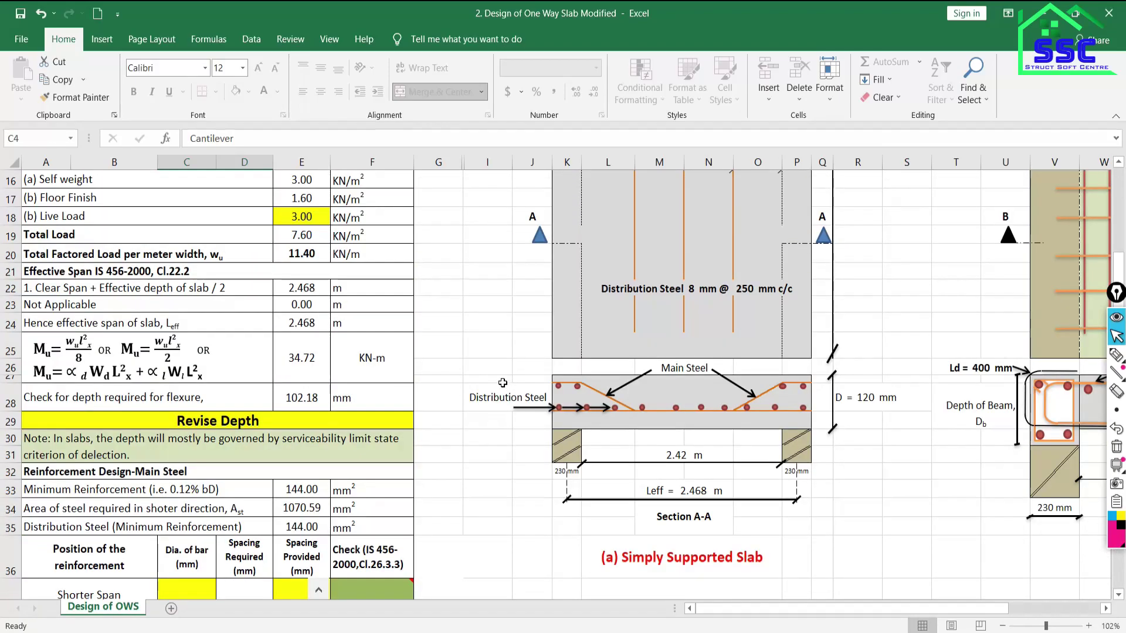
scroll(503, 382, up, 5)
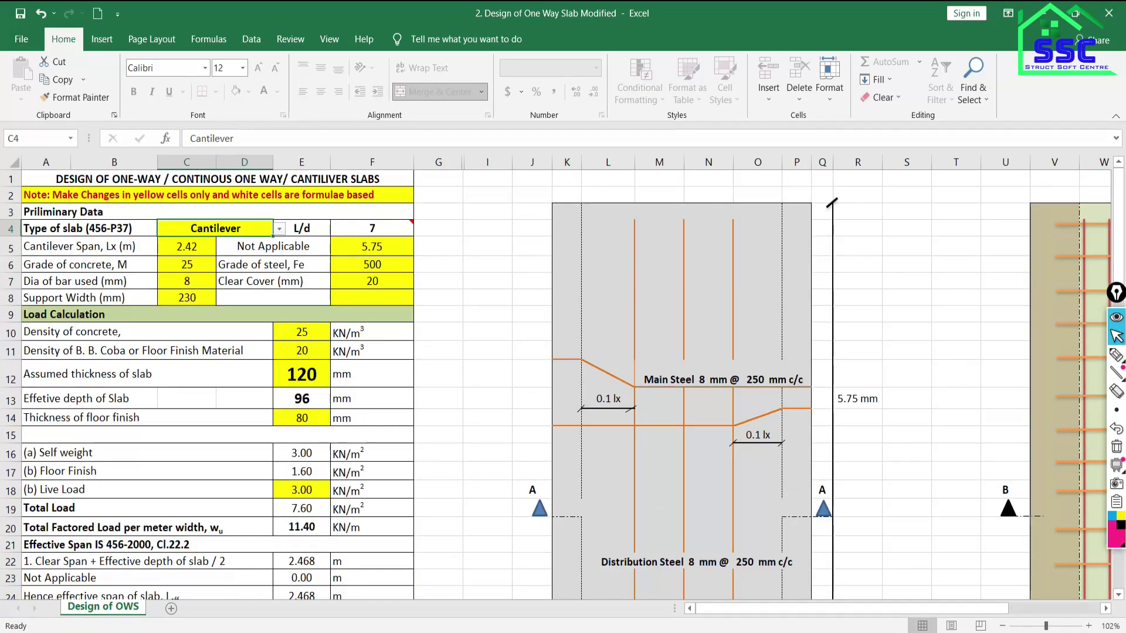
- Open the workbook 3. Design of Two Way Slab and review its input data, load calculation and flexure check
key(alt+Tab)
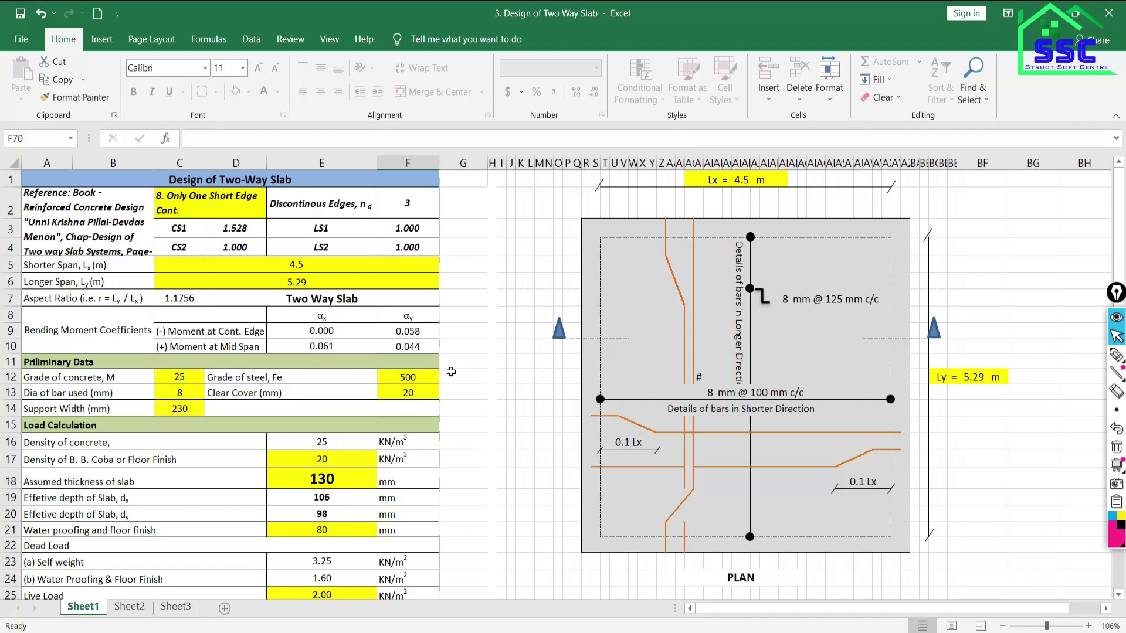
scroll(451, 374, down, 5)
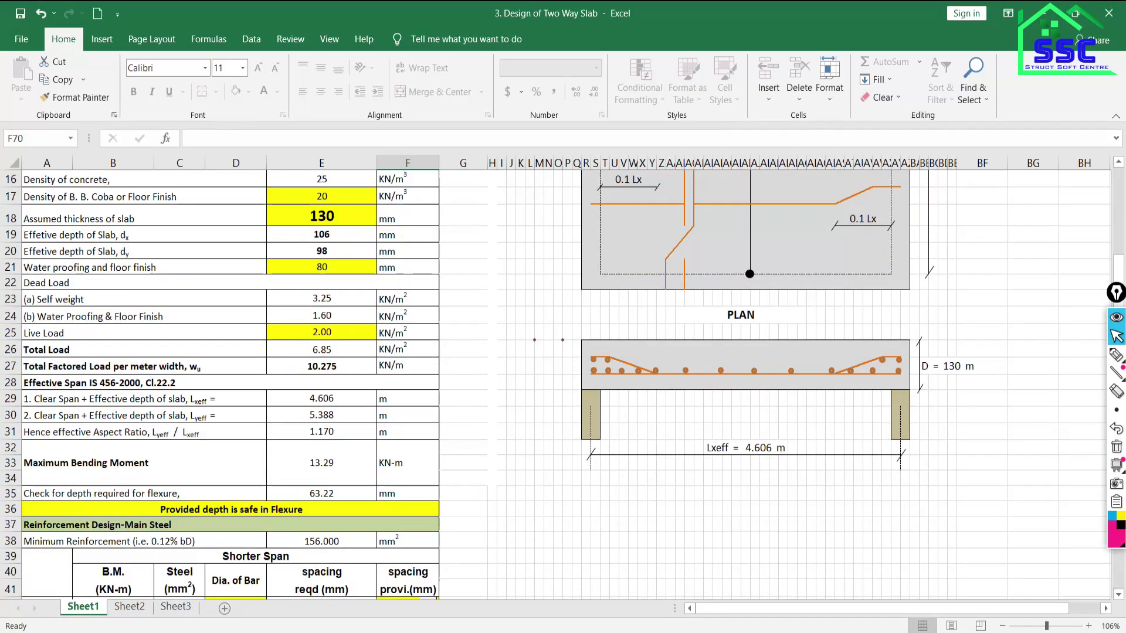
- Open the workbook 4. Staircase Design Final and review its trial depth, loads, safety checks, reinforcement detailing and staircase schedule
key(alt+Tab)
click(158, 153)
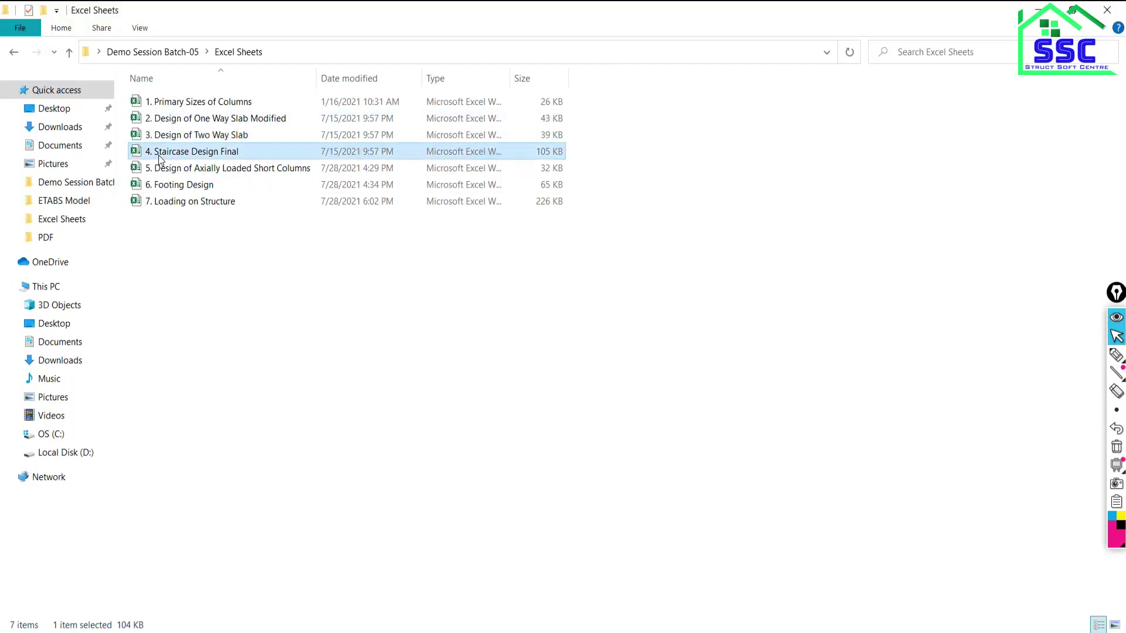
key(alt+Tab)
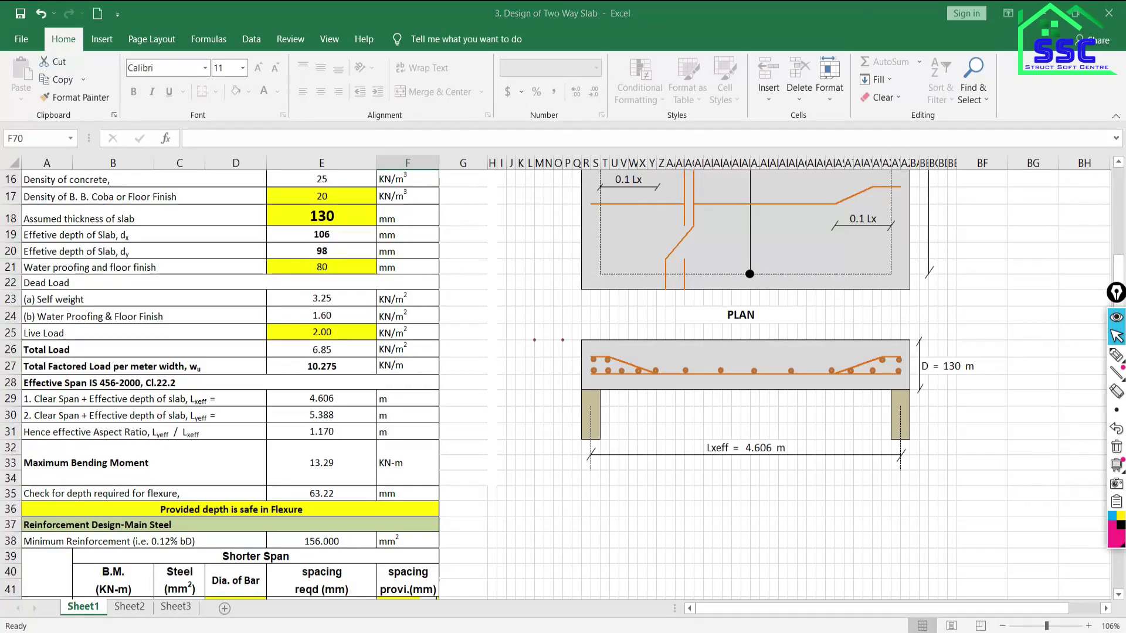
key(alt+Tab)
key(alt+Tab)
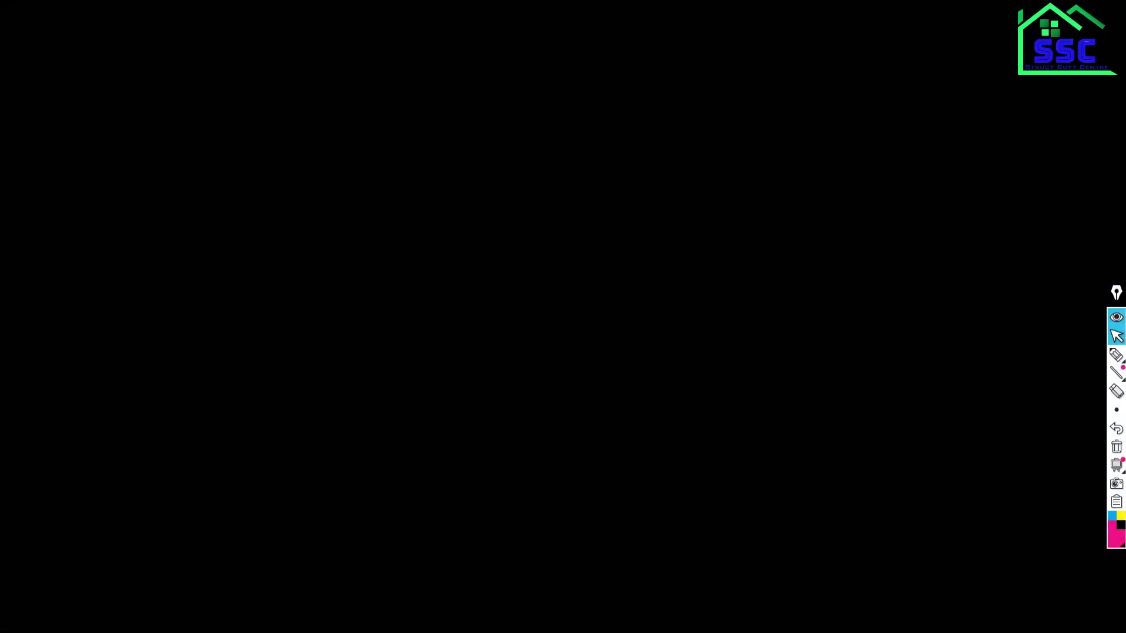
key(alt+Tab)
scroll(268, 394, up, 4)
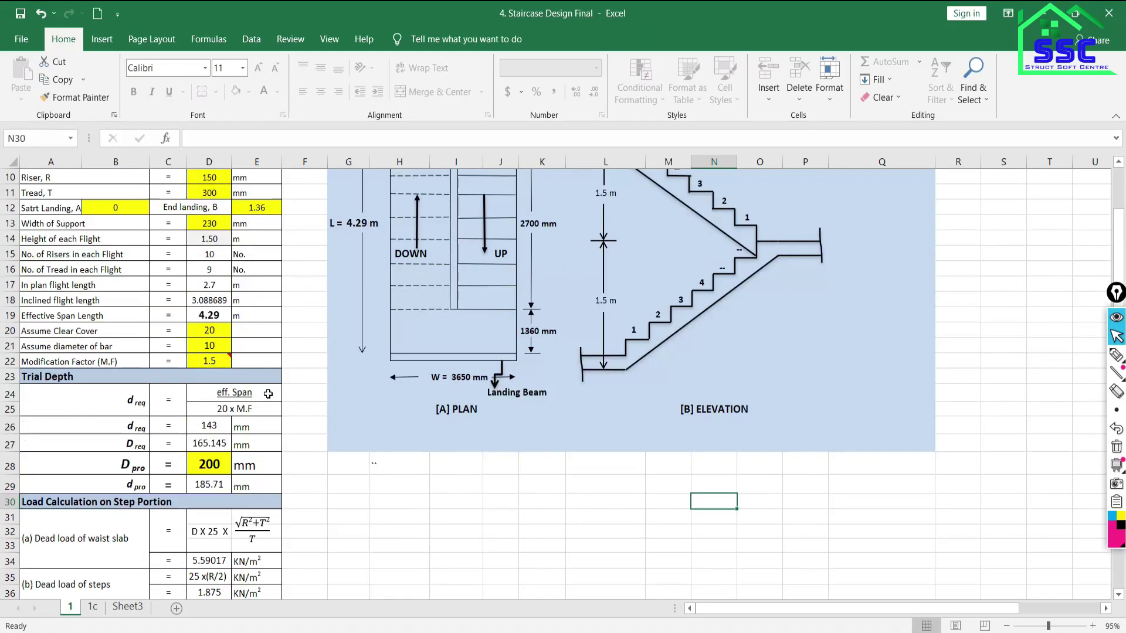
scroll(343, 392, up, 3)
scroll(344, 386, down, 6)
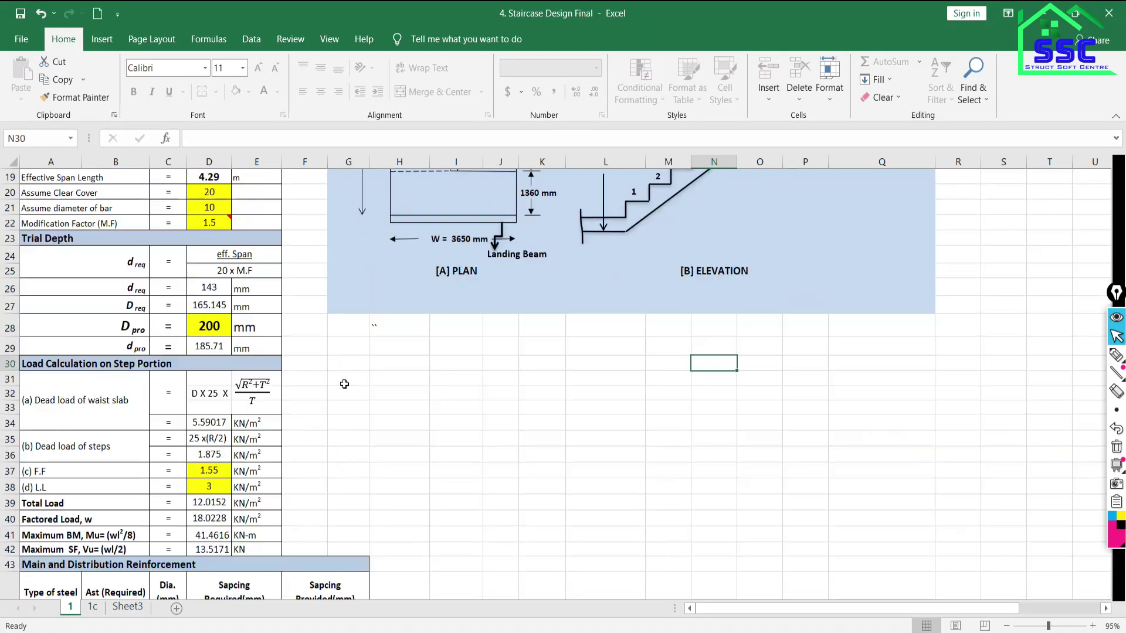
scroll(344, 384, down, 10)
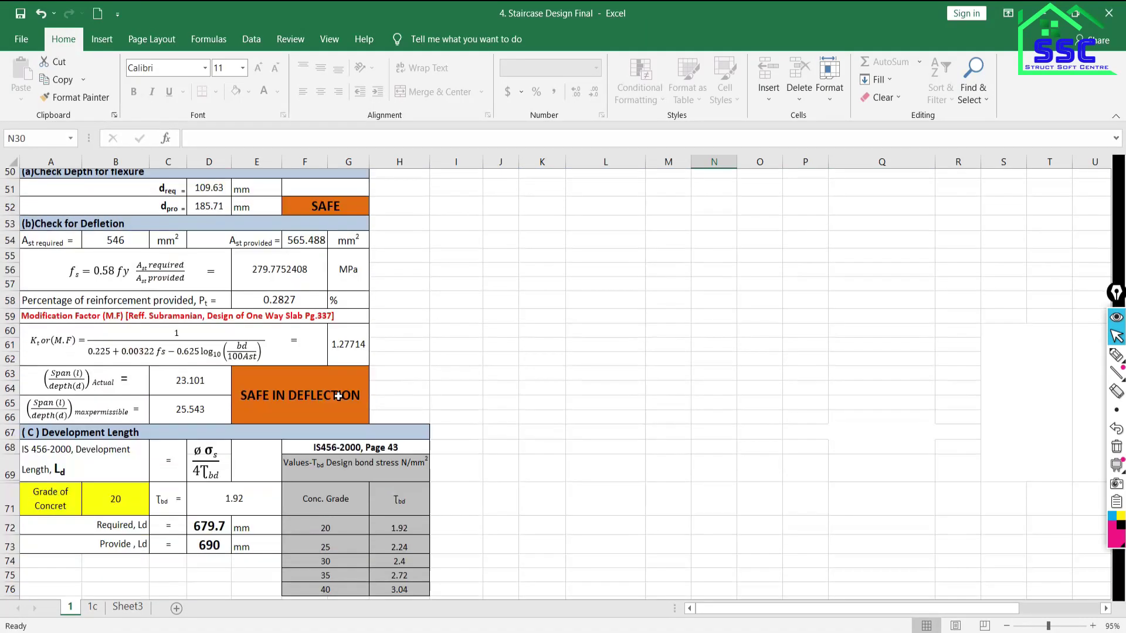
scroll(338, 397, down, 8)
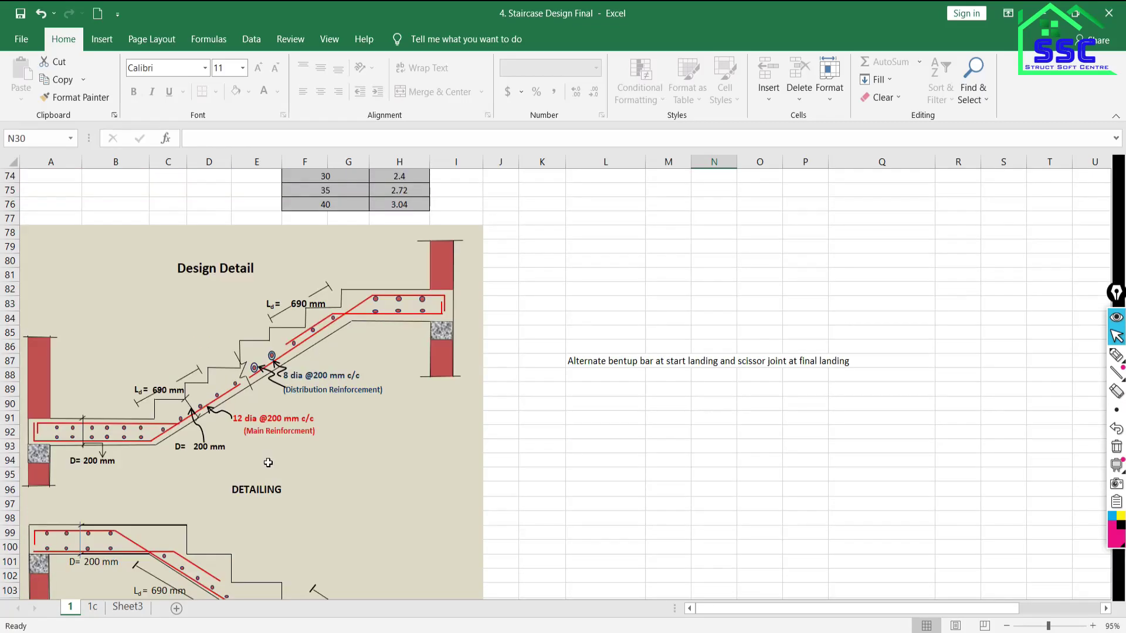
scroll(268, 462, down, 8)
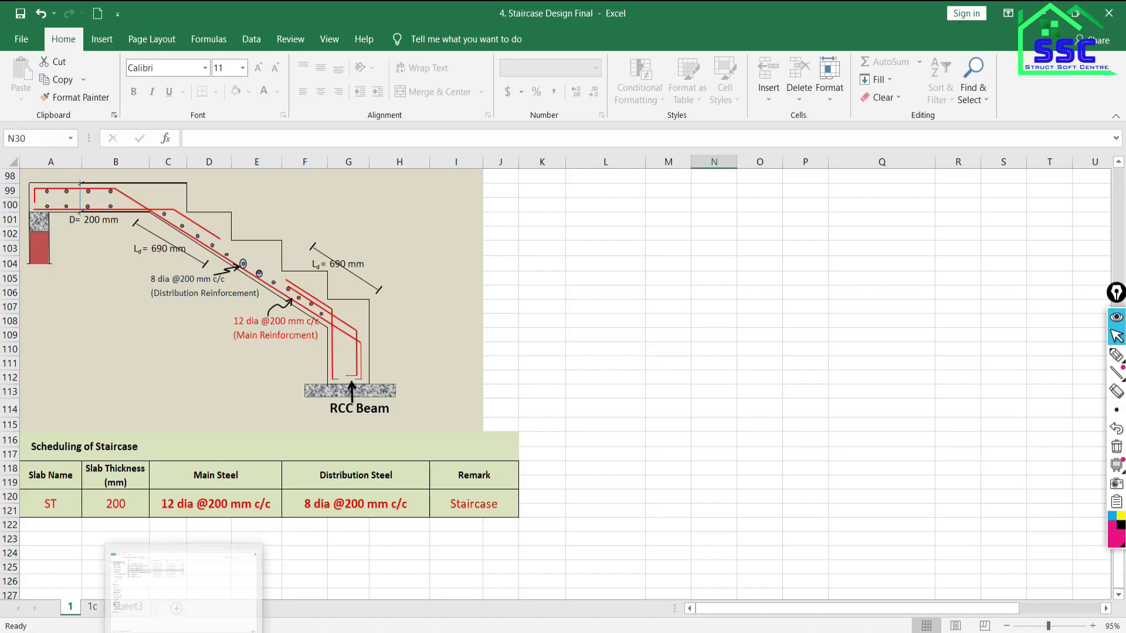
- Open the workbook 6. Footing Design and review the square/rectangular footing calculation on the Box Footing Design sheet
click(182, 587)
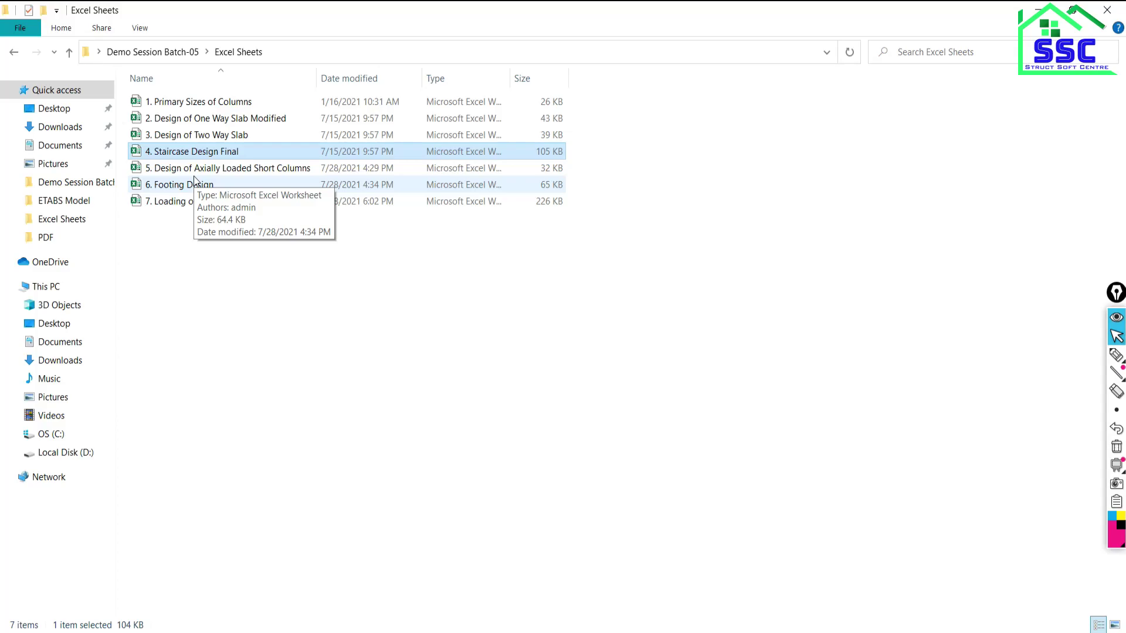
key(alt+Tab)
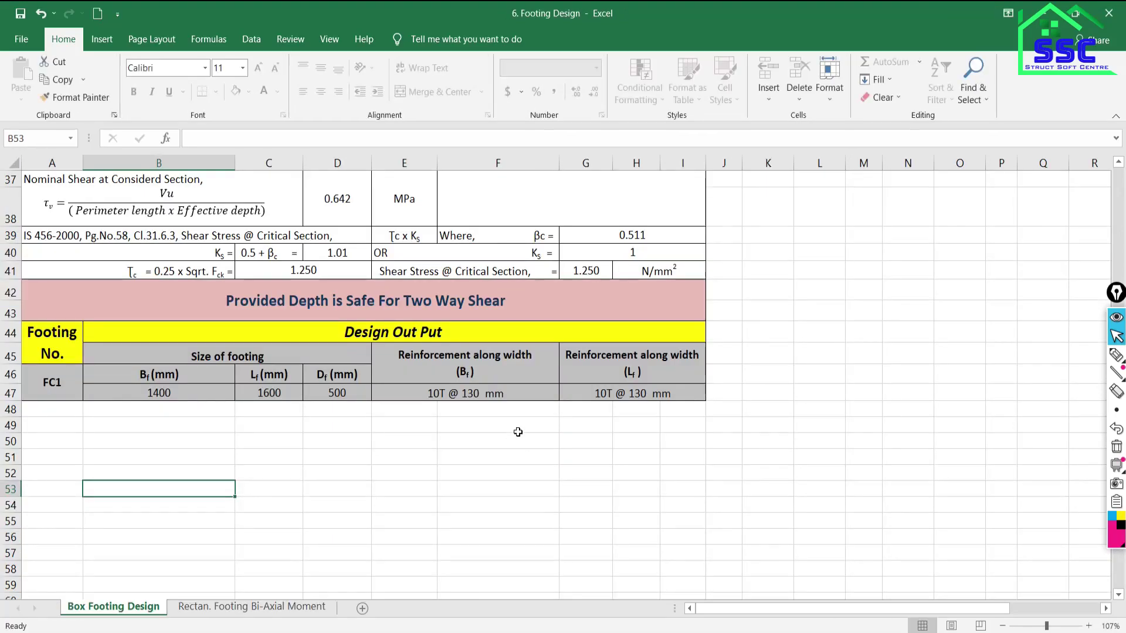
scroll(487, 374, up, 12)
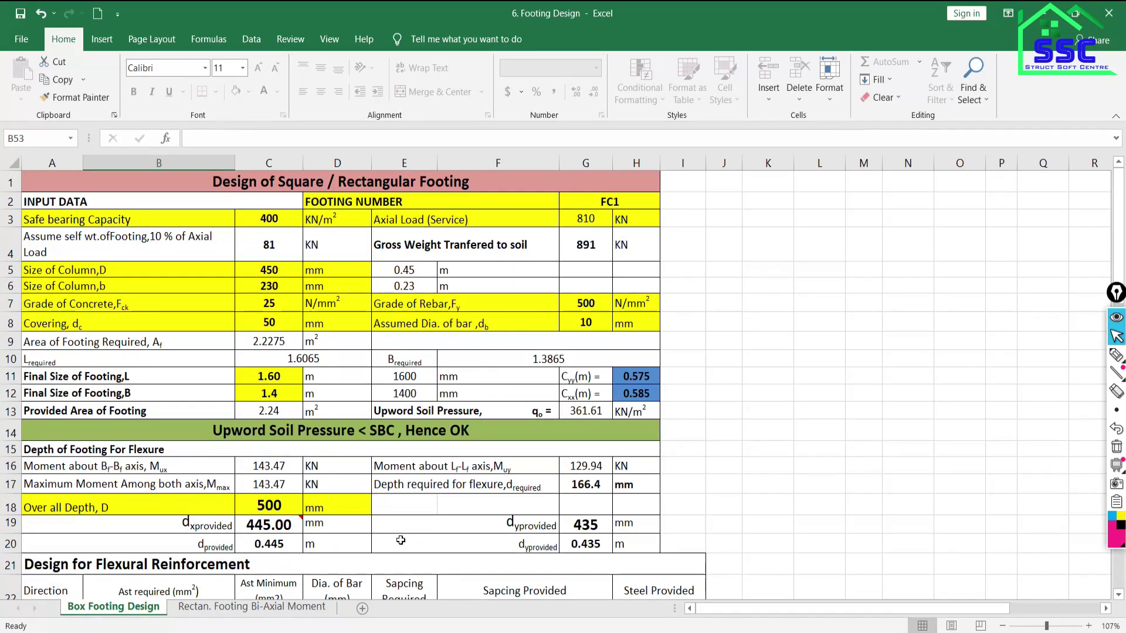
- Minimize the footing workbook and switch to AutoCAD to show the typical floor plan in 2. Architectural Plan.dwg
mouse_move(259, 630)
mouse_move(220, 630)
click(1042, 13)
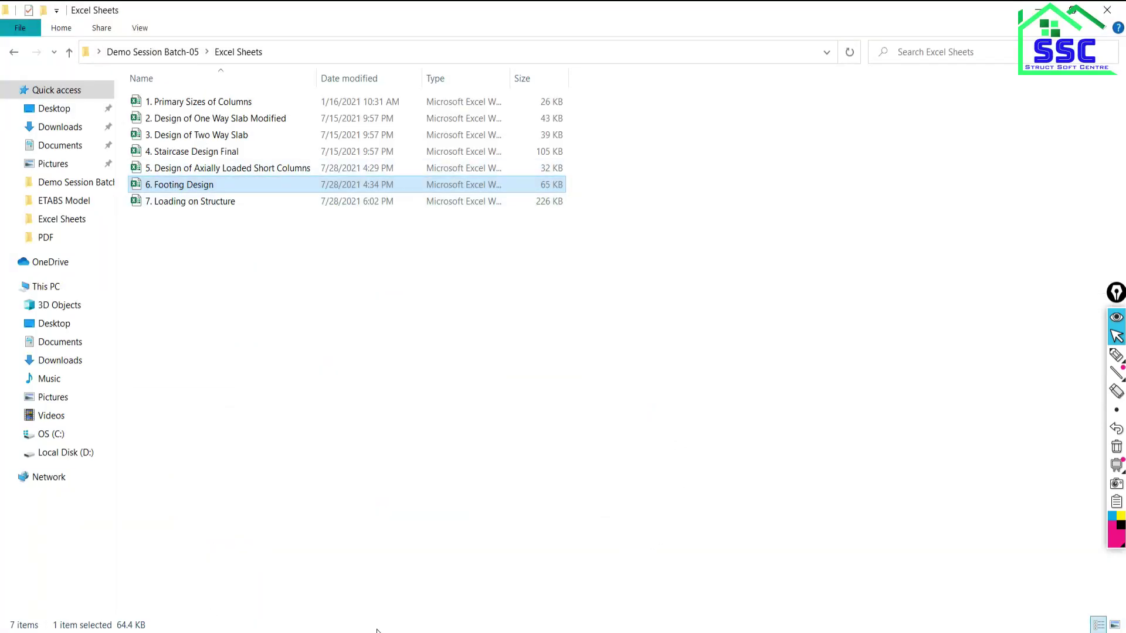
key(alt+Tab)
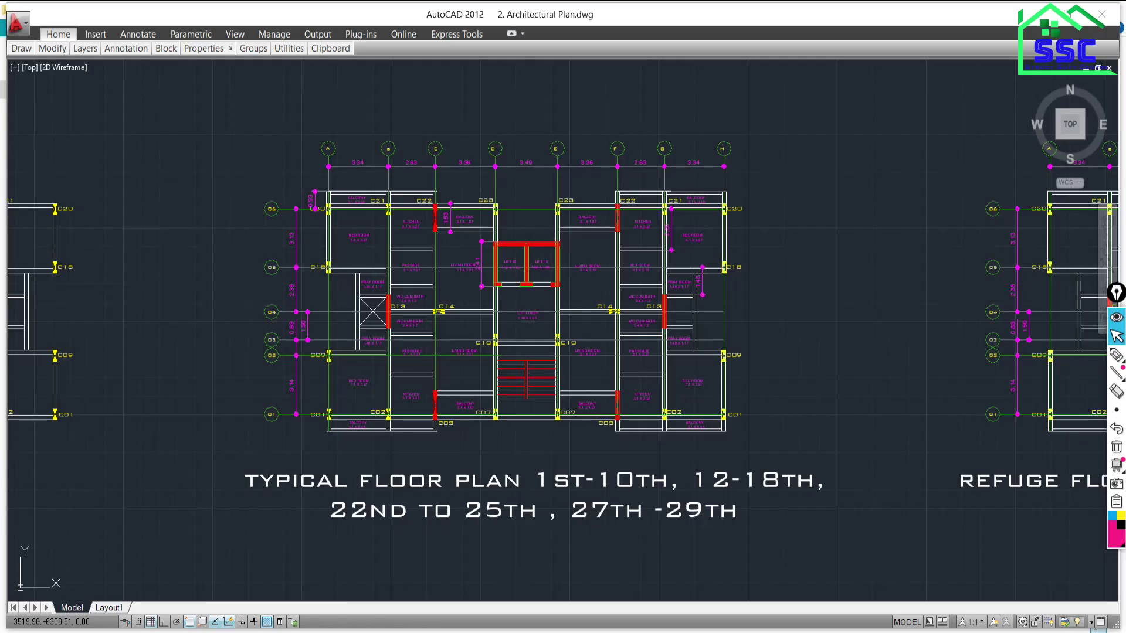
- Switch to the ETABS G+5 Irregular model to show its longitudinal reinforcing in the 3-D view
key(alt+Tab)
mouse_move(692, 358)
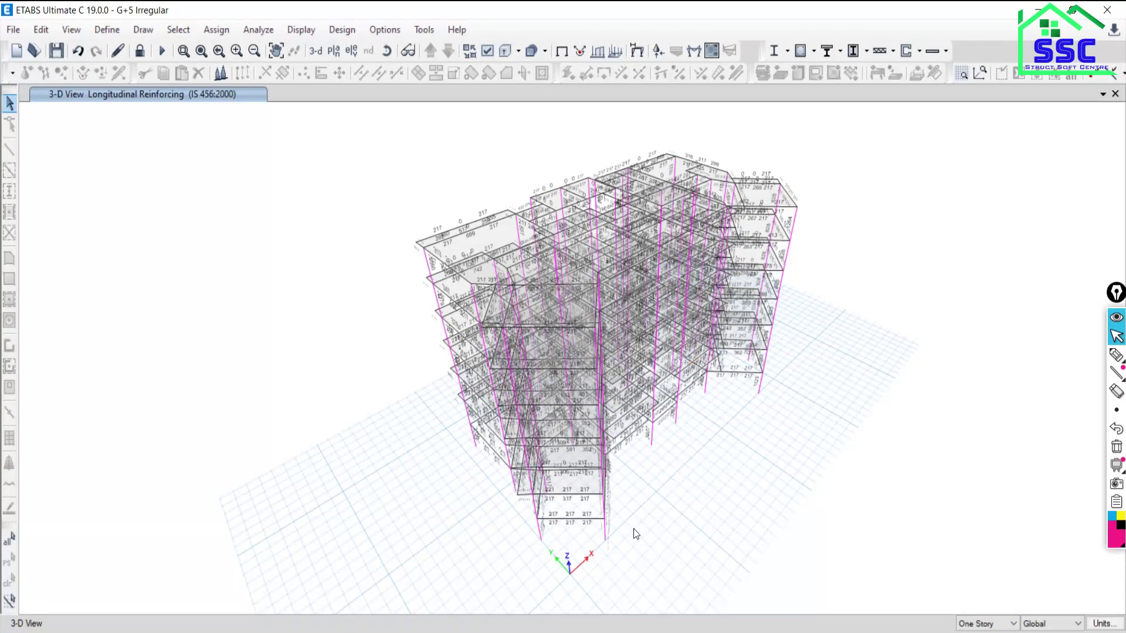
mouse_move(472, 630)
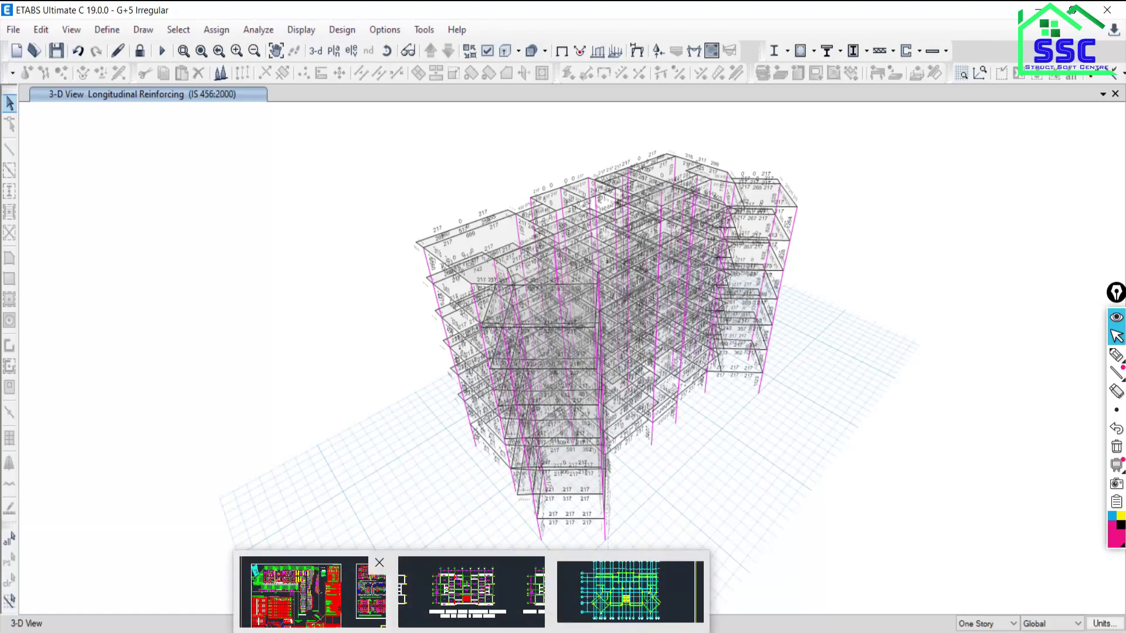
mouse_move(620, 394)
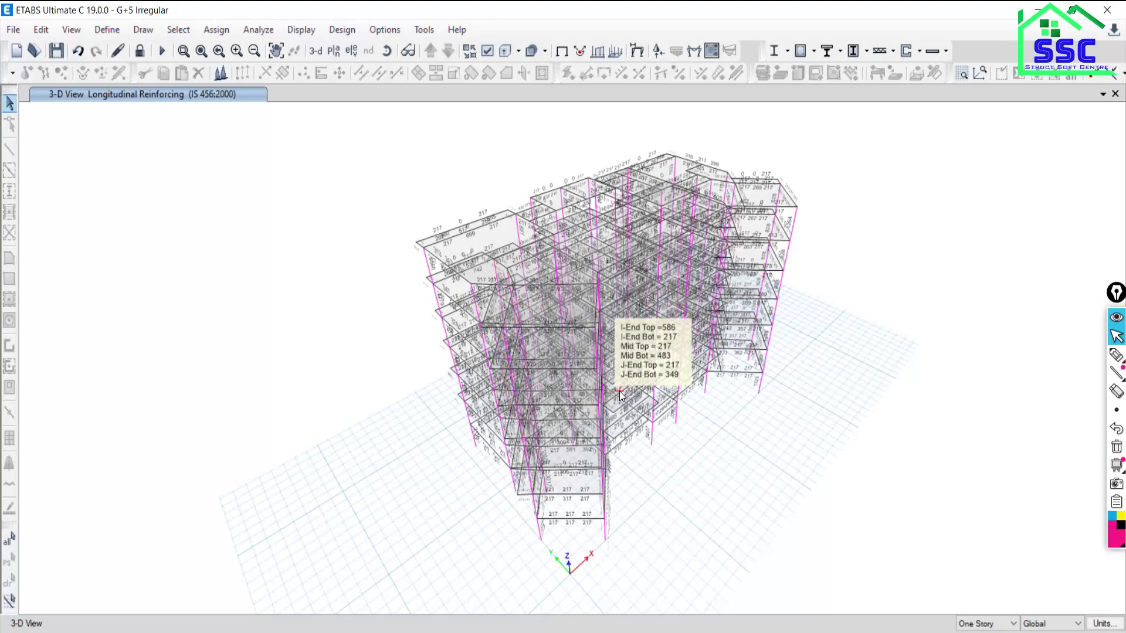
key(alt+Tab)
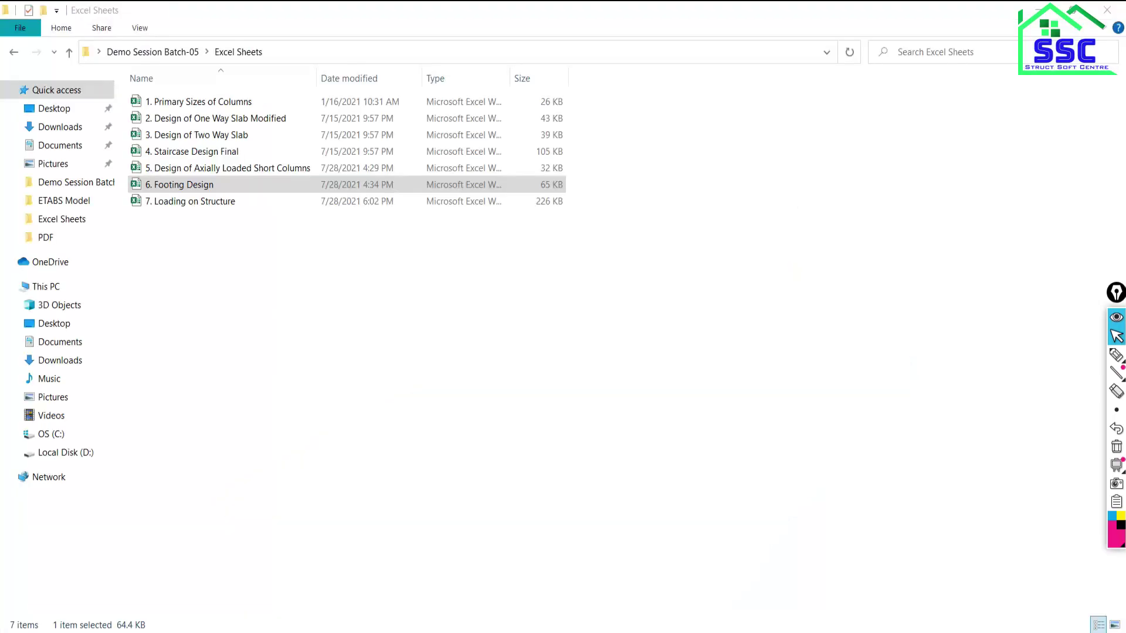
key(alt+Tab)
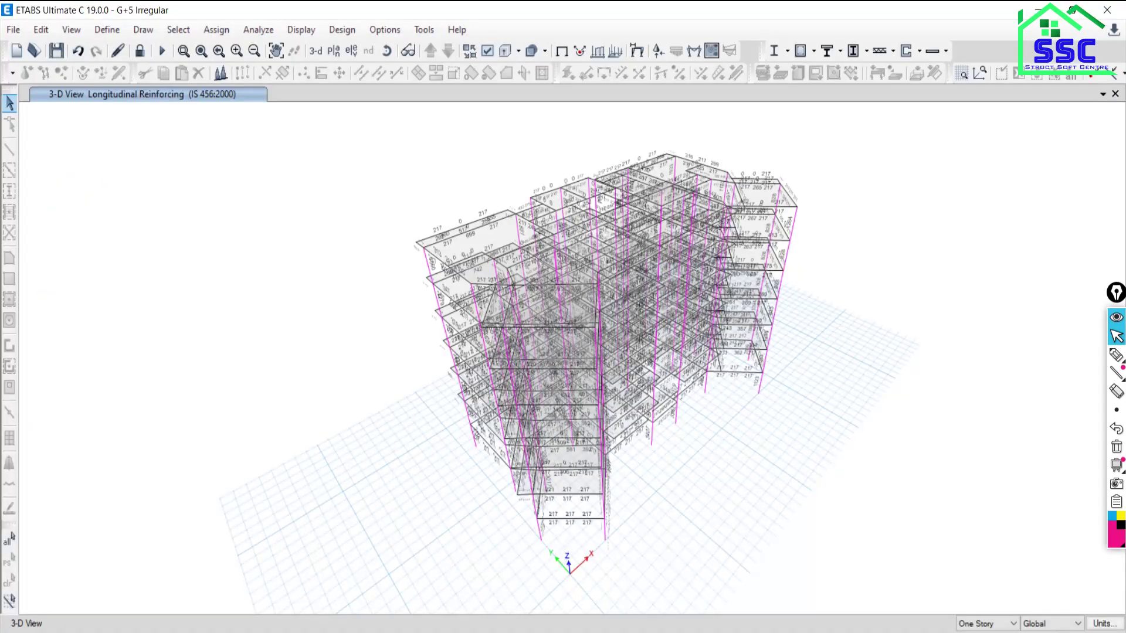
key(alt+Tab)
mouse_move(425, 280)
key(ctrl+shift+b)
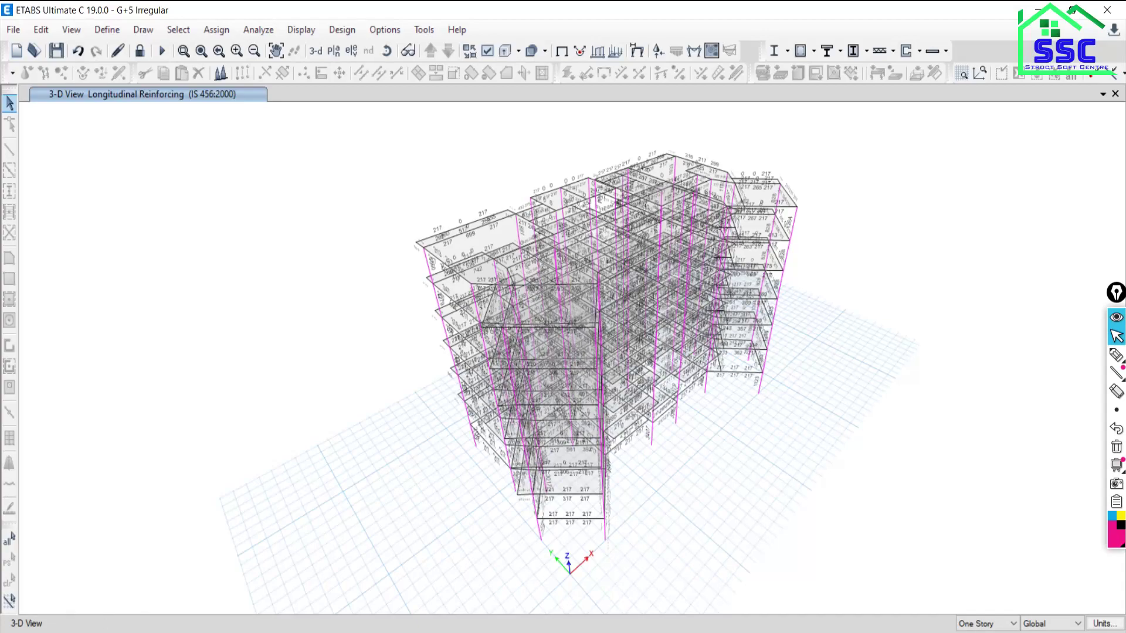
- Switch to AutoCAD's 3. G+5 Over all.dwg and survey its sheets, focusing on the 1st floor beam schedule
key(alt+Tab)
key(alt+Tab)
key(alt+Tab)
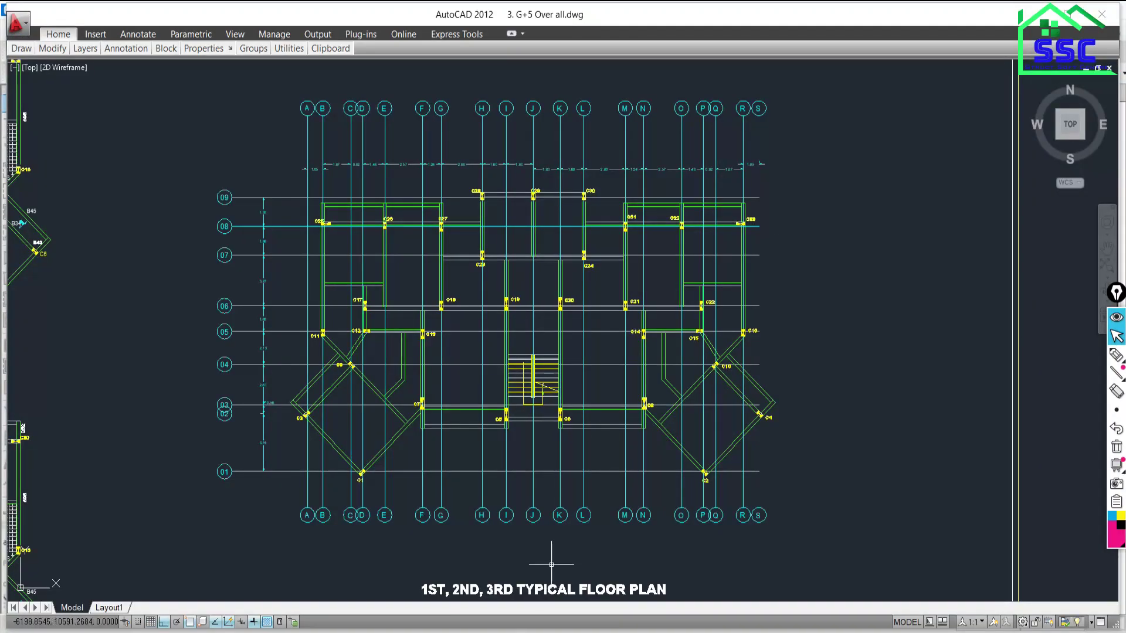
scroll(565, 598, down, 3)
scroll(828, 352, down, 6)
middle_drag(828, 375, 602, 377)
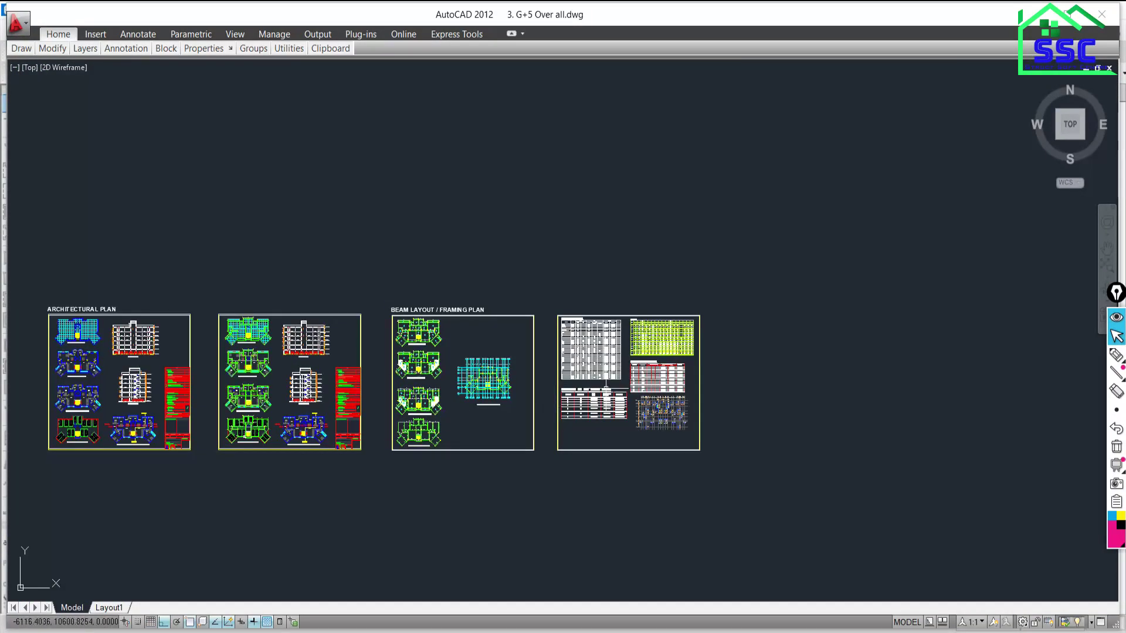
scroll(602, 377, up, 6)
scroll(551, 231, up, 5)
scroll(571, 263, down, 2)
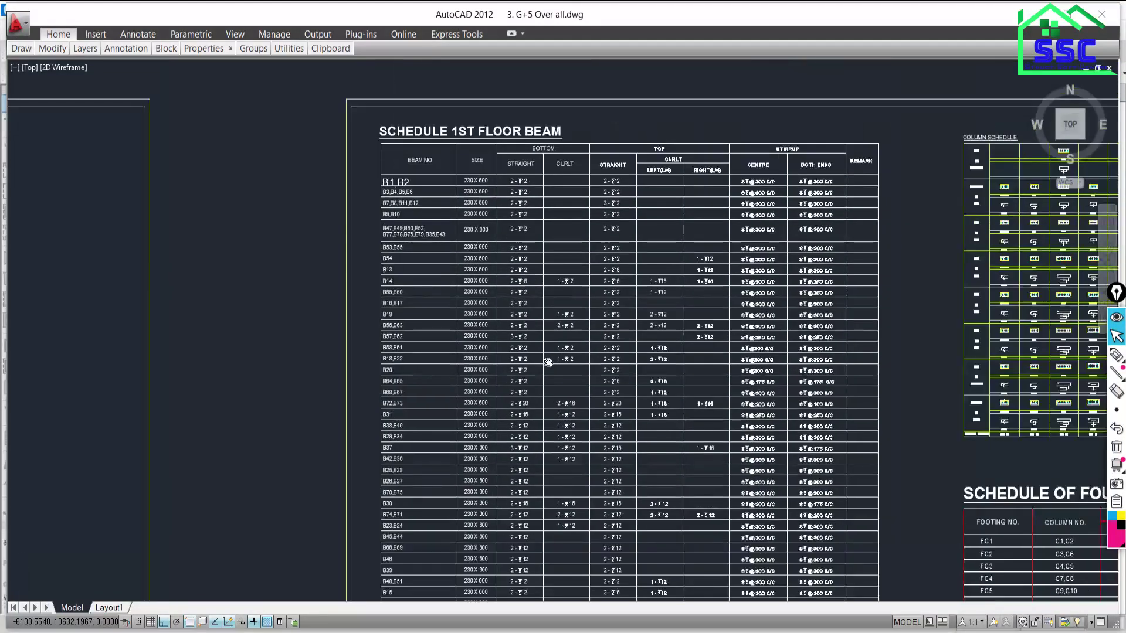
scroll(566, 211, up, 2)
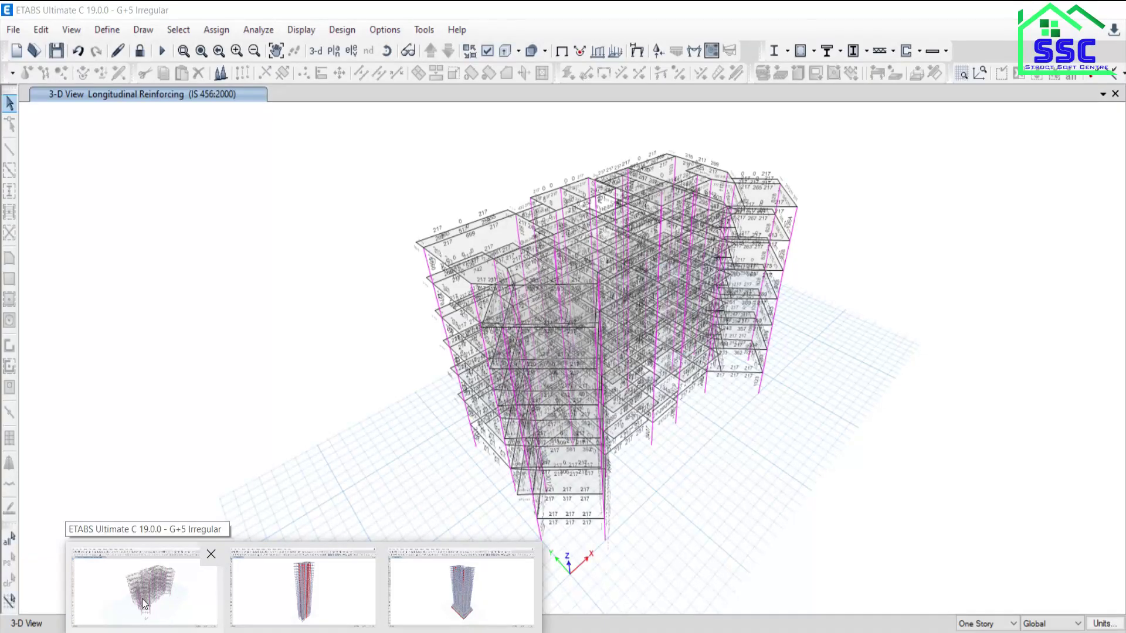
- Return to the ETABS G+5 Irregular model and examine the longitudinal reinforcement areas of the top-storey beams
click(145, 604)
scroll(527, 282, up, 3)
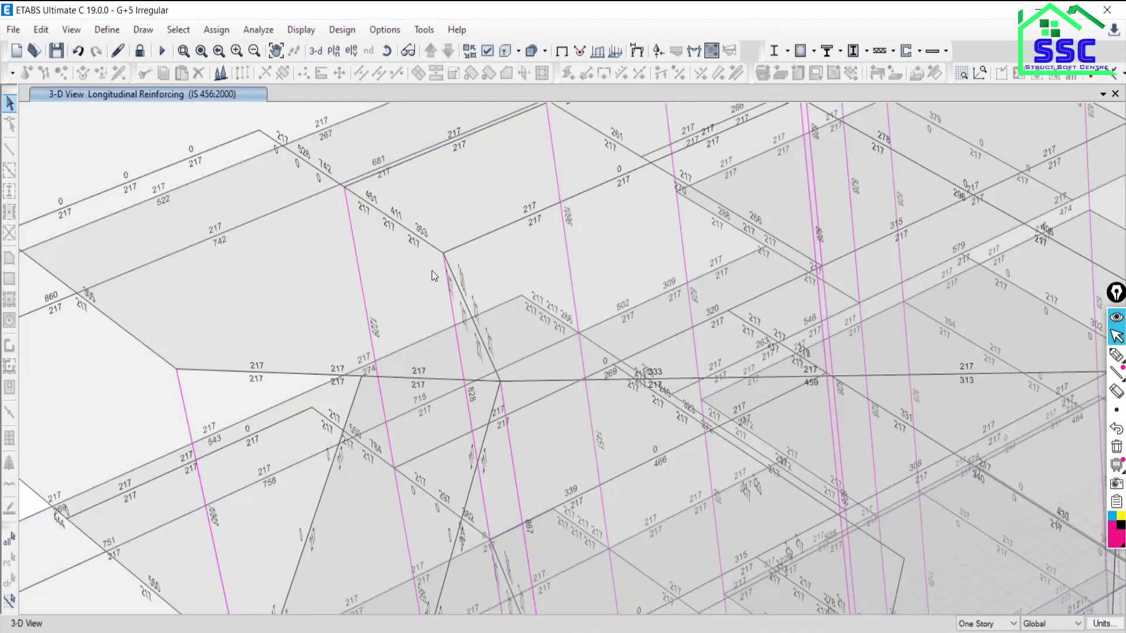
scroll(411, 264, down, 5)
scroll(366, 218, up, 5)
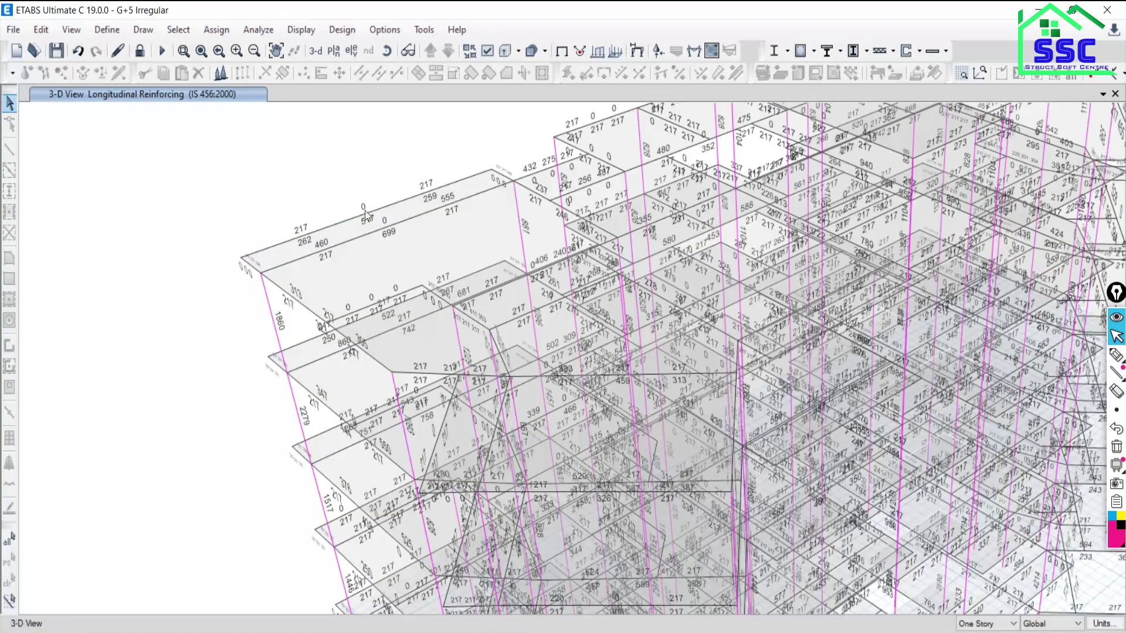
scroll(366, 215, up, 3)
mouse_move(484, 177)
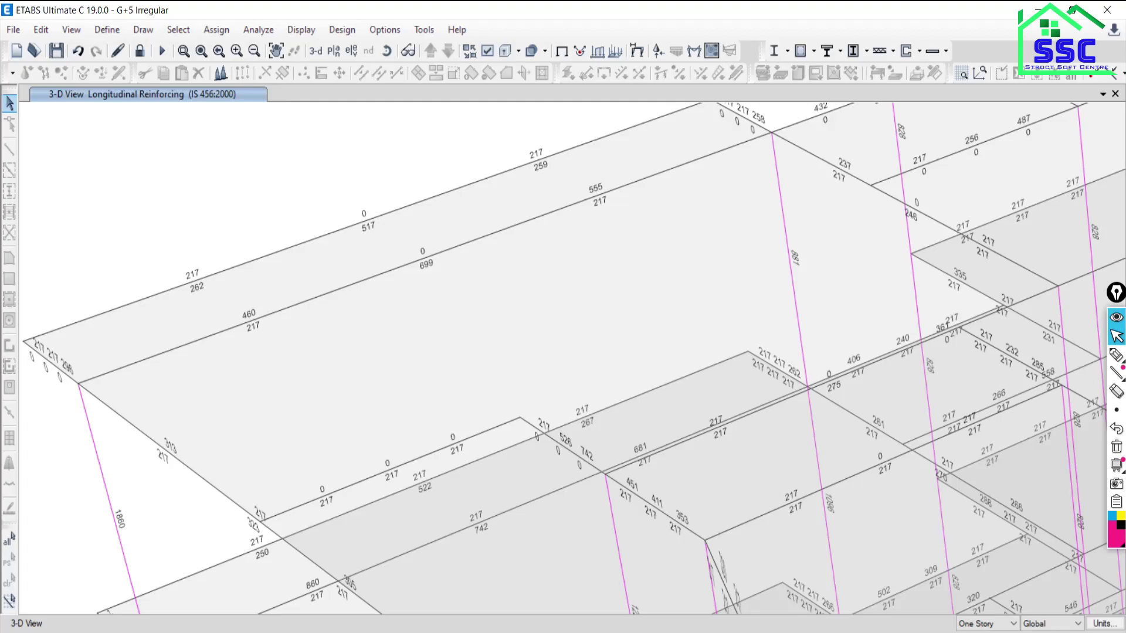
- Switch back to 3. G+5 Over all.dwg in AutoCAD and review the bar and stirrup entries of the 1st floor beam schedule
key(alt+Tab)
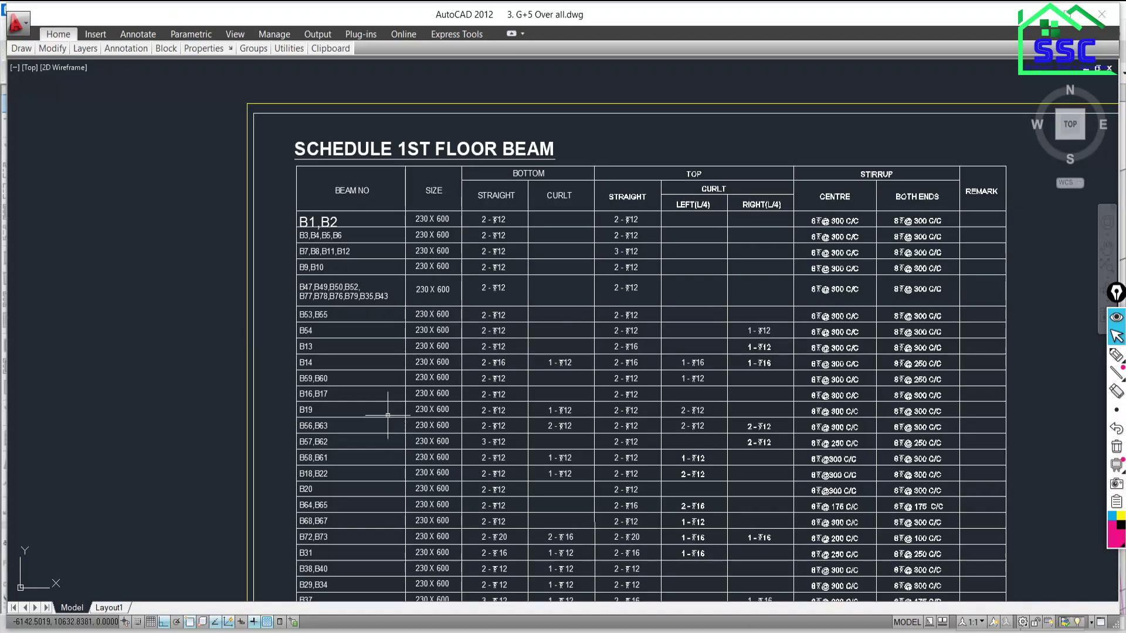
scroll(387, 415, down, 4)
scroll(472, 439, up, 3)
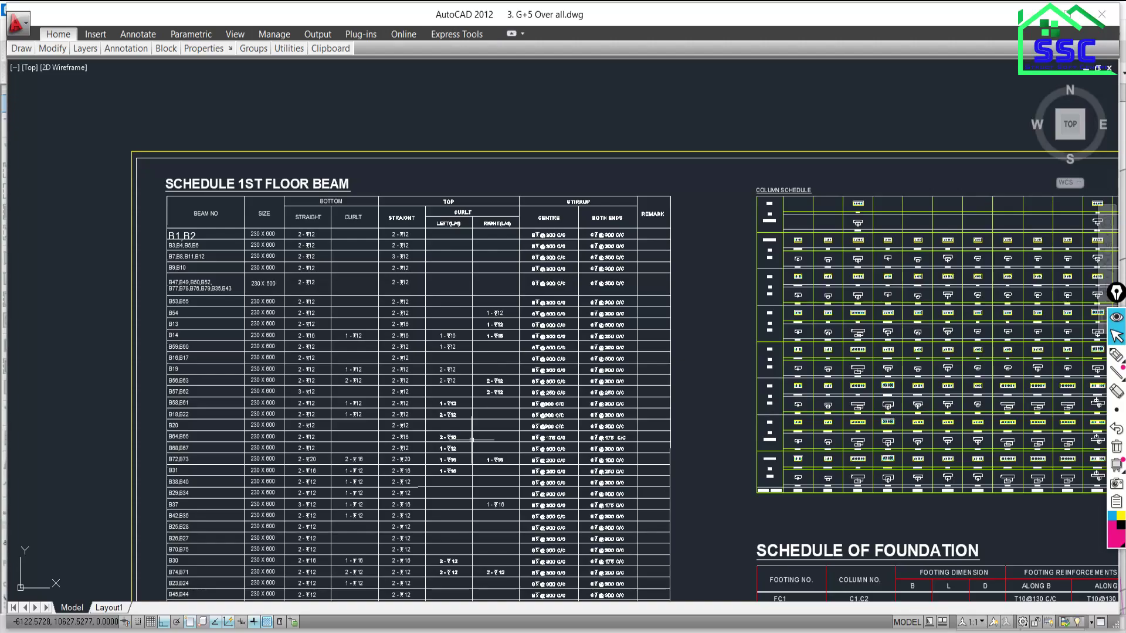
scroll(305, 281, down, 2)
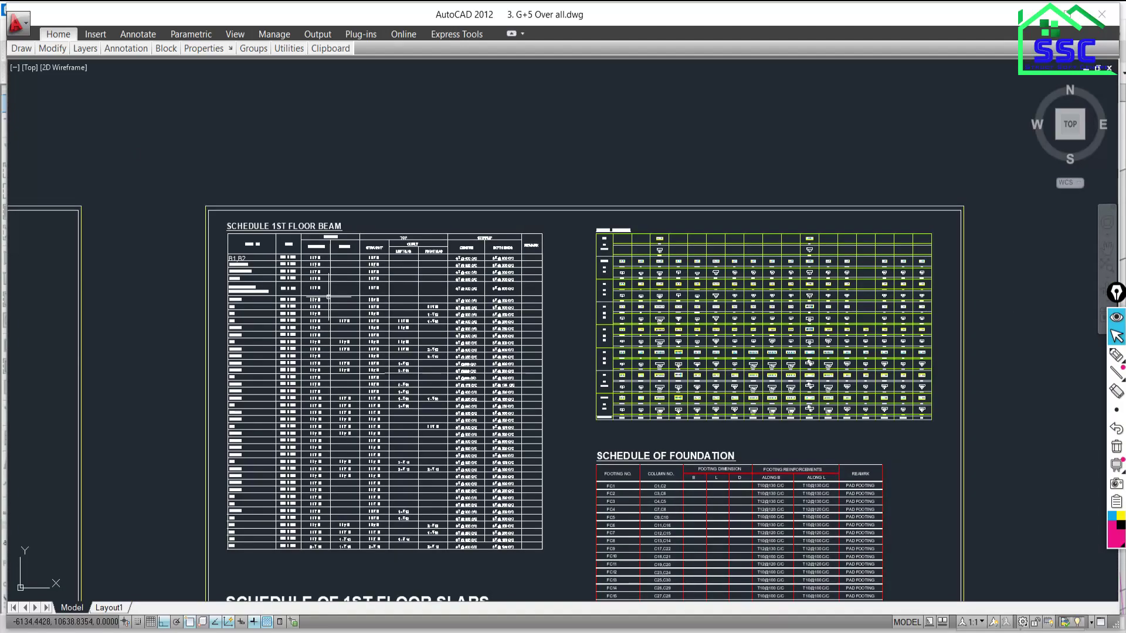
scroll(329, 297, up, 1)
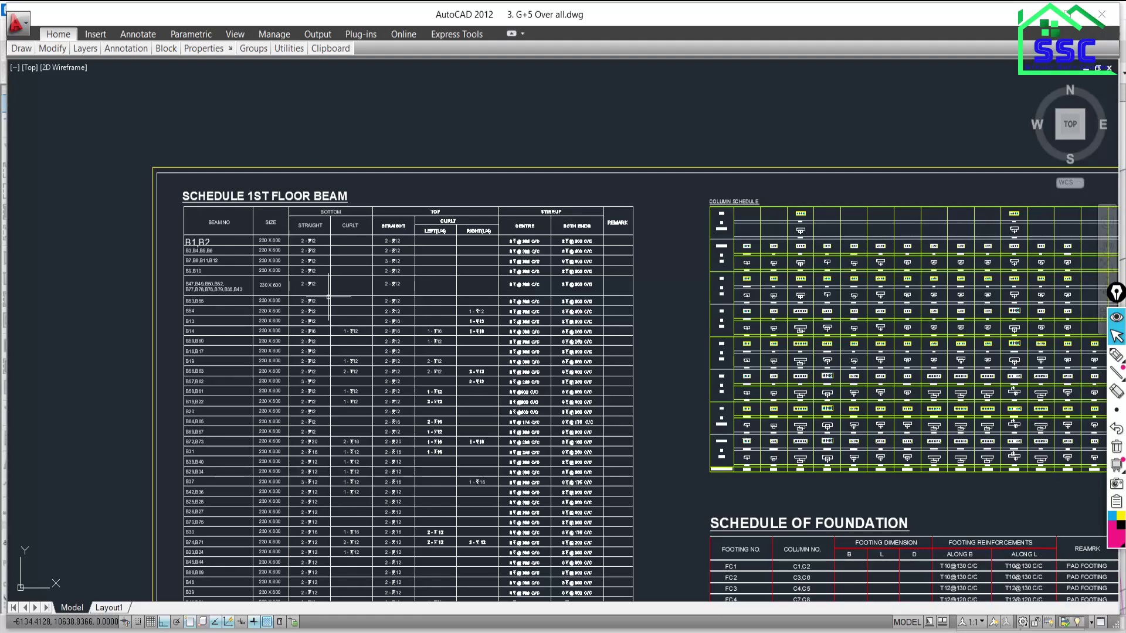
scroll(322, 277, down, 2)
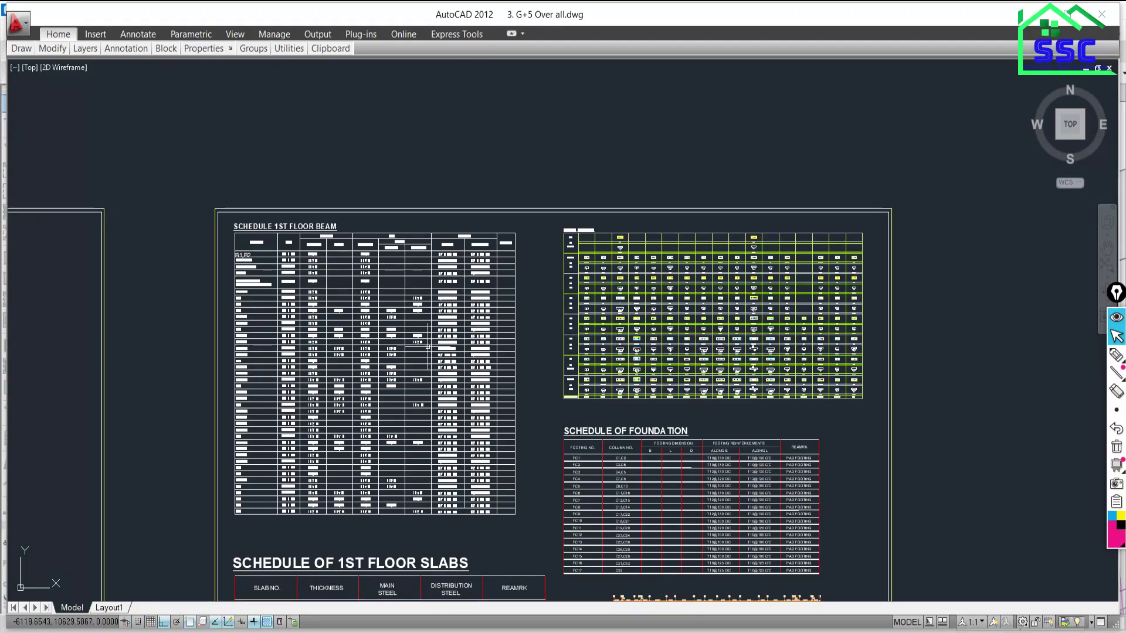
- Review the column schedule, foundation schedule, footing layout and schedule of 1st floor slabs on the same sheet
scroll(375, 352, up, 3)
scroll(287, 158, down, 2)
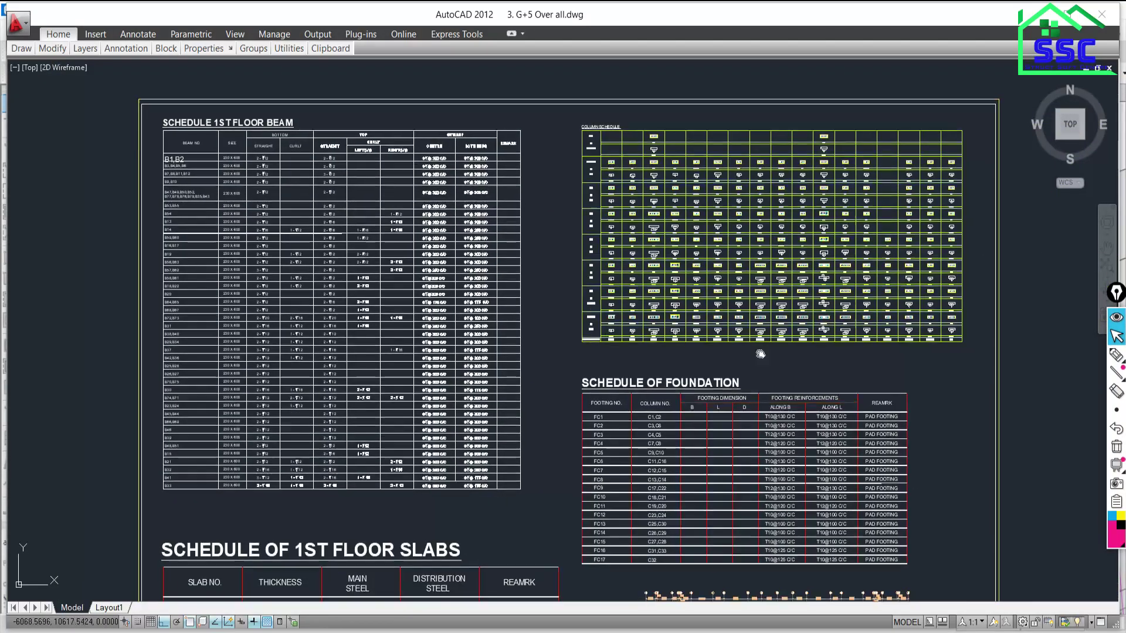
middle_drag(760, 354, 616, 348)
scroll(623, 511, down, 2)
scroll(619, 413, up, 2)
middle_drag(483, 385, 559, 411)
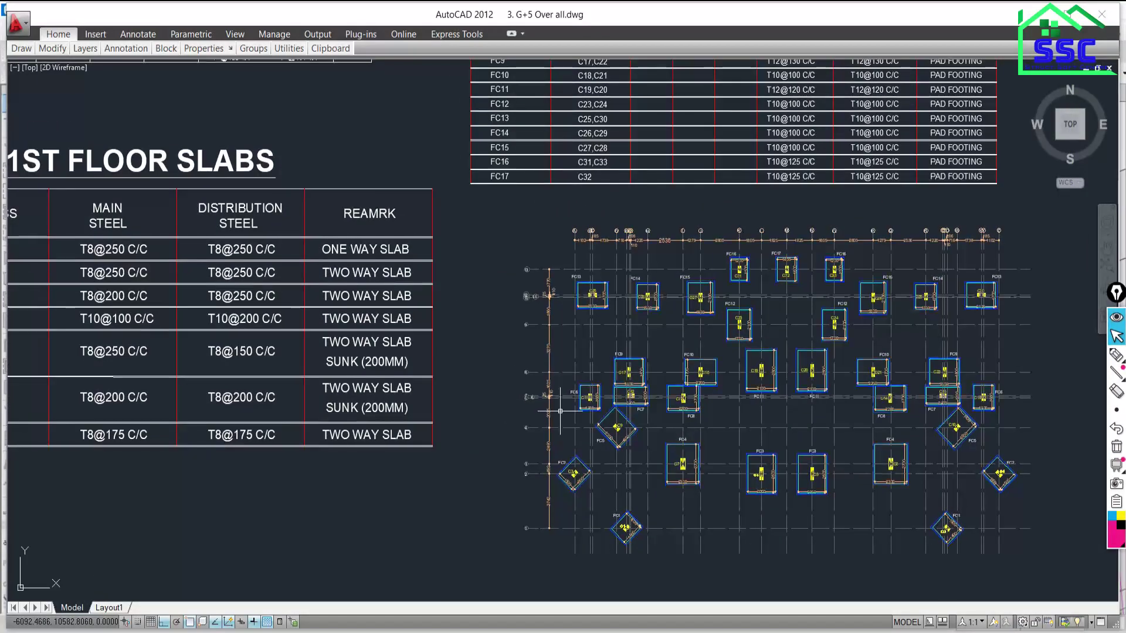
middle_drag(234, 281, 469, 359)
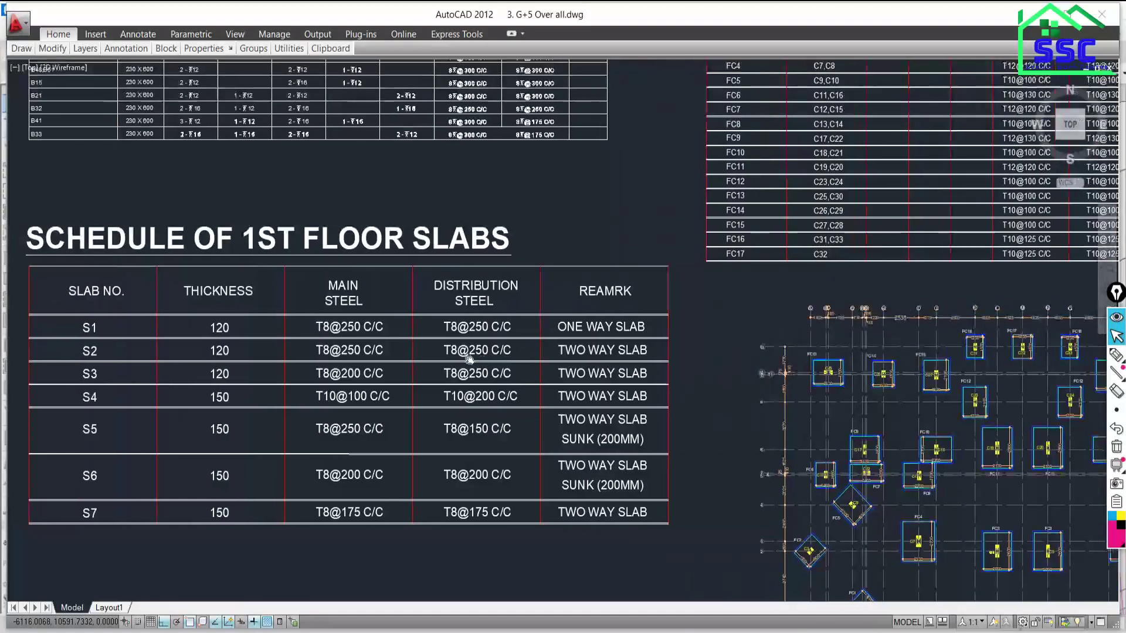
scroll(394, 344, down, 4)
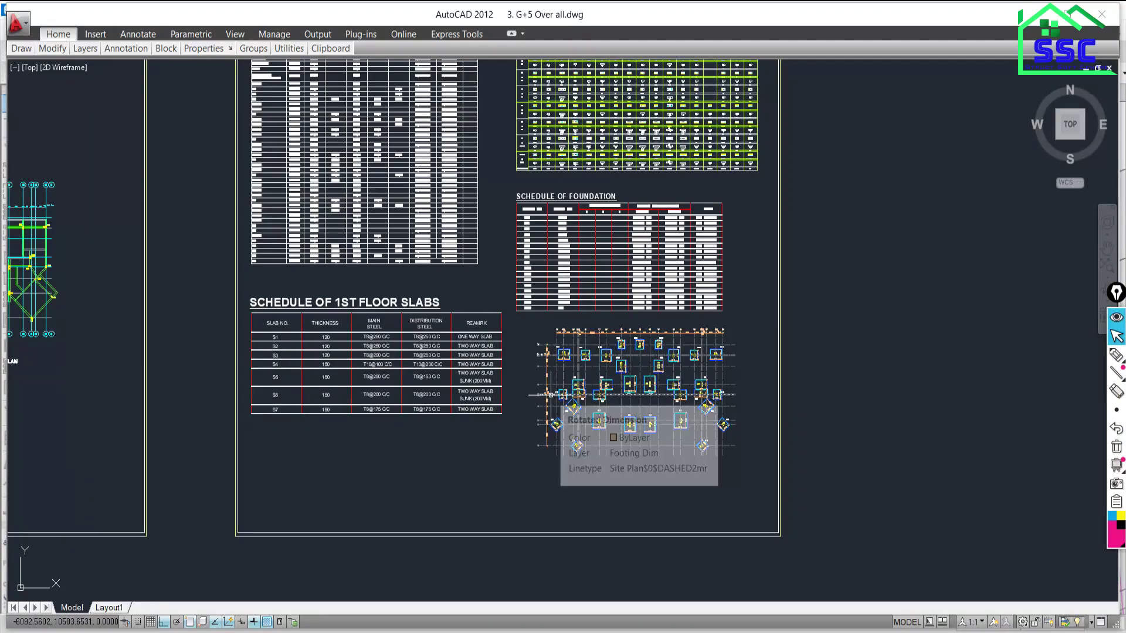
mouse_move(550, 395)
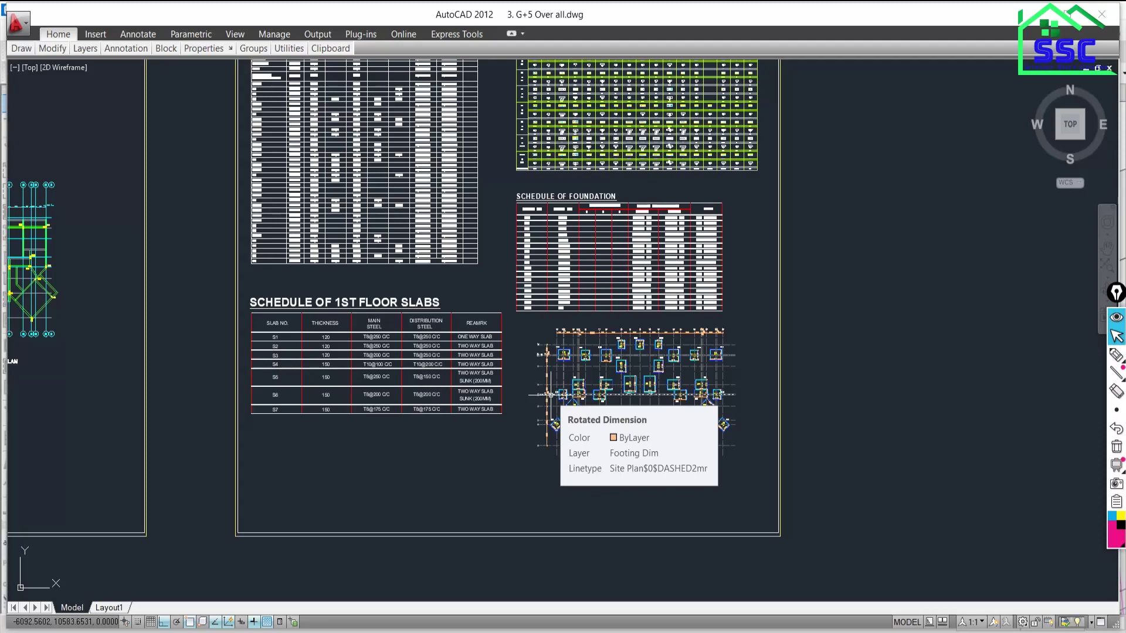
middle_drag(464, 273, 479, 355)
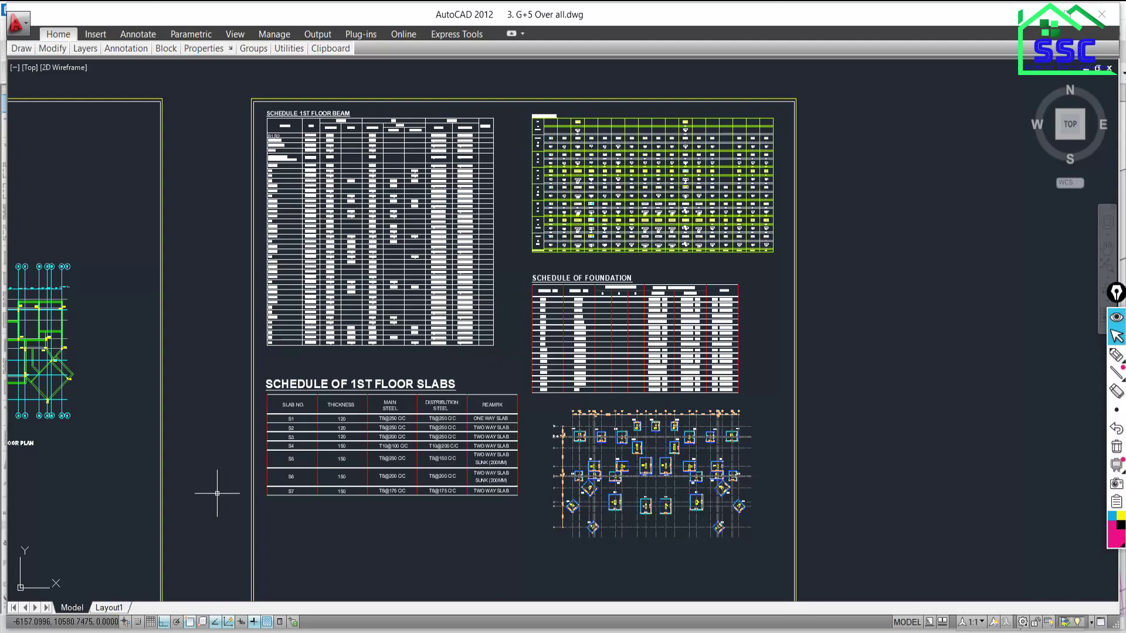
- Check the Google Meet window, then return to the AutoCAD drawing and inspect the foundation and slab schedules
click(68, 604)
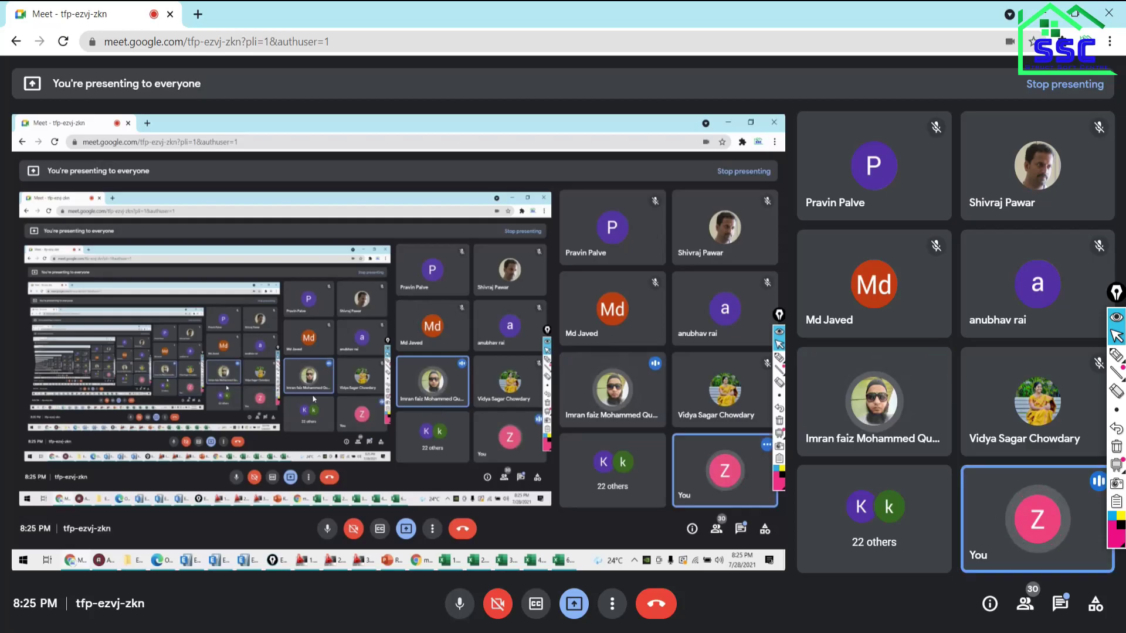
key(alt+Tab)
scroll(538, 337, up, 3)
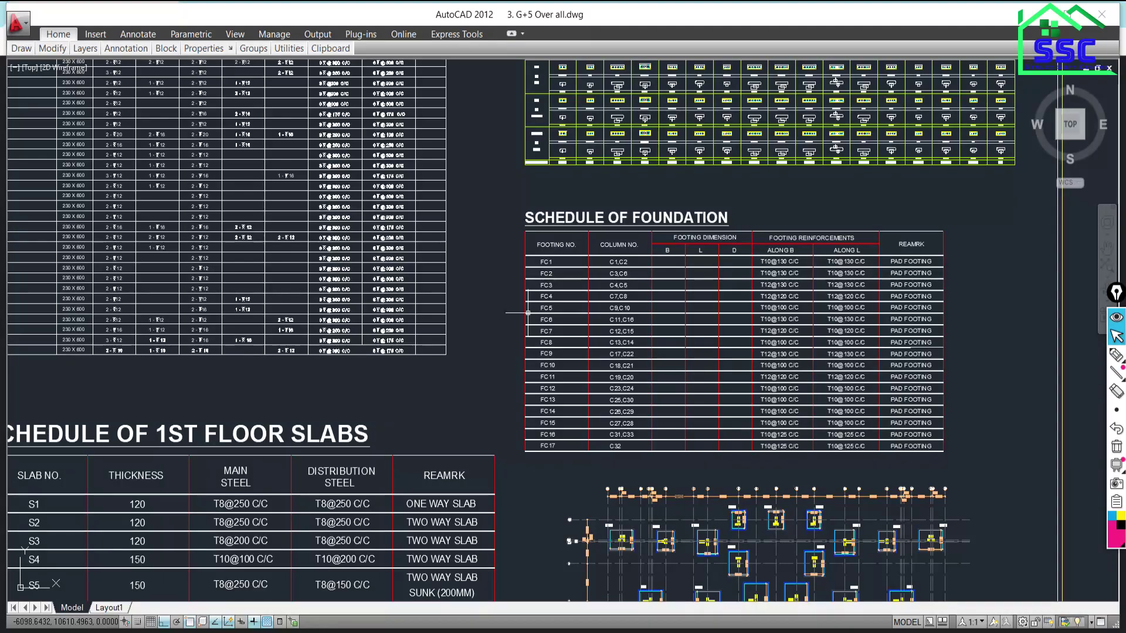
middle_drag(478, 372, 530, 293)
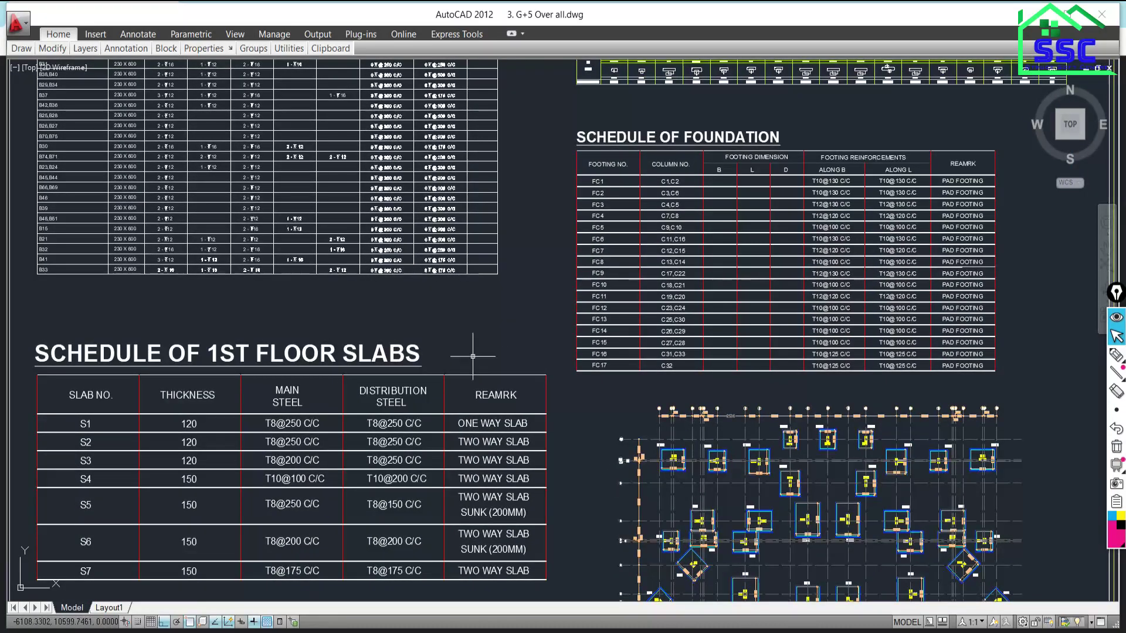
mouse_move(472, 356)
middle_down()
mouse_move(529, 307)
mouse_move(497, 556)
middle_up()
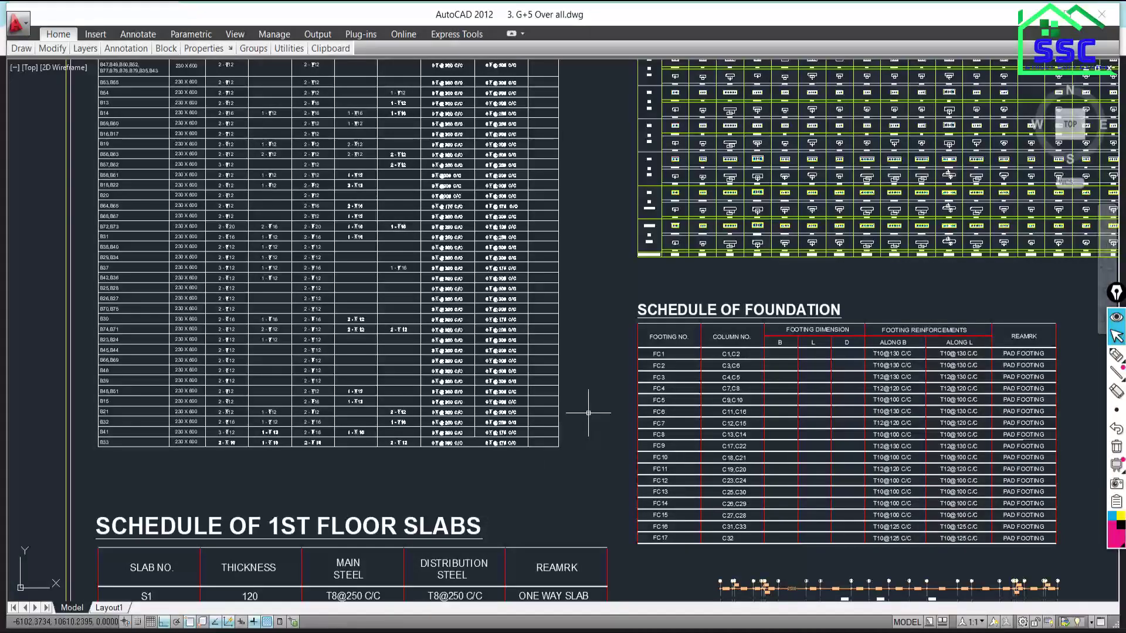
- Examine the C1, C2 ground-to-base column detail, pointing out its stirrups, the 6-T16 + 2-T12 bars and the 450 mm wide section
scroll(642, 340, up, 10)
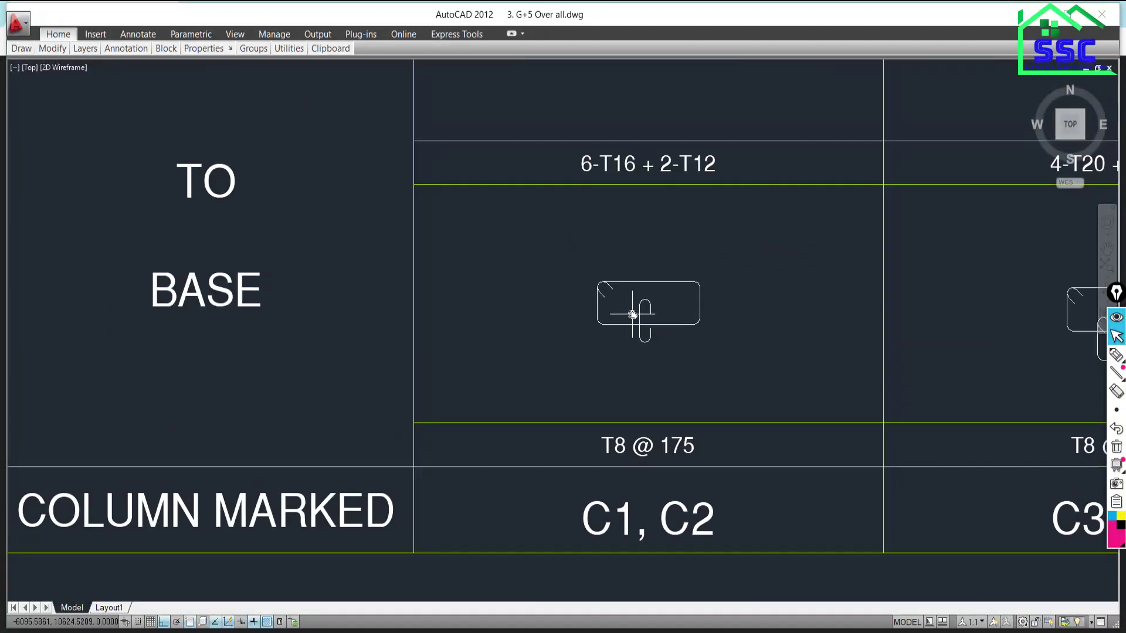
middle_drag(632, 314, 574, 407)
click(494, 354)
click(624, 415)
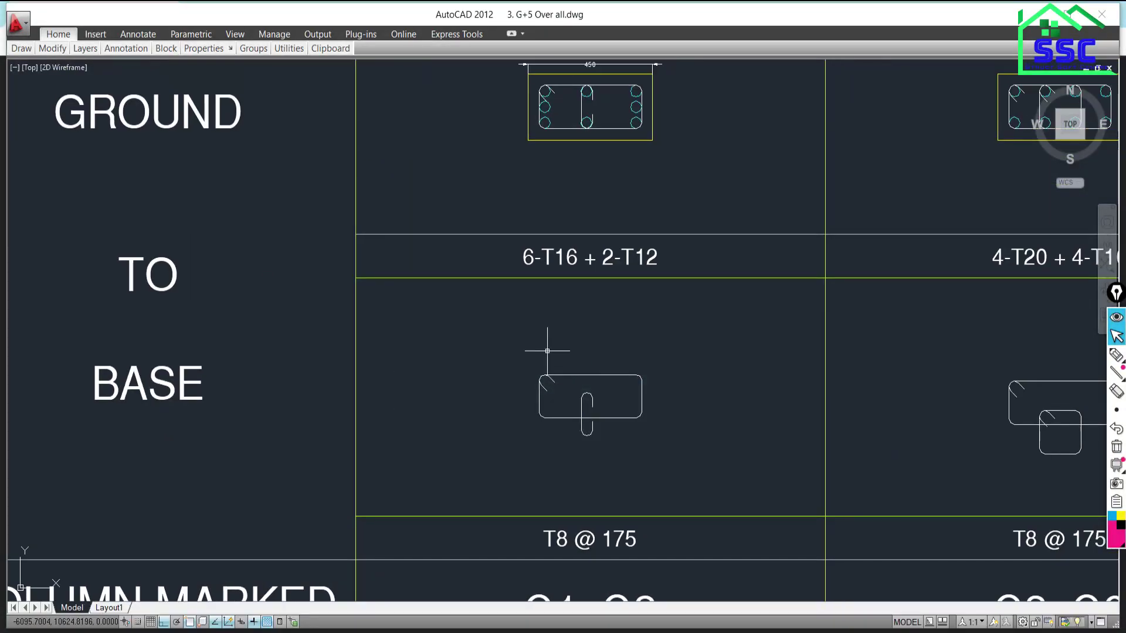
middle_drag(706, 358, 679, 498)
click(473, 348)
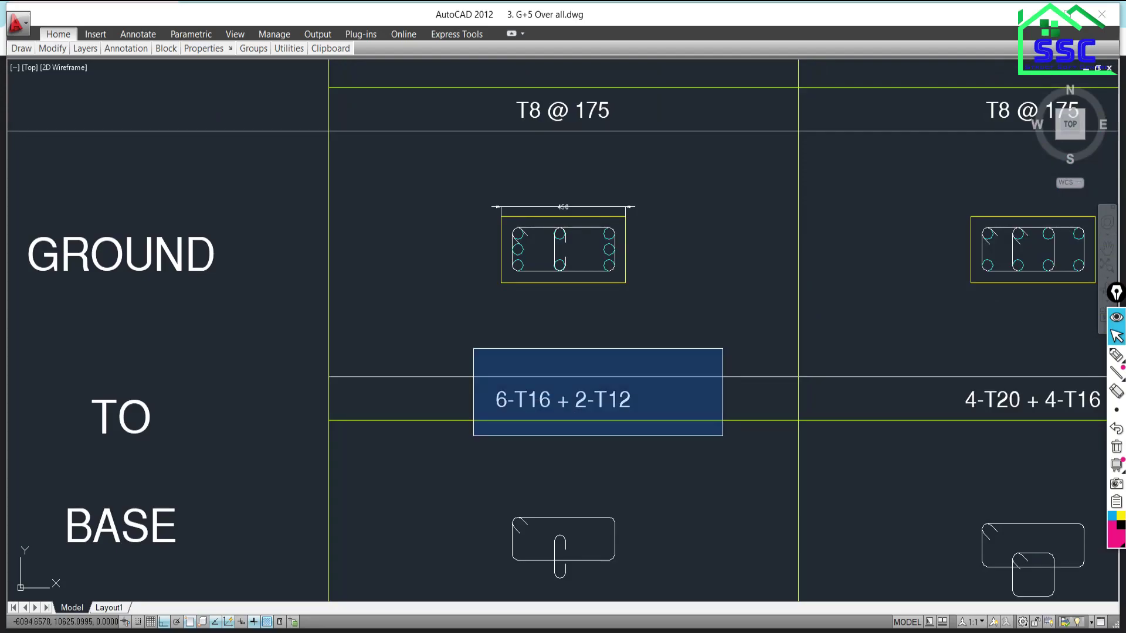
click(723, 436)
scroll(505, 221, up, 5)
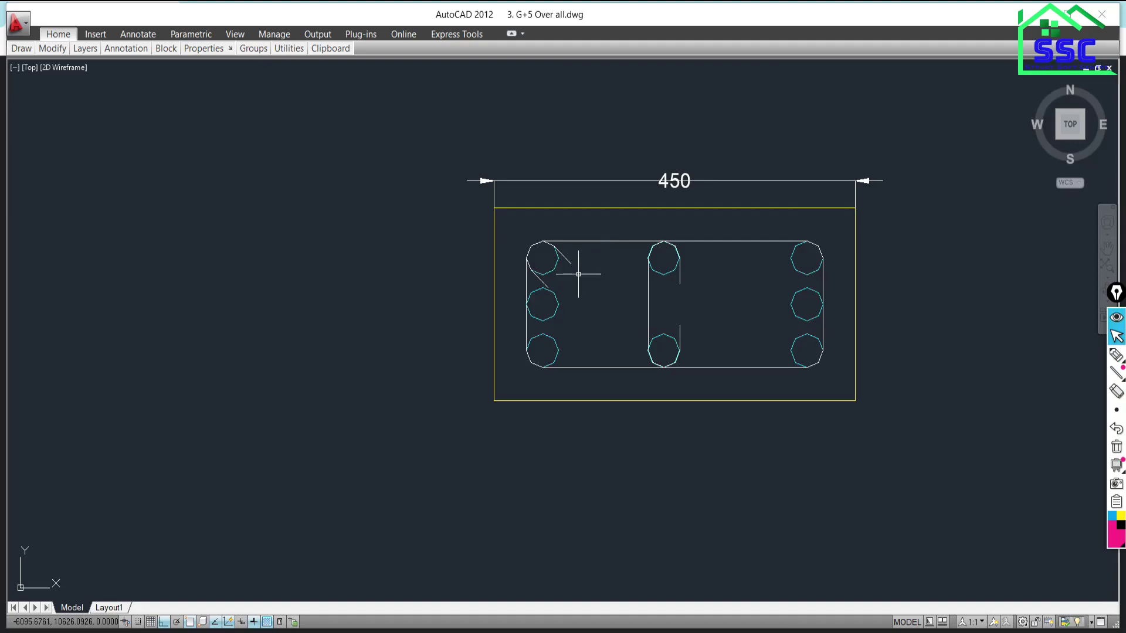
- Mark up the 450 mm column section with the pen: draw the gap between the first two upper bars and outline corner bars
click(1114, 354)
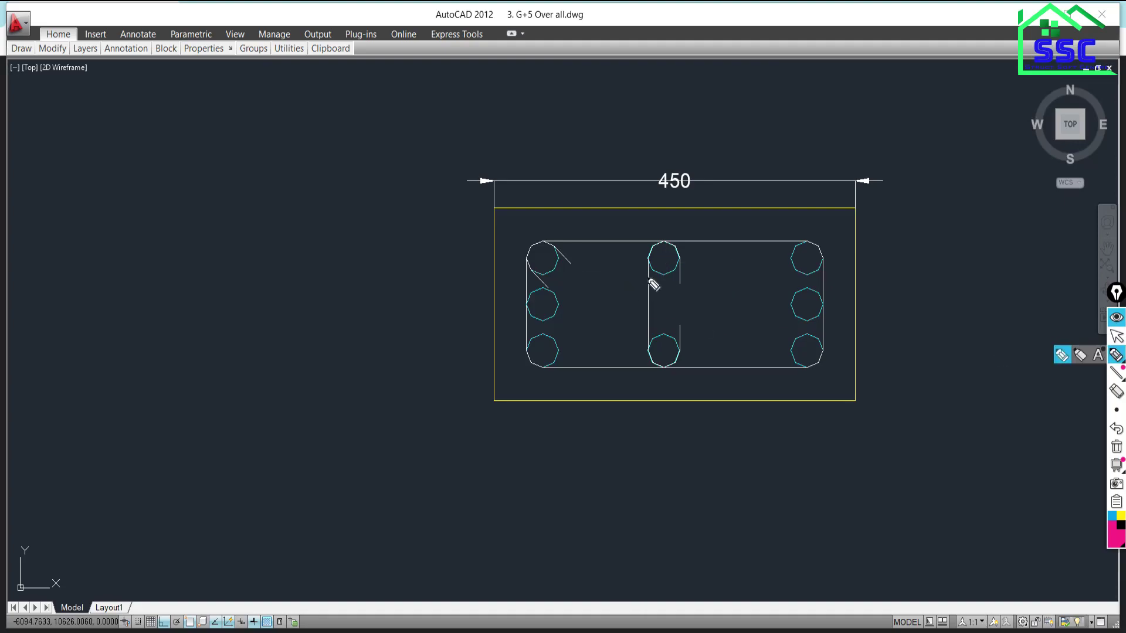
drag(557, 258, 649, 262)
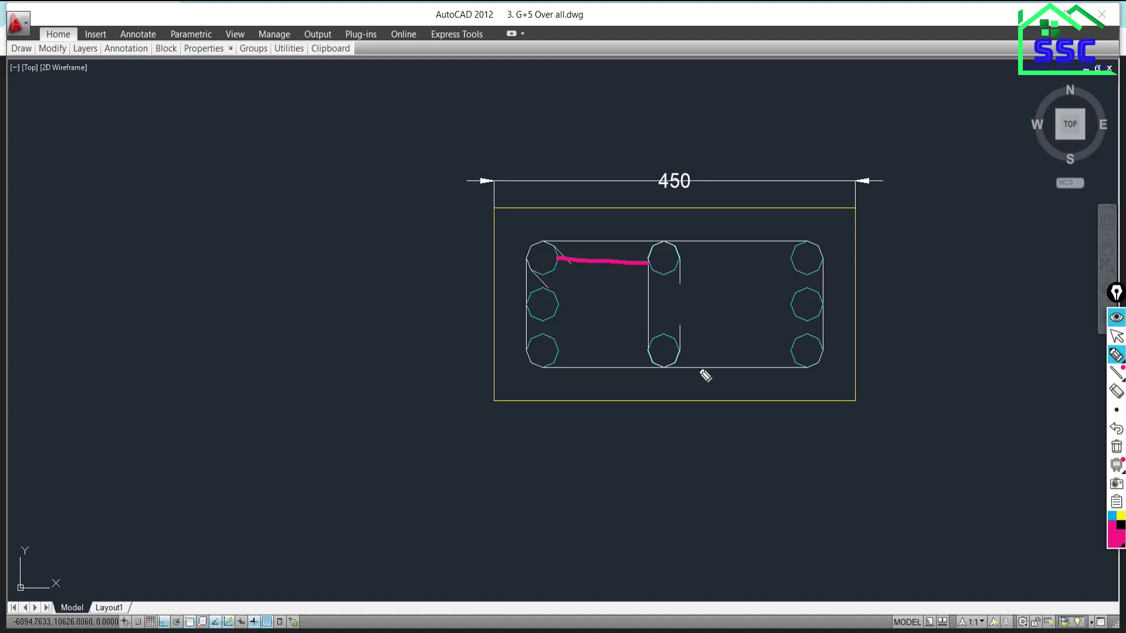
mouse_move(551, 248)
mouse_down()
mouse_move(534, 243)
mouse_move(552, 257)
mouse_up()
mouse_move(816, 242)
mouse_down()
mouse_move(799, 265)
mouse_move(822, 249)
mouse_move(812, 240)
mouse_up()
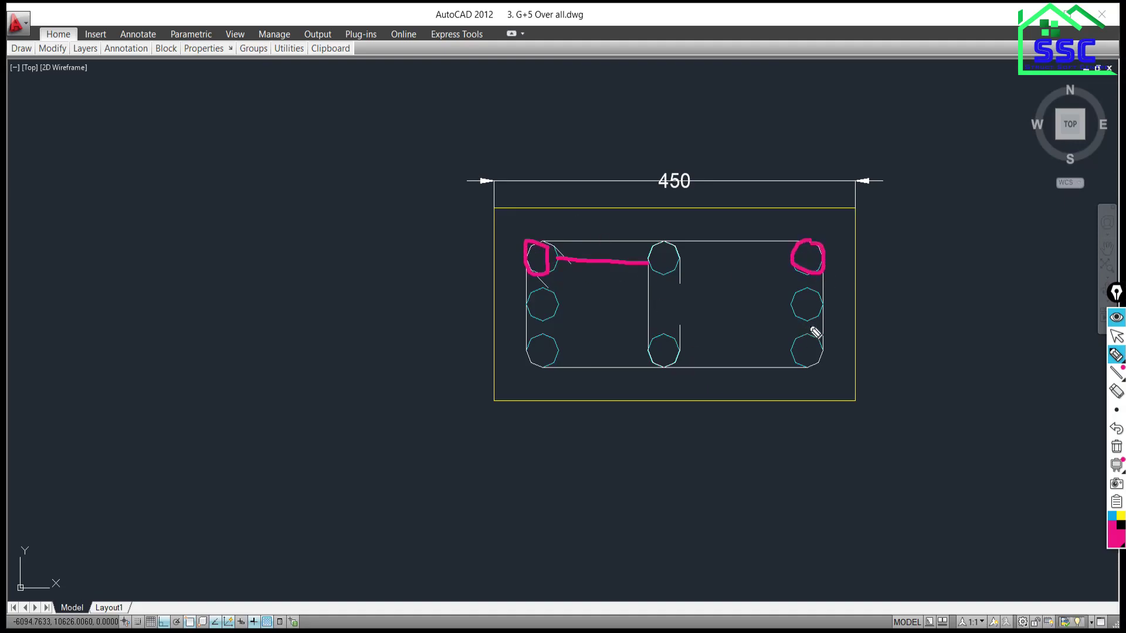
drag(816, 332, 805, 353)
- Sketch a rectangular column outline with the pen beside the section and label its sides 600 and 230
mouse_move(105, 182)
mouse_down()
mouse_move(329, 188)
mouse_move(360, 244)
mouse_move(359, 349)
mouse_move(53, 340)
mouse_move(50, 195)
mouse_move(138, 192)
mouse_up()
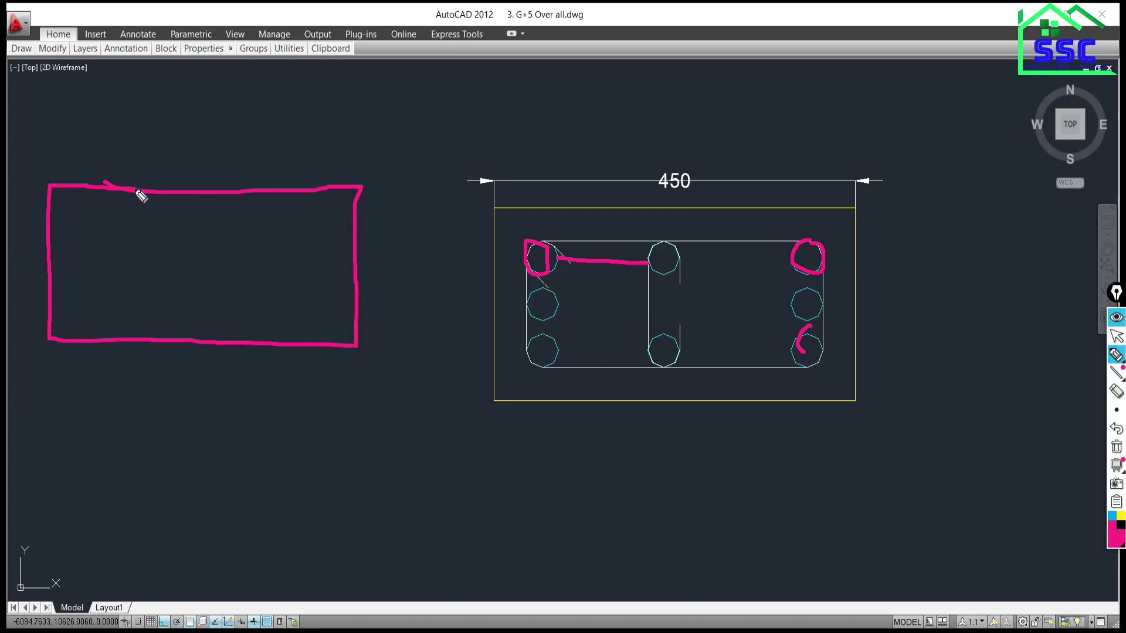
click(64, 188)
mouse_move(185, 125)
mouse_down()
mouse_move(176, 158)
mouse_move(229, 151)
mouse_move(236, 138)
mouse_up()
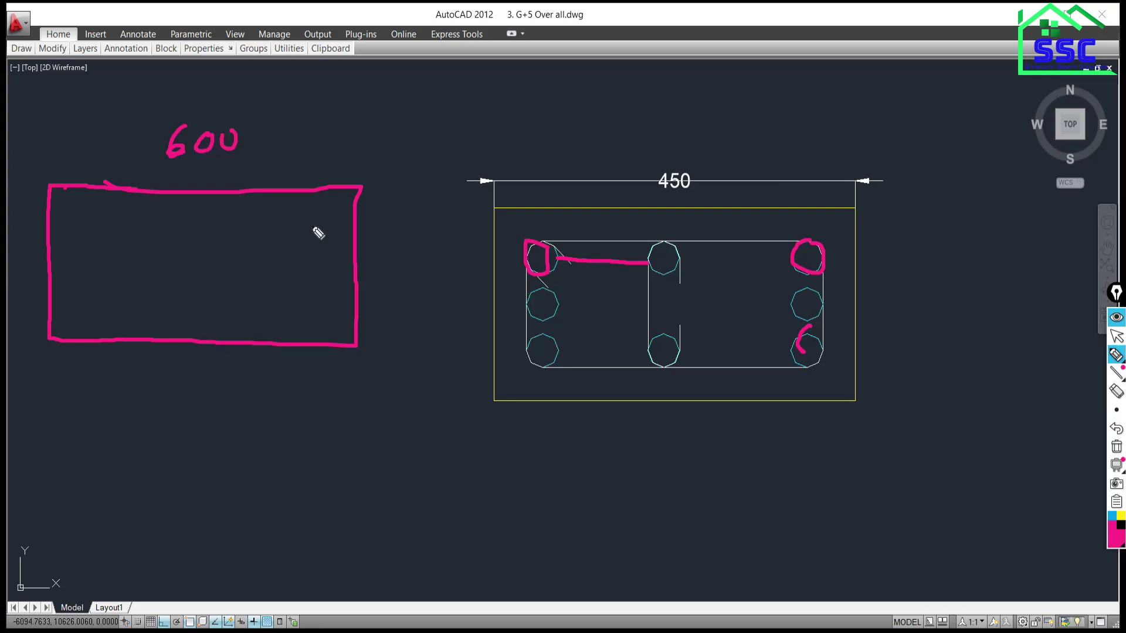
mouse_move(367, 241)
mouse_down()
mouse_move(380, 265)
mouse_move(403, 252)
mouse_up()
- Draw bars in the four corners of the sketched 600 x 230 column and a line connecting the two upper bars
mouse_move(329, 208)
mouse_down()
mouse_move(328, 233)
mouse_move(329, 210)
mouse_up()
drag(65, 206, 77, 208)
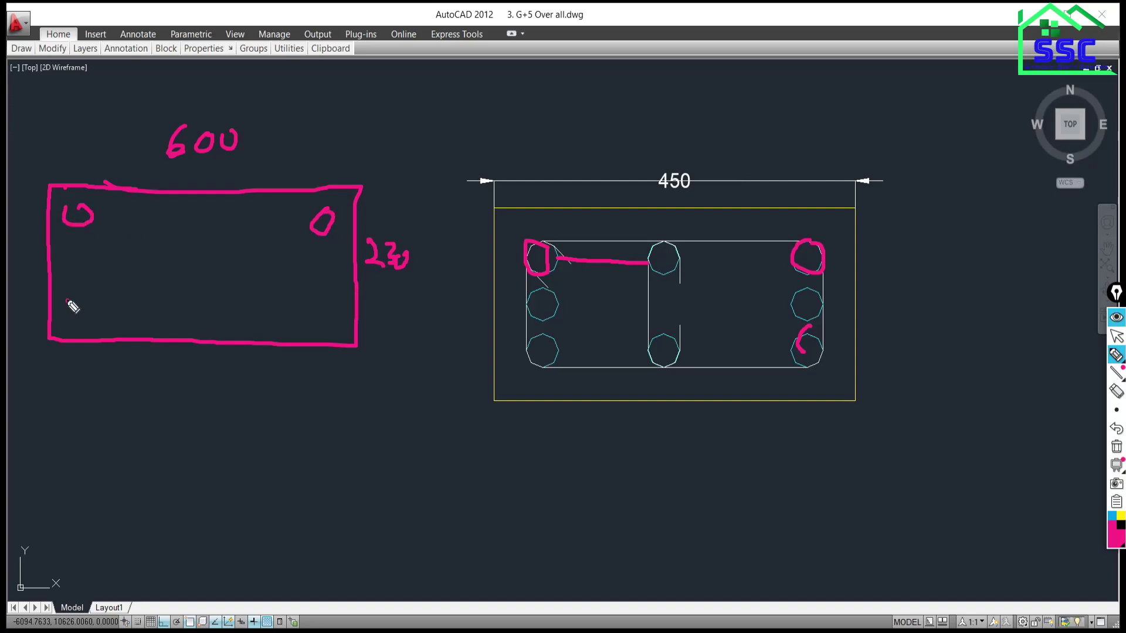
mouse_move(69, 300)
mouse_down()
mouse_move(82, 317)
mouse_move(74, 298)
mouse_up()
mouse_move(329, 303)
mouse_down()
mouse_move(331, 329)
mouse_move(326, 302)
mouse_up()
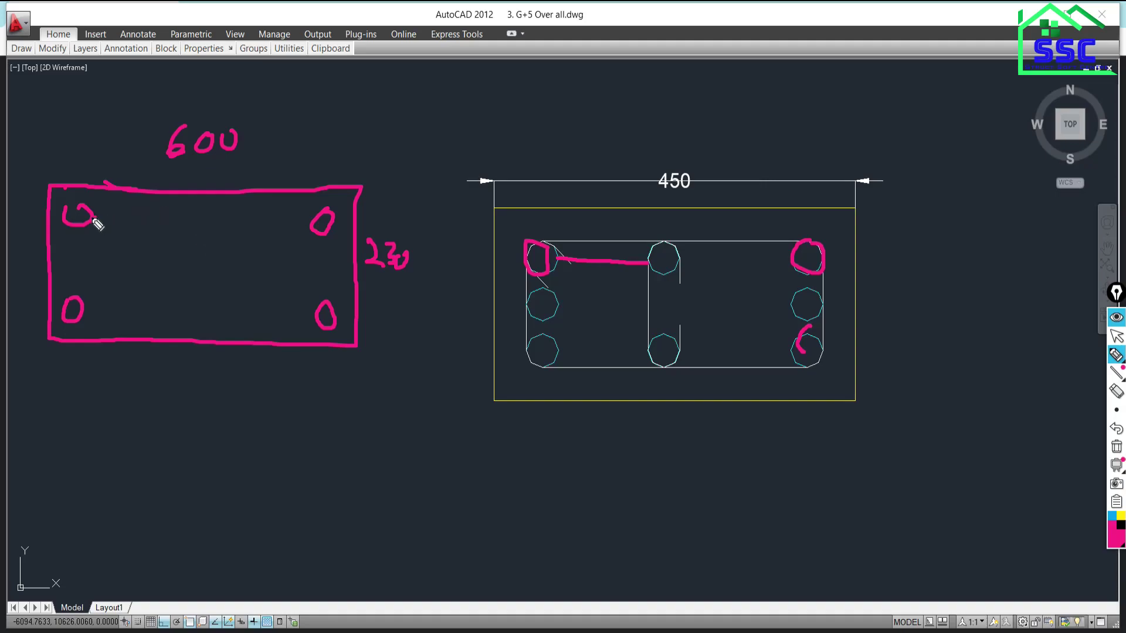
mouse_move(98, 219)
mouse_down()
mouse_move(319, 221)
mouse_move(313, 234)
mouse_up()
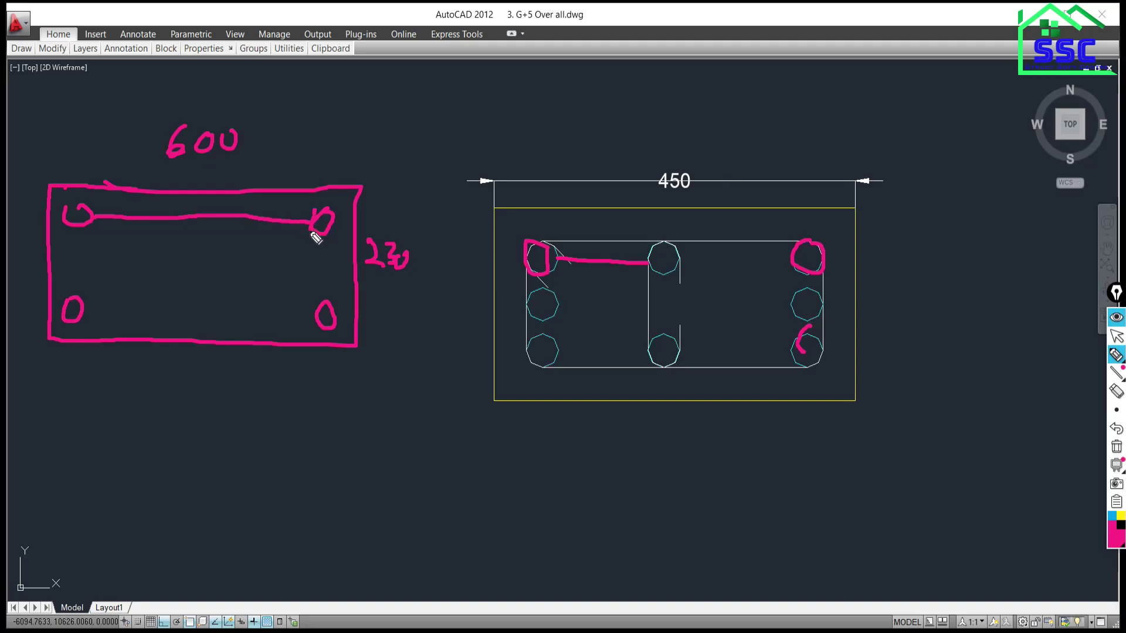
- Write a "not greater than 300" spacing note below the line between the sketched column's upper bars
drag(148, 236, 155, 273)
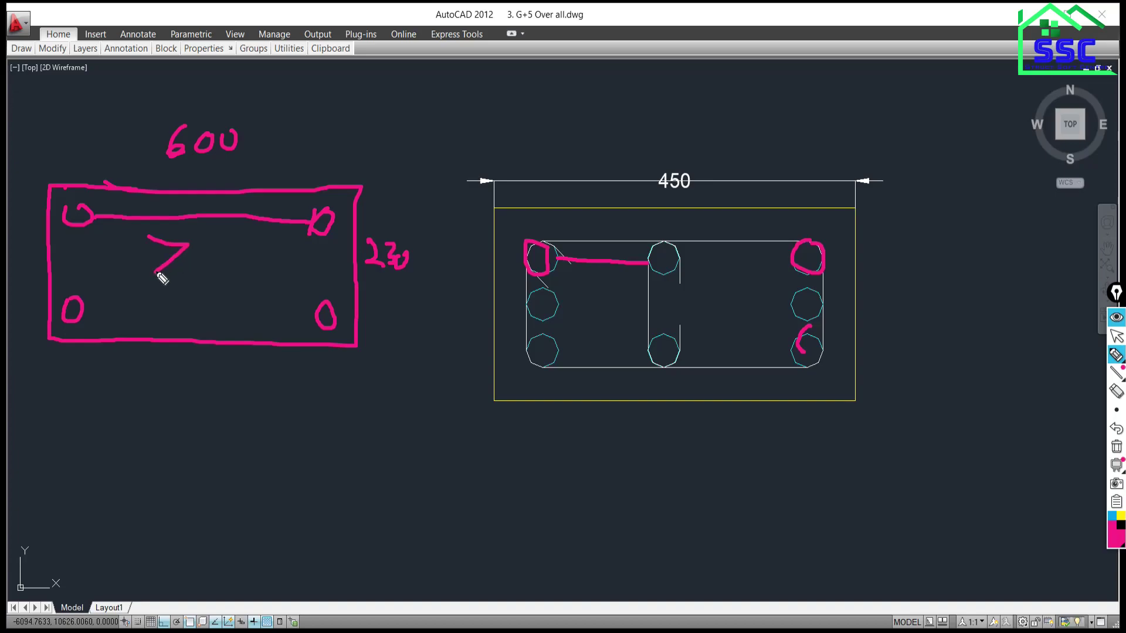
mouse_move(205, 242)
mouse_down()
mouse_move(223, 249)
mouse_move(217, 267)
mouse_move(265, 249)
mouse_up()
drag(170, 225, 171, 286)
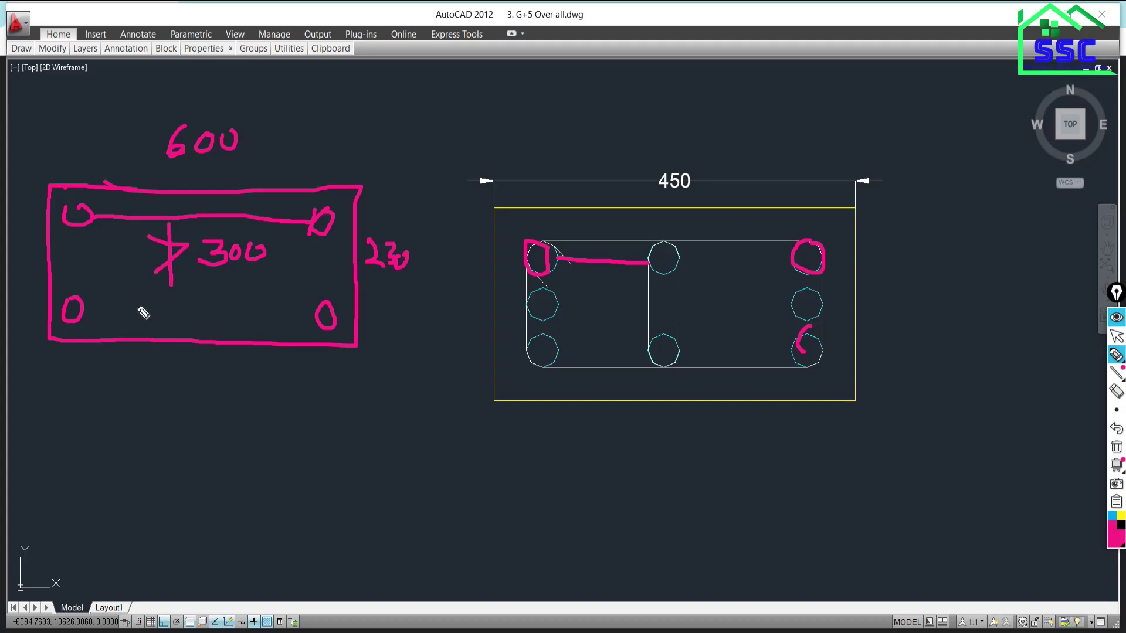
- Undo all pen strokes of the 300 spacing note in the sketched column
click(1115, 430)
click(1115, 430)
click(1115, 430)
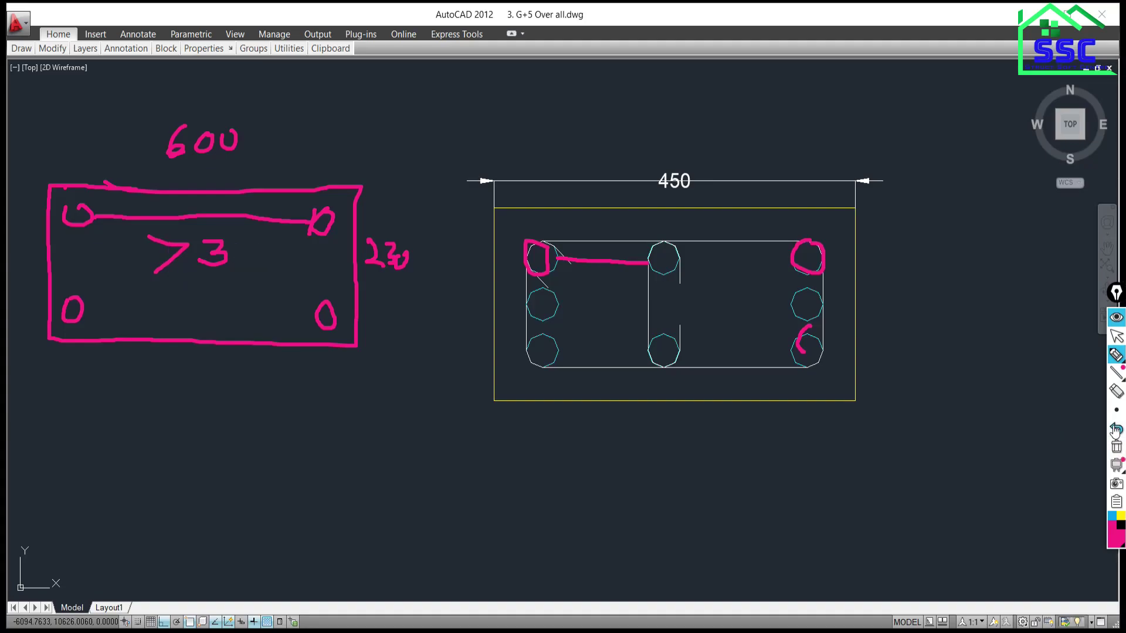
click(1115, 430)
click(1115, 430)
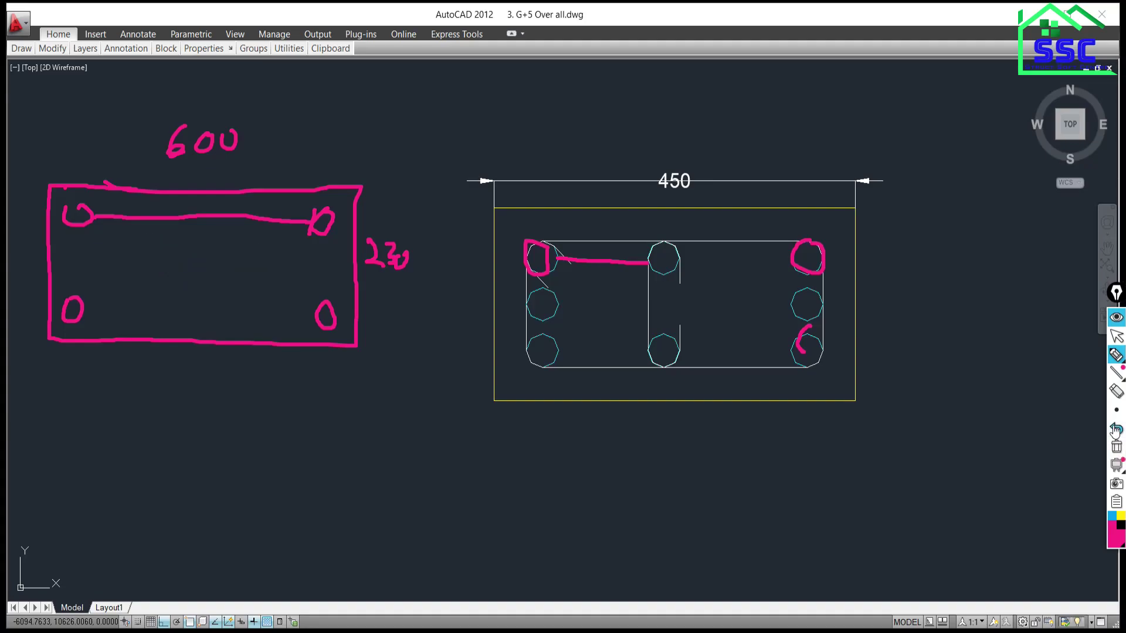
- Draw an intermediate bar midway along the sketched column's upper bar line and return to the normal pointer
click(192, 209)
drag(192, 209, 189, 222)
click(1116, 335)
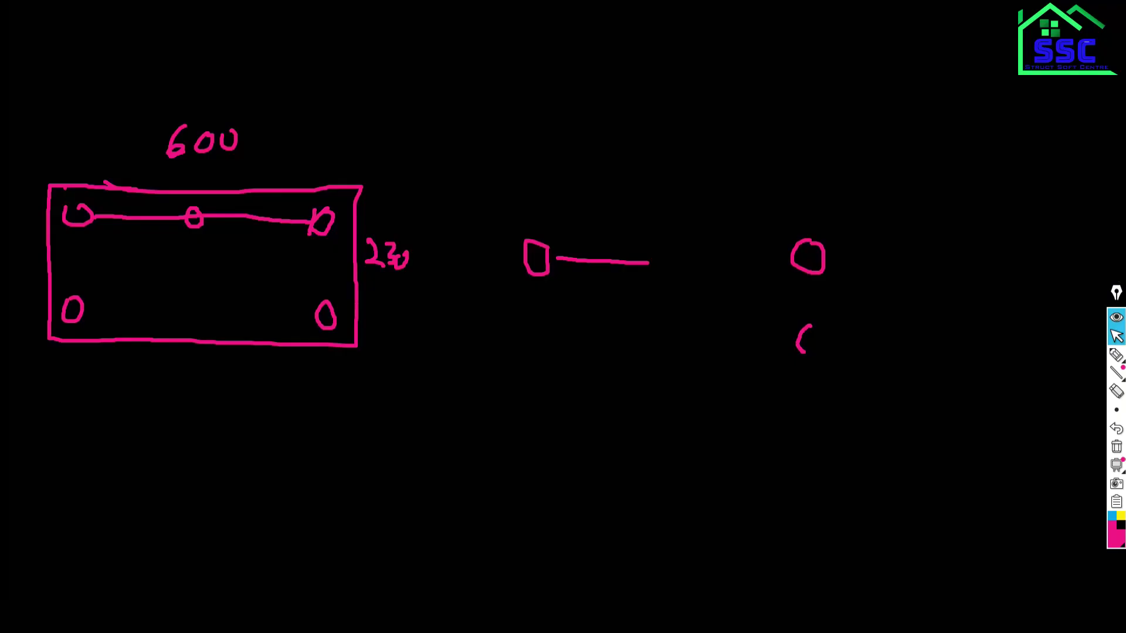
- Check the Google Meet window, then return to 3. G+5 Over all.dwg in AutoCAD and view the whole schedule sheet
key(alt+Tab)
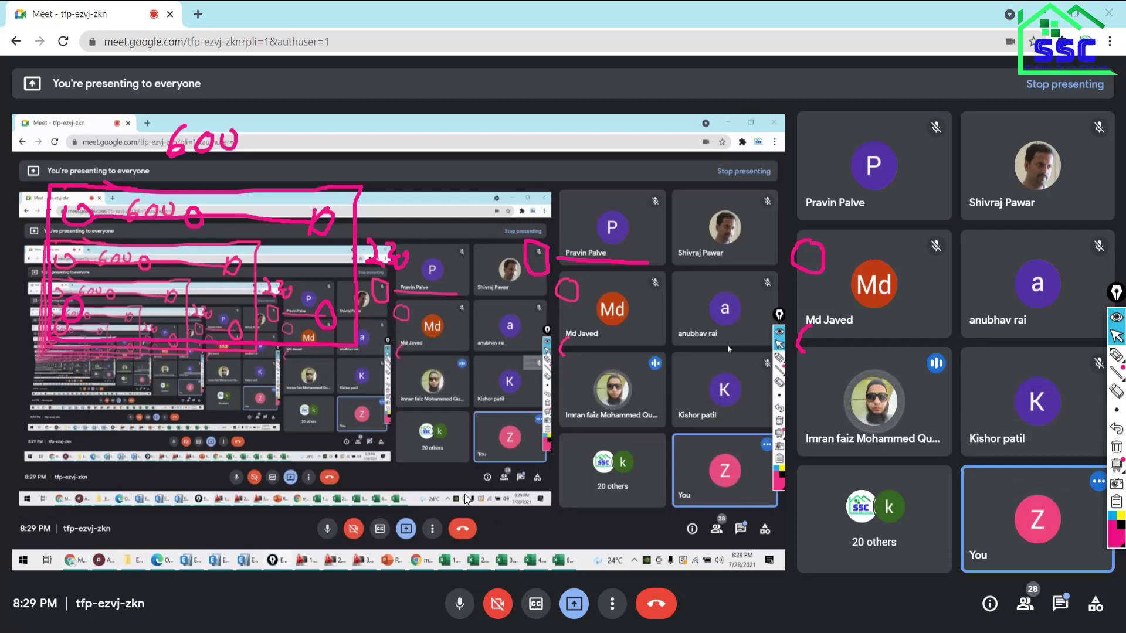
key(b)
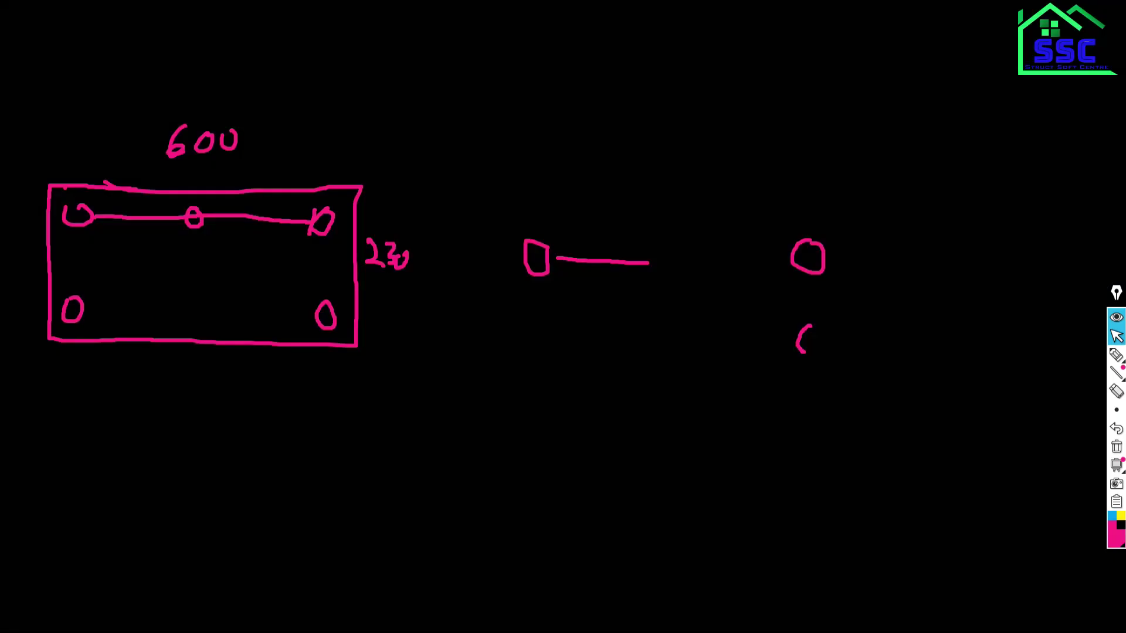
key(b)
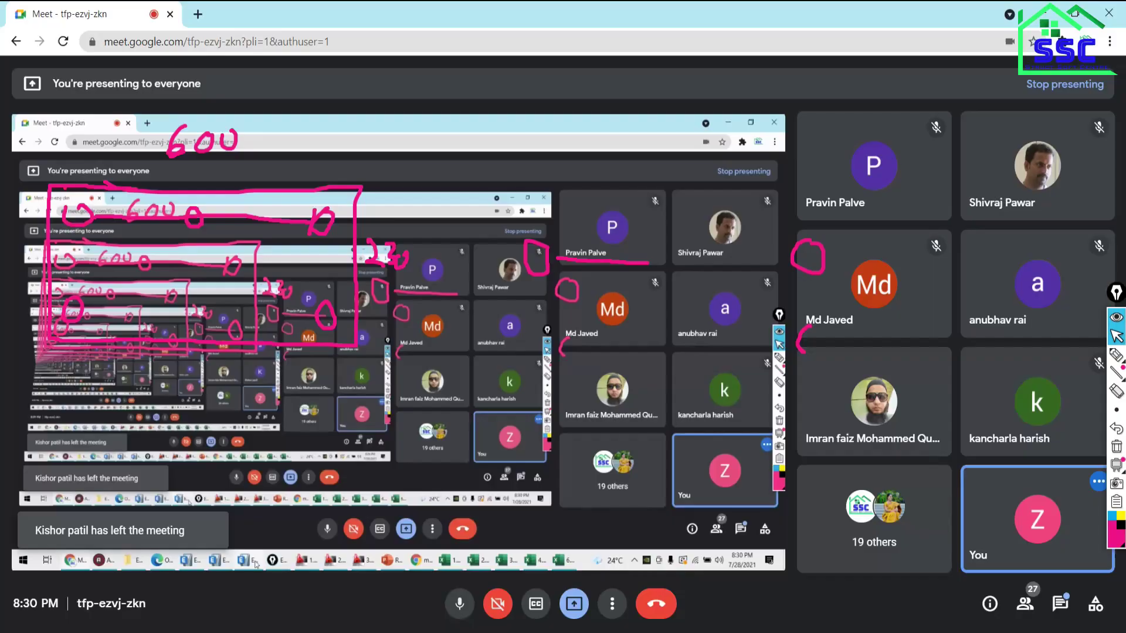
key(alt+Tab)
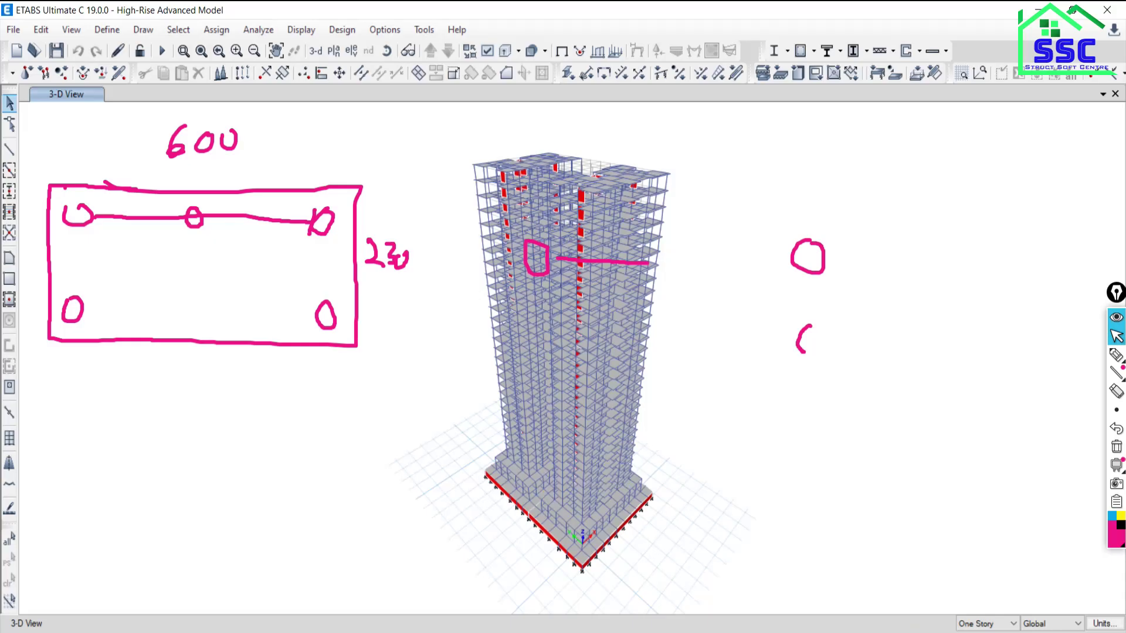
key(alt+Tab)
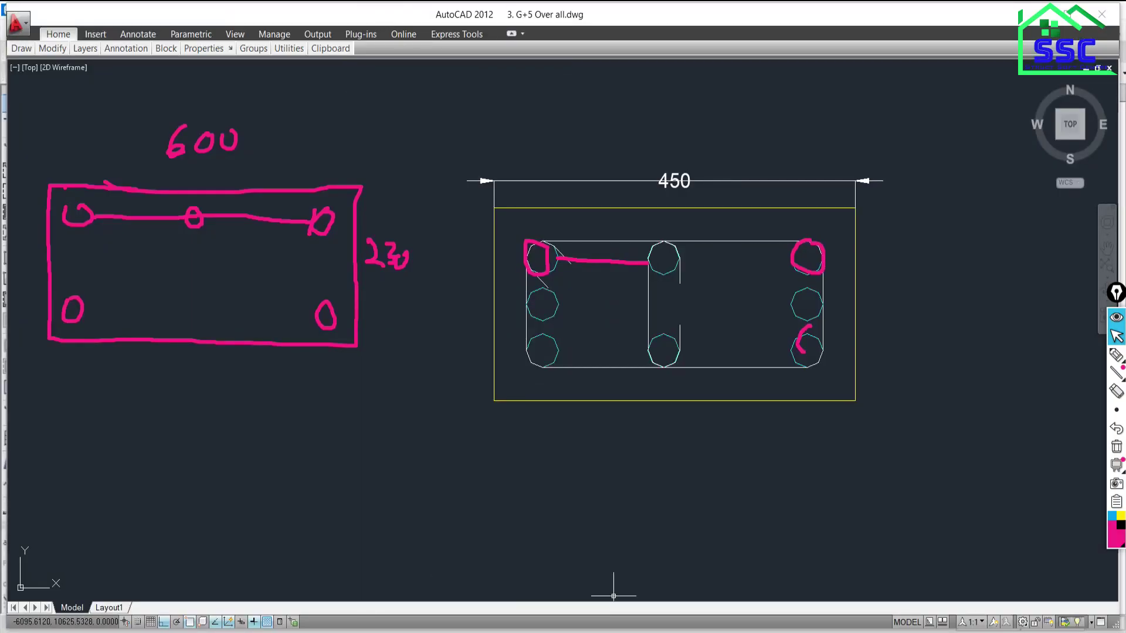
scroll(821, 387, down, 6)
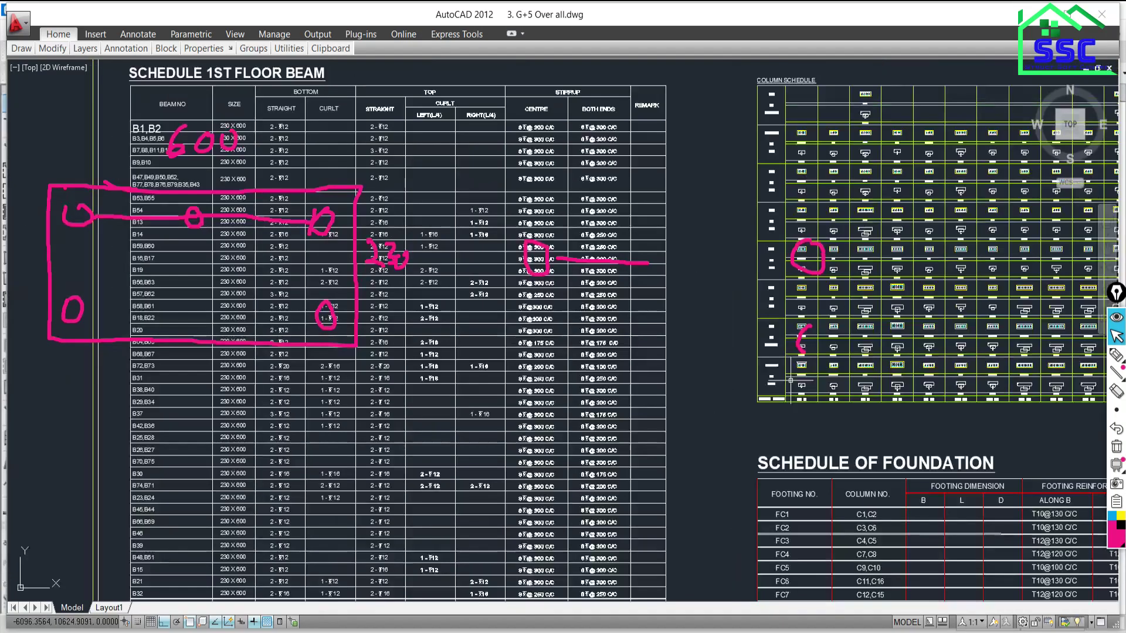
scroll(790, 381, down, 4)
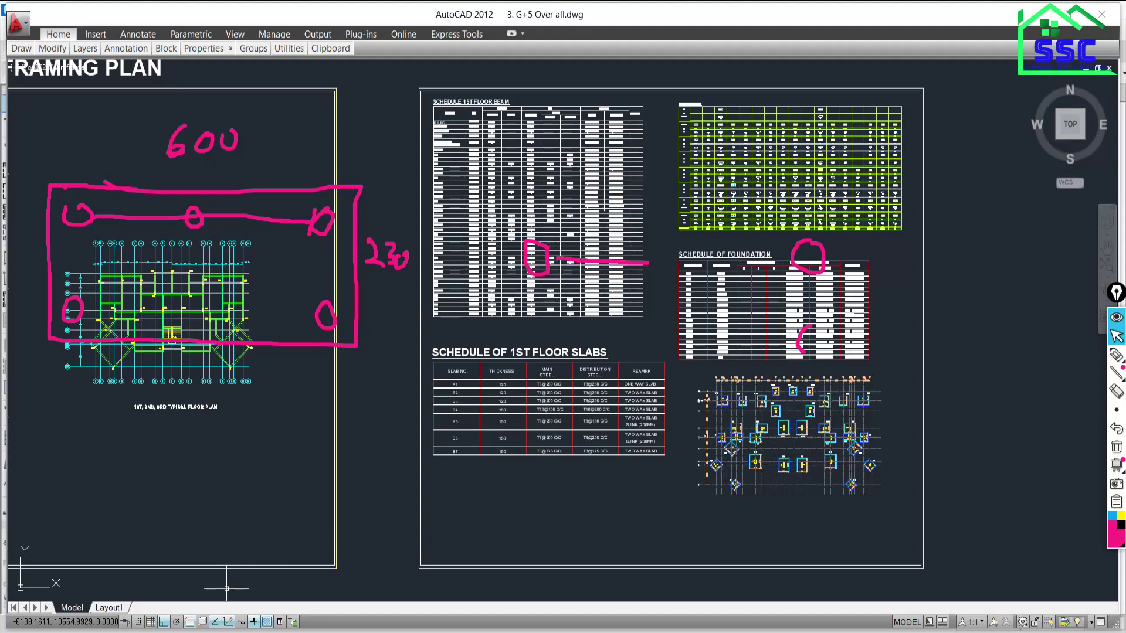
- Switch to RCDC PRESENTATION in PowerPoint and review the slides on beam analysis data, beam design and beam design detail
mouse_move(219, 632)
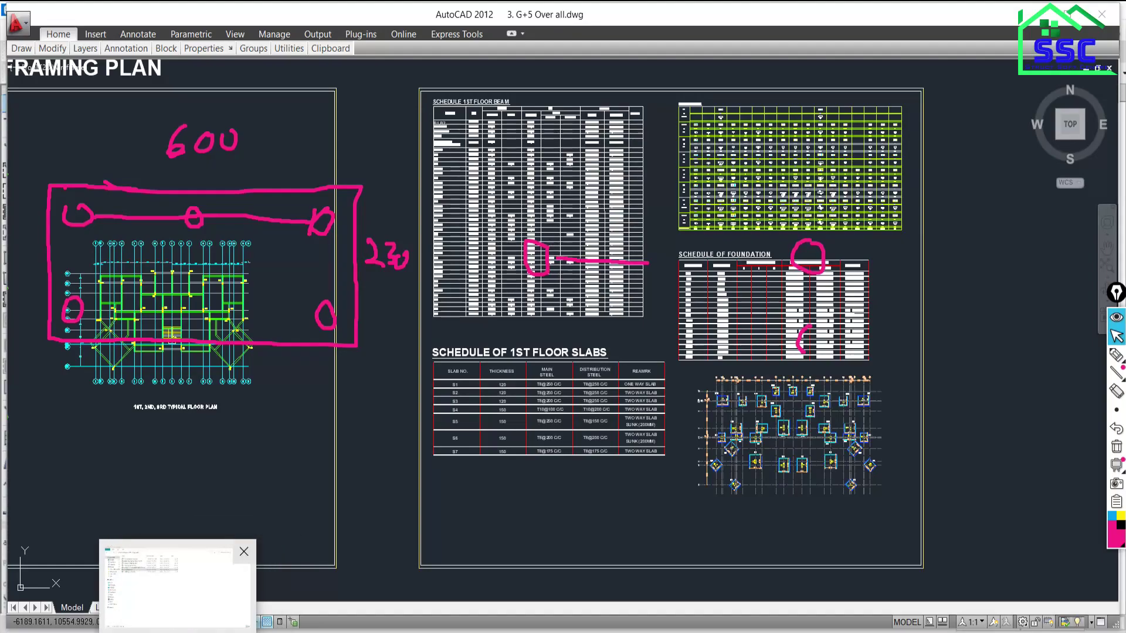
click(194, 631)
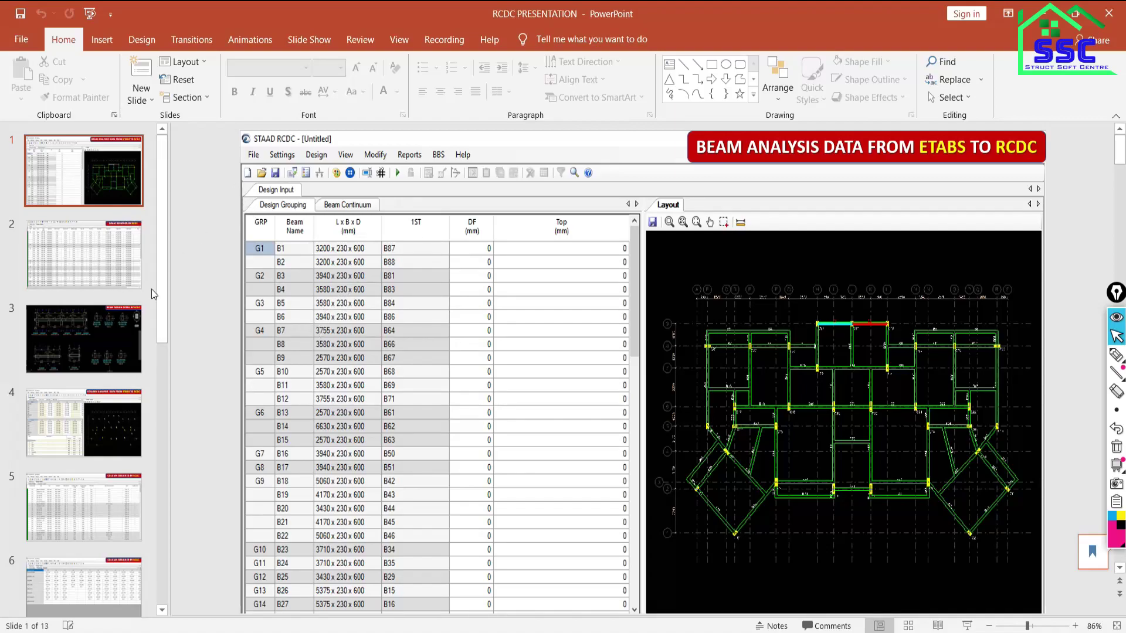
click(73, 273)
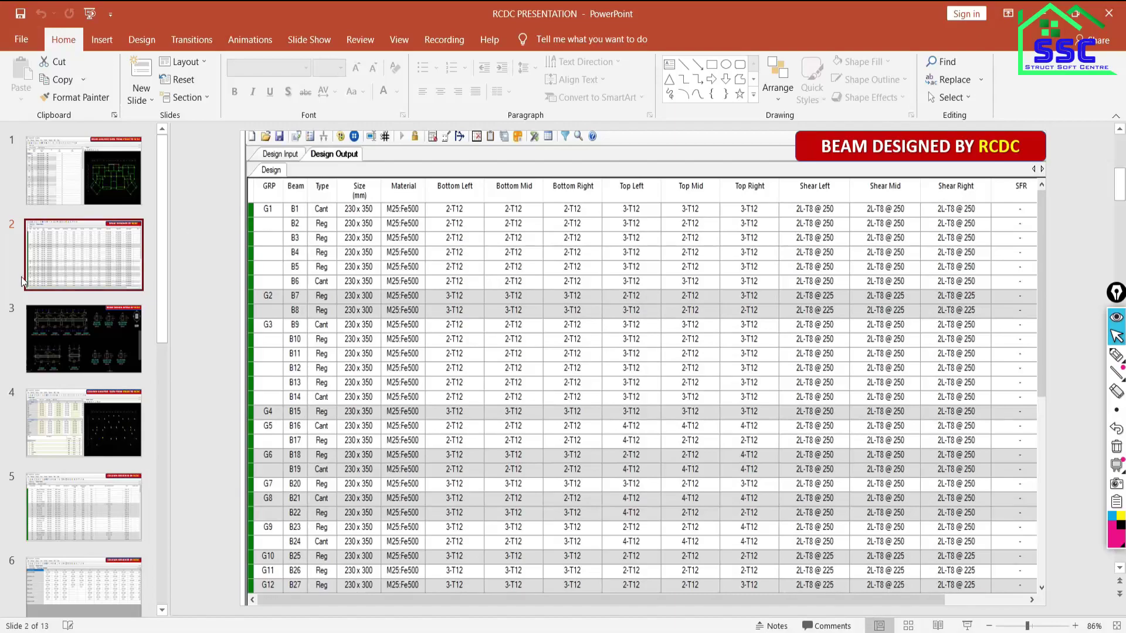
click(77, 329)
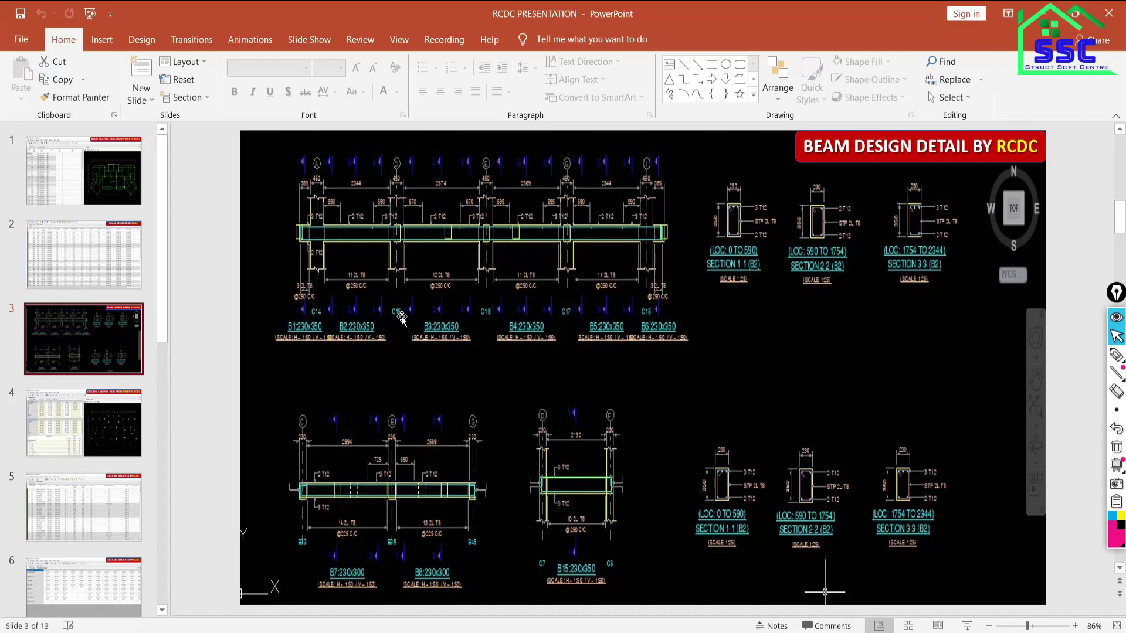
- Review the column analysis data slide and present the column design slides as a slide show
scroll(402, 318, down, 1)
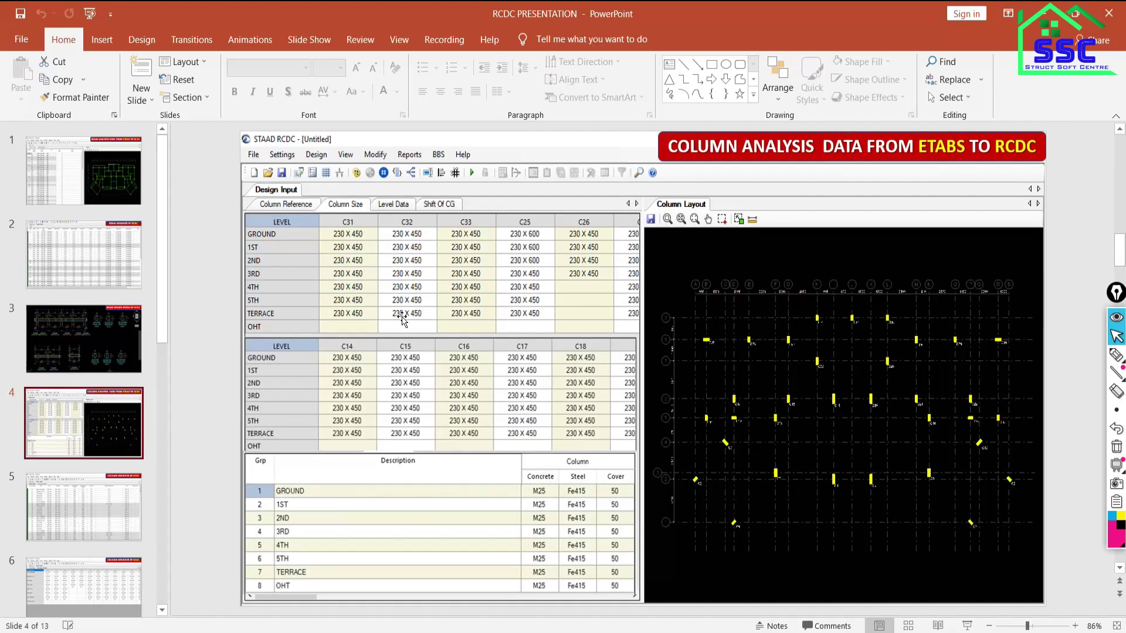
click(967, 625)
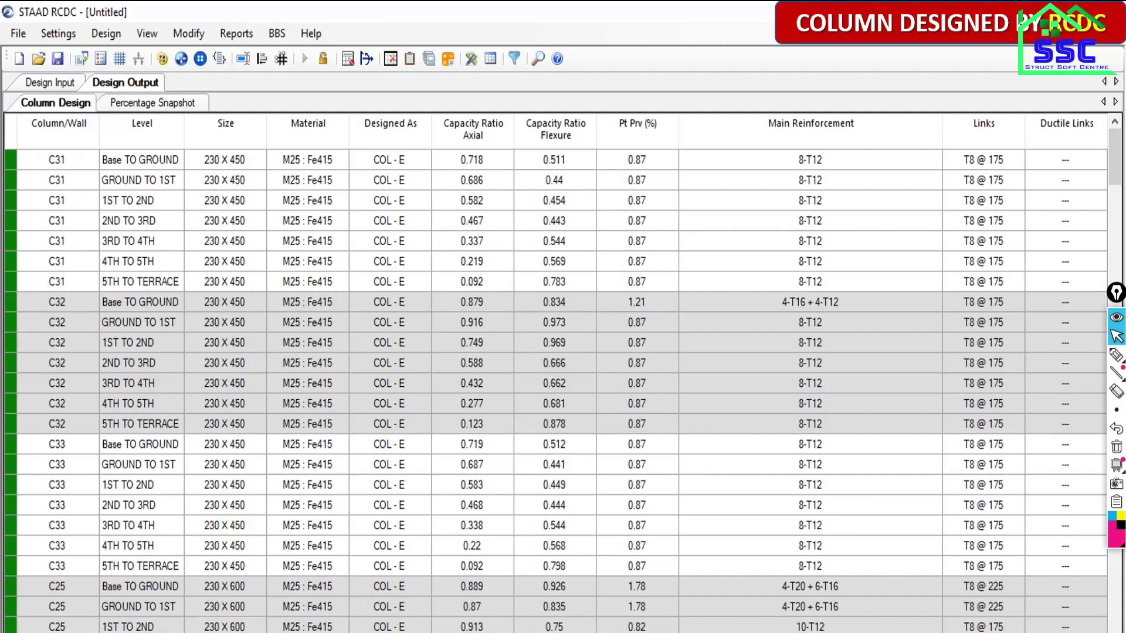
click(153, 103)
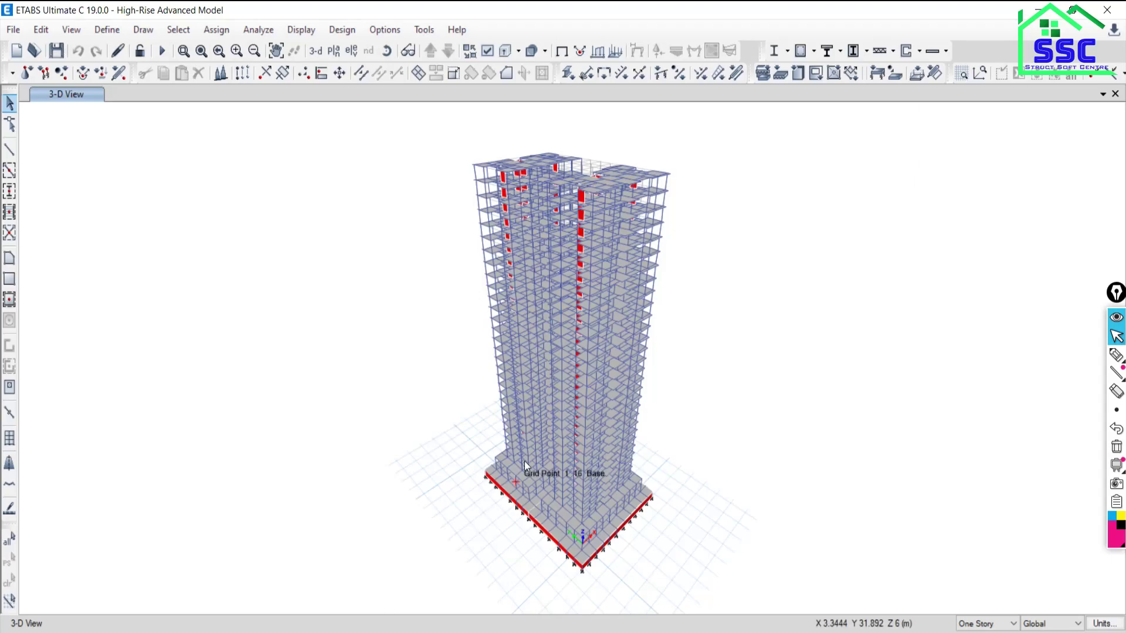
- Look over the high-rise tower in the ETABS 3-D view, then switch to the HIGH-RISE STRUCTURE slide in the PowerPoint slide show
scroll(558, 416, up, 3)
scroll(558, 417, down, 5)
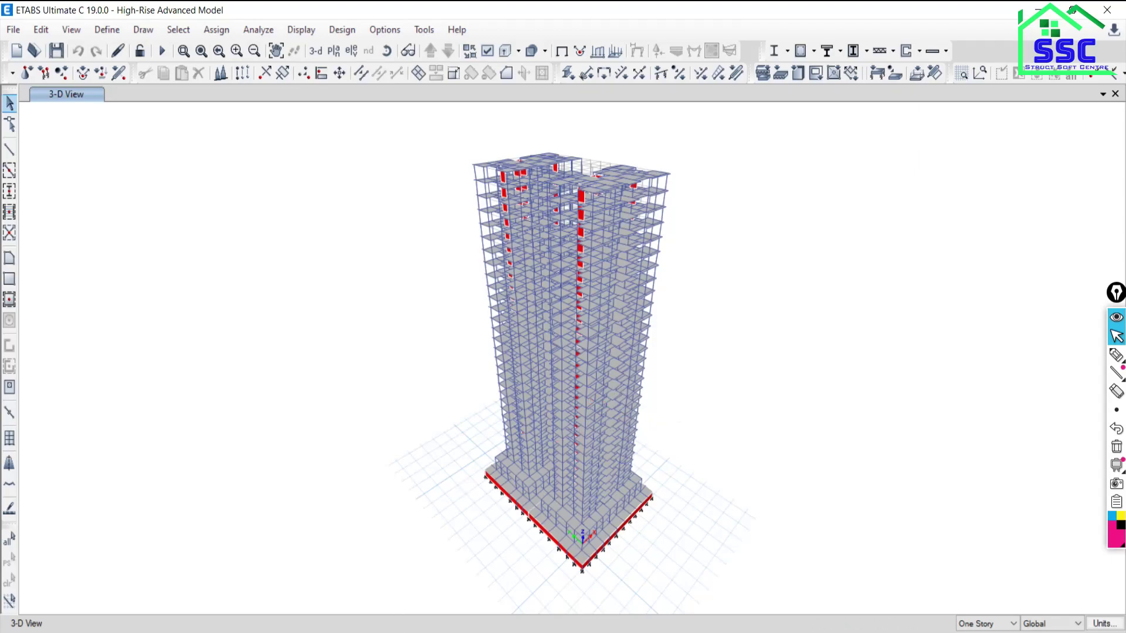
mouse_move(549, 632)
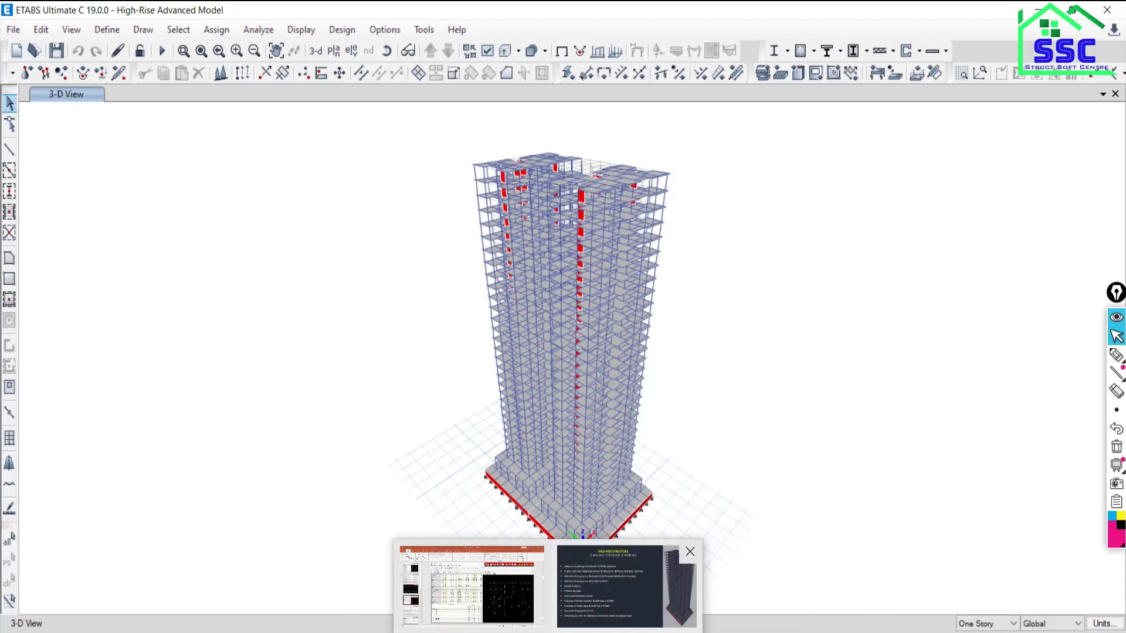
click(597, 596)
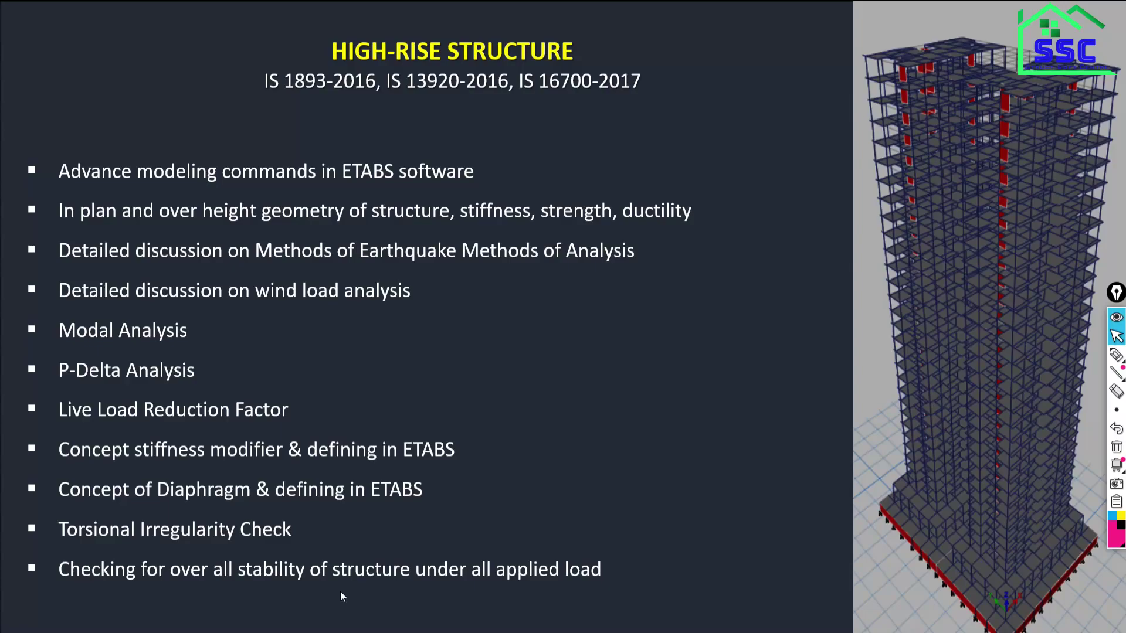
- End the slide show, open the Excel Sheets folder and view the Seismic Loading sheet of 7. Loading on Structure in Excel
key(Escape)
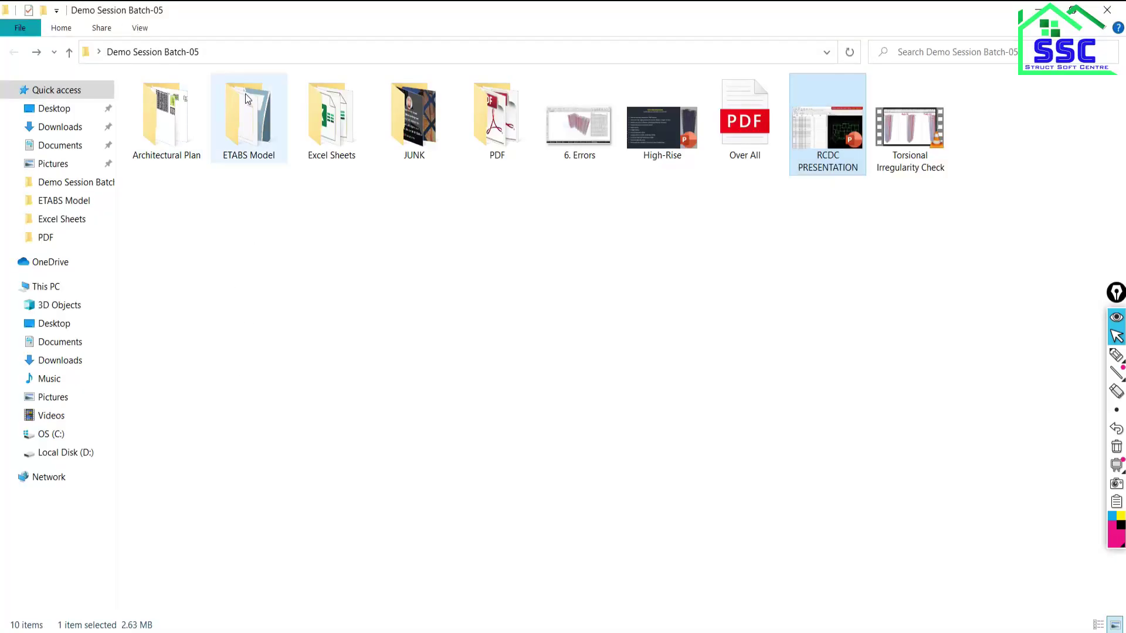
double_click(310, 113)
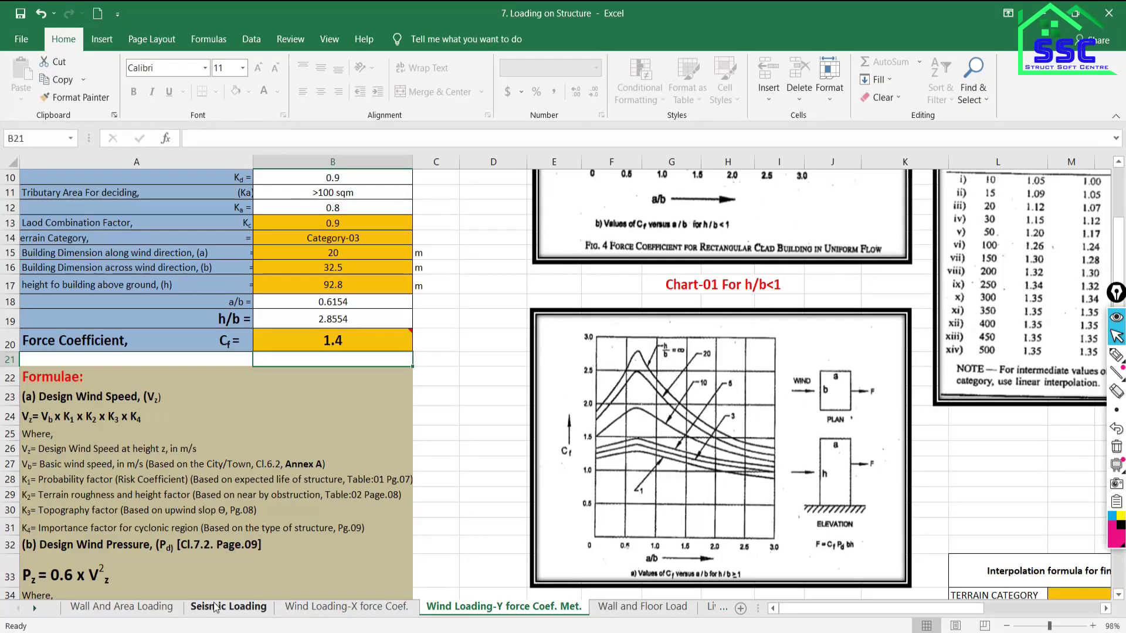
click(215, 608)
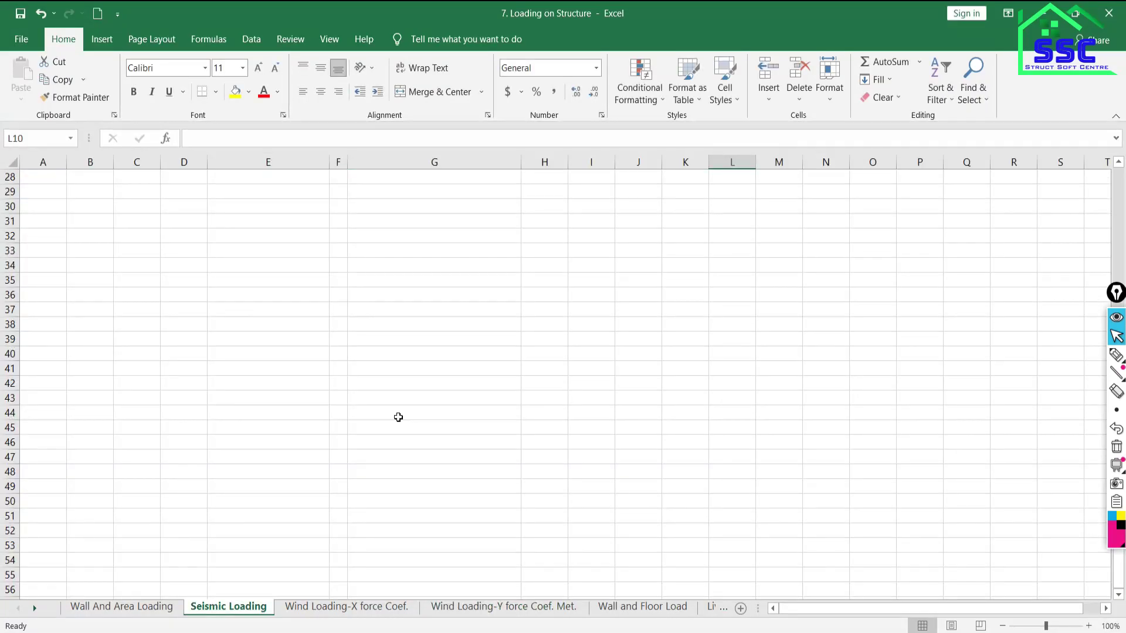
scroll(397, 417, up, 9)
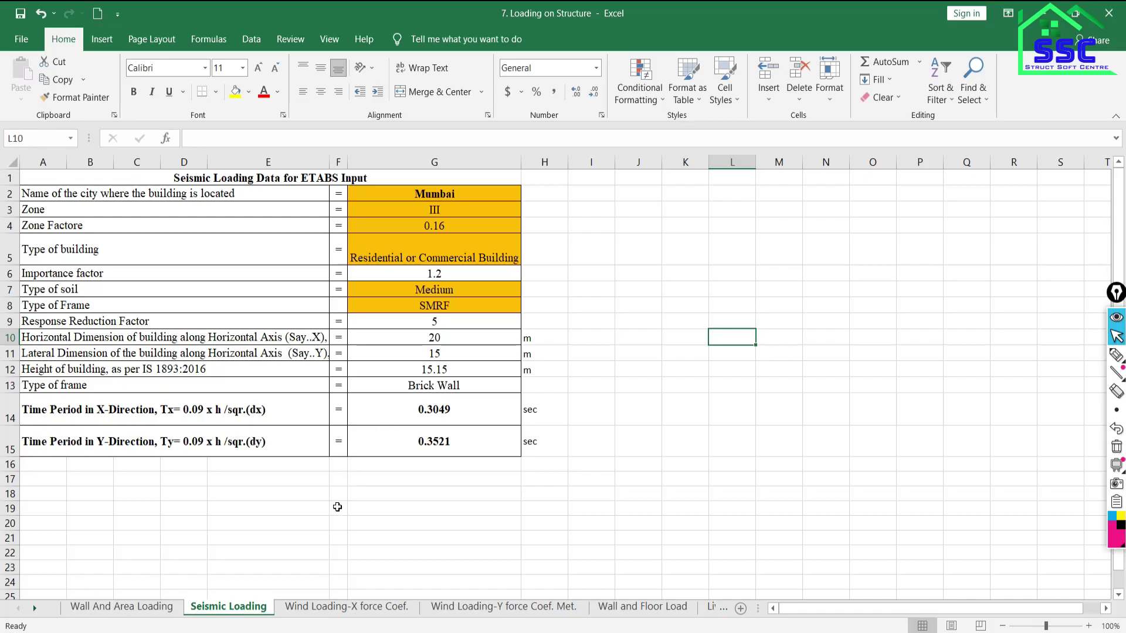
- Review the Wall And Area Loading and Wind Loading-X force Coef. sheets of the loading workbook
click(121, 610)
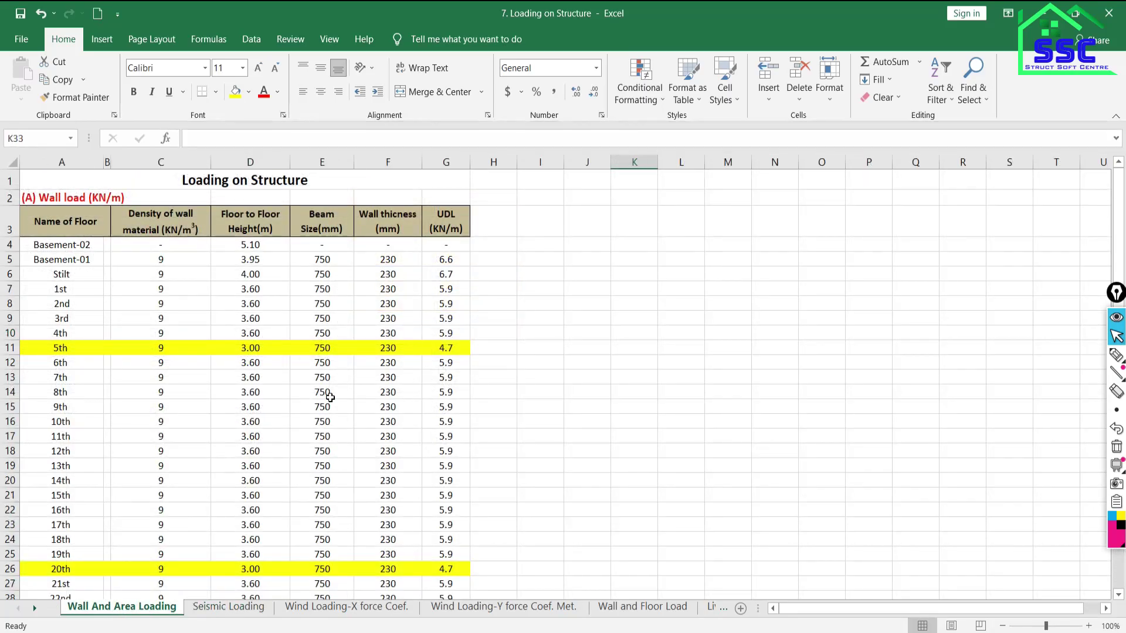
scroll(335, 394, down, 2)
scroll(353, 434, up, 2)
click(337, 607)
scroll(667, 447, up, 8)
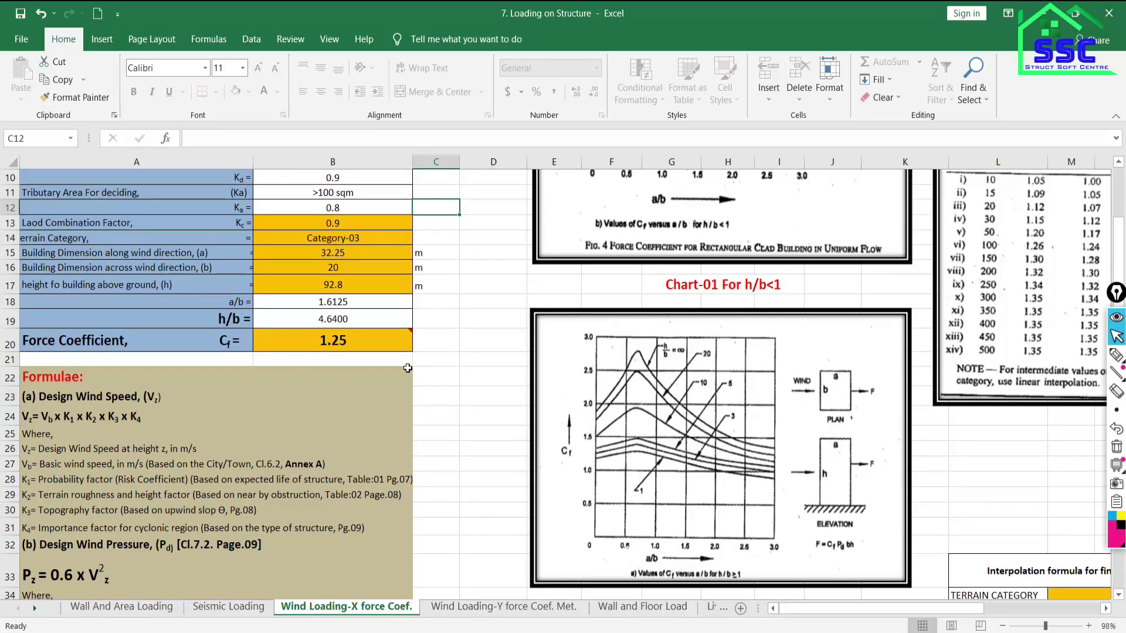
scroll(461, 354, up, 3)
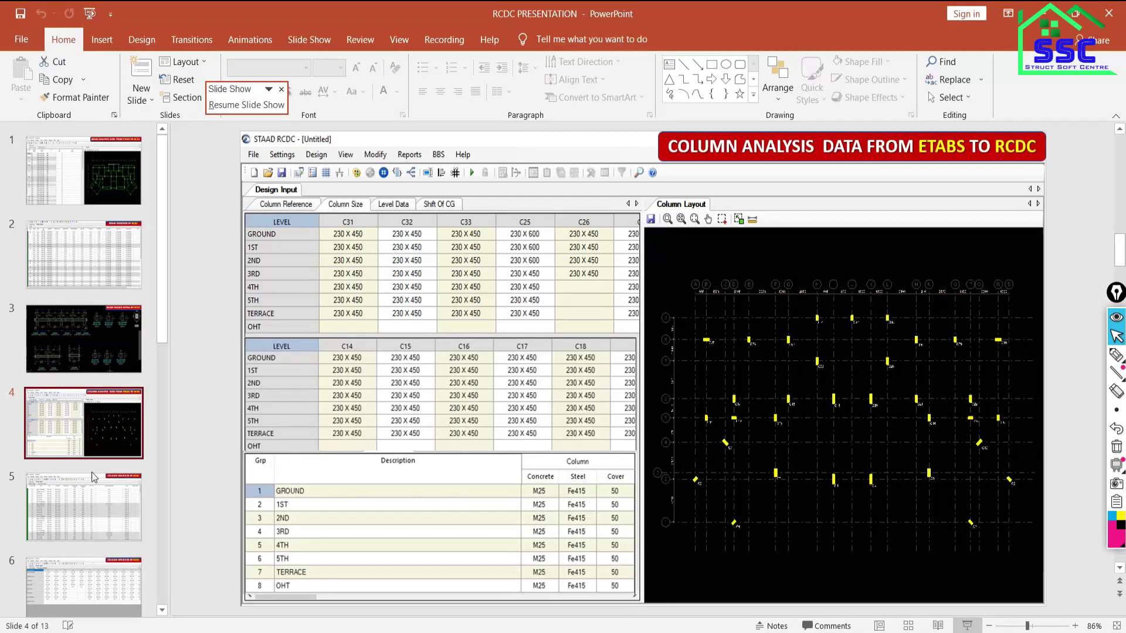
- Return to RCDC PRESENTATION in PowerPoint and present slide 13, HIGH-RISE STRUCTURE, as a slide show
scroll(154, 321, down, 3)
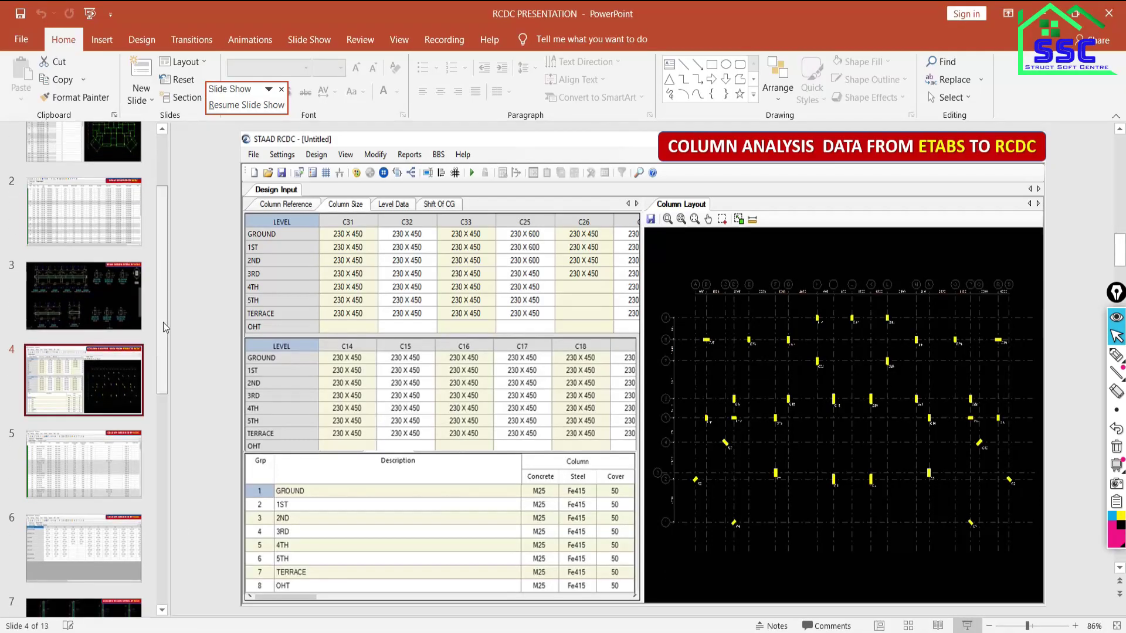
drag(163, 322, 153, 555)
click(82, 576)
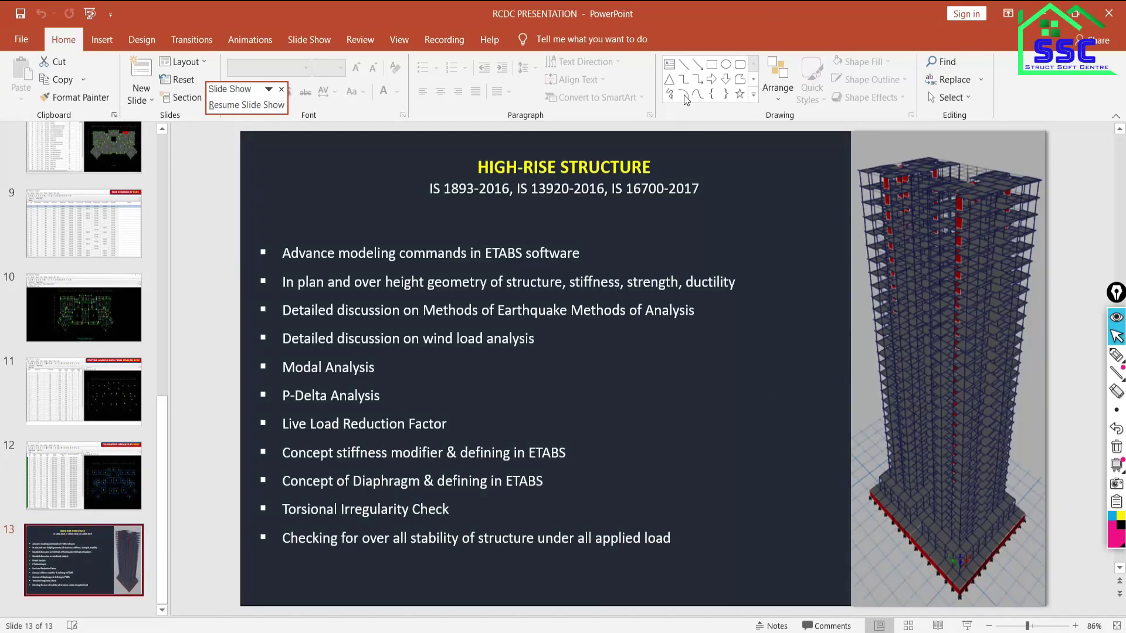
click(966, 626)
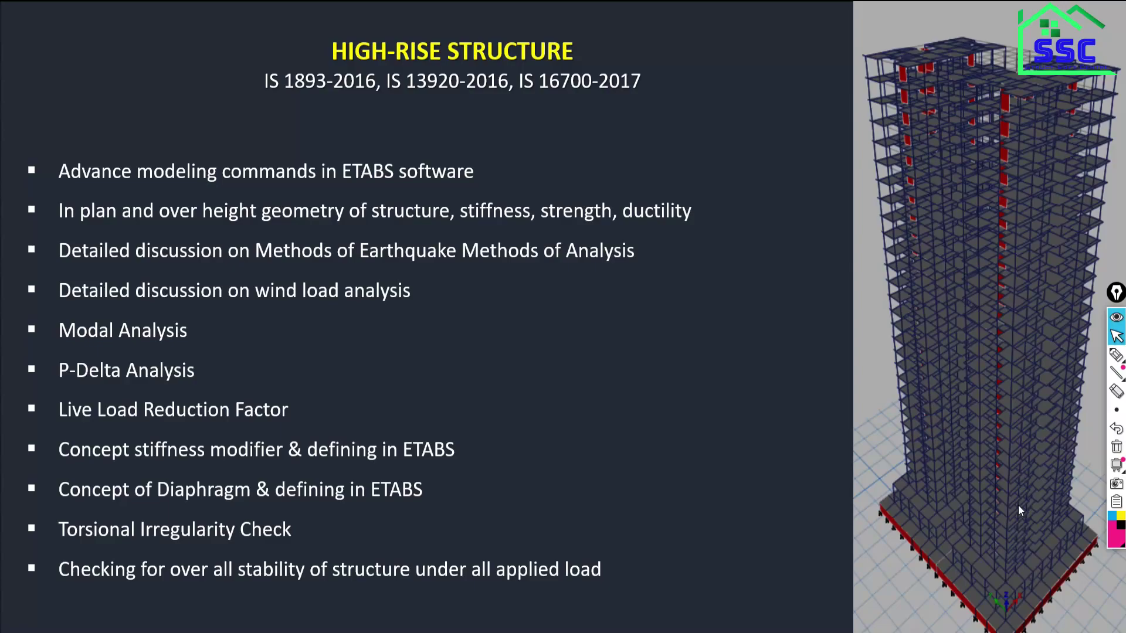